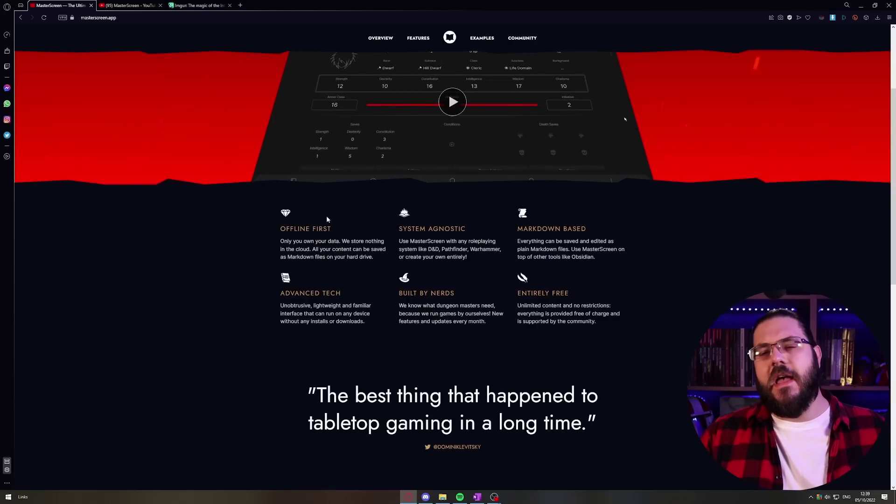
# Step: Launch the MasterScreen app from its home page and open the Market listing
pyautogui.scroll(1, 373, 178)
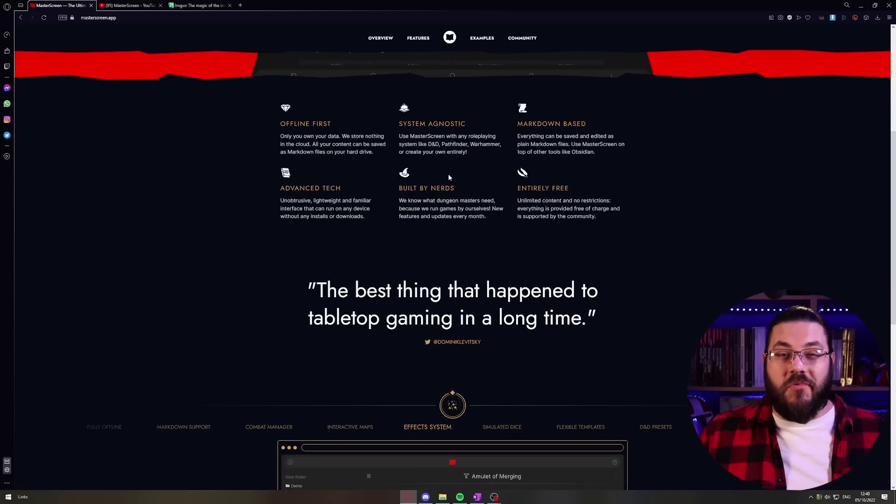
pyautogui.scroll(5, 448, 173)
pyautogui.click(453, 136)
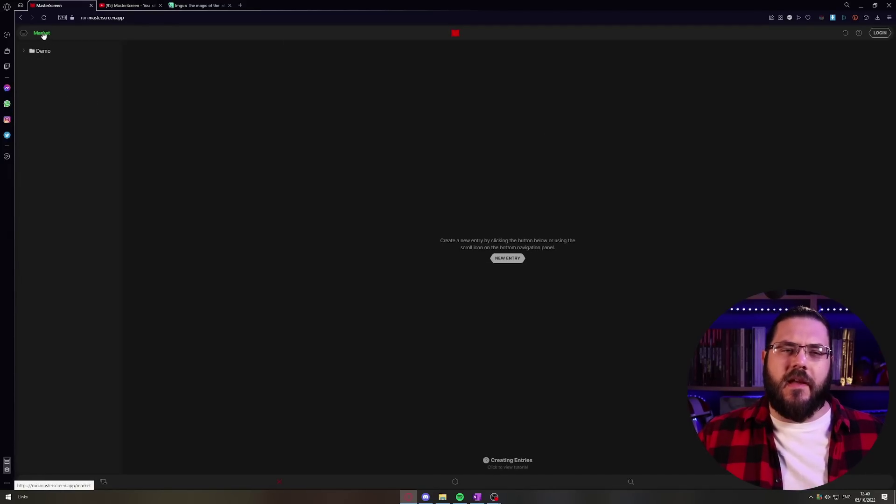
pyautogui.click(41, 33)
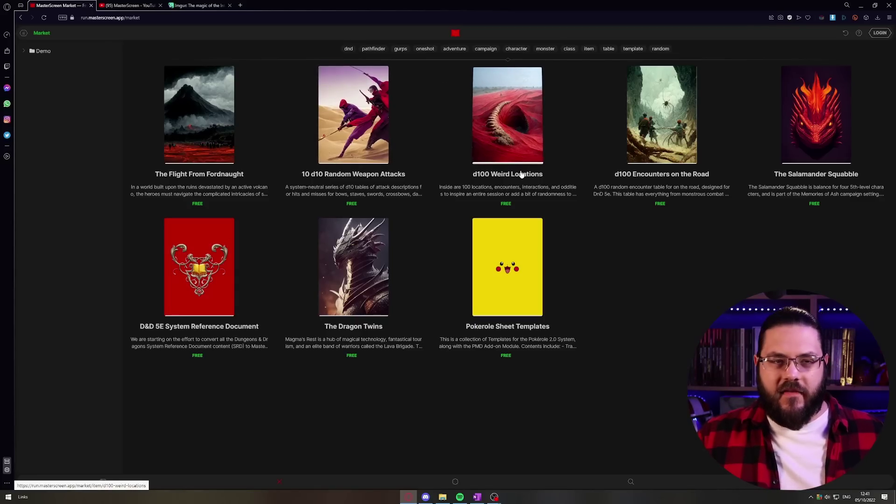
# Step: Hide the folder sidebar and show it again
pyautogui.click(24, 34)
pyautogui.click(24, 34)
pyautogui.click(24, 33)
pyautogui.click(24, 33)
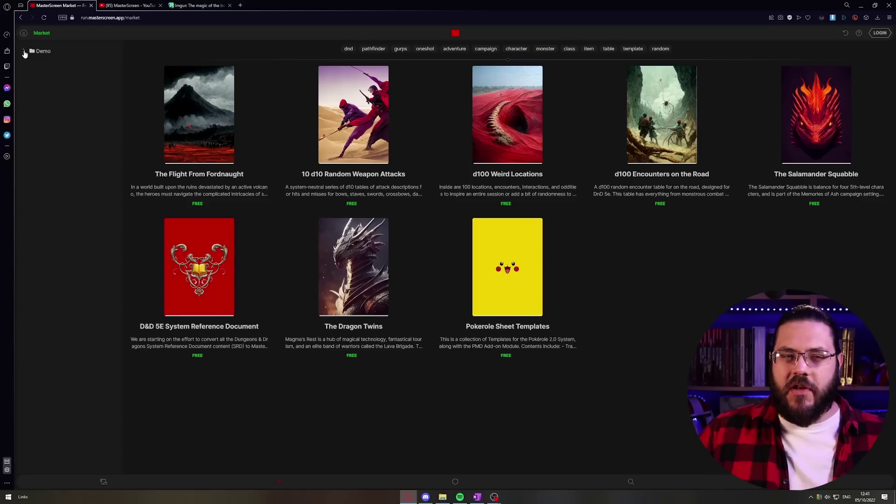
# Step: Log in to the account and check the account options for market profile and logout
pyautogui.click(882, 35)
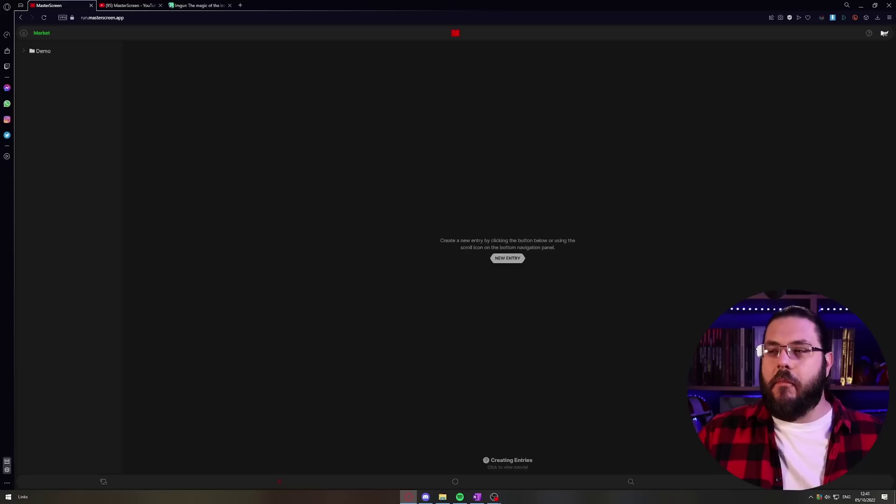
pyautogui.click(885, 32)
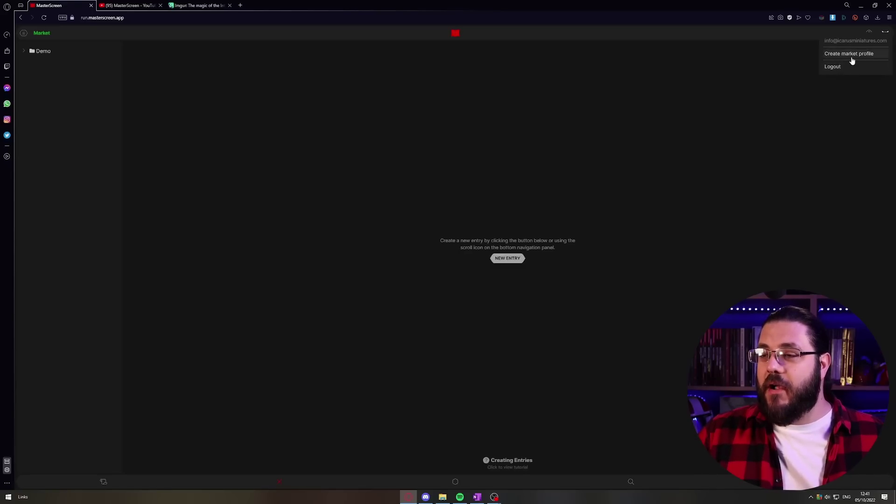
pyautogui.click(779, 65)
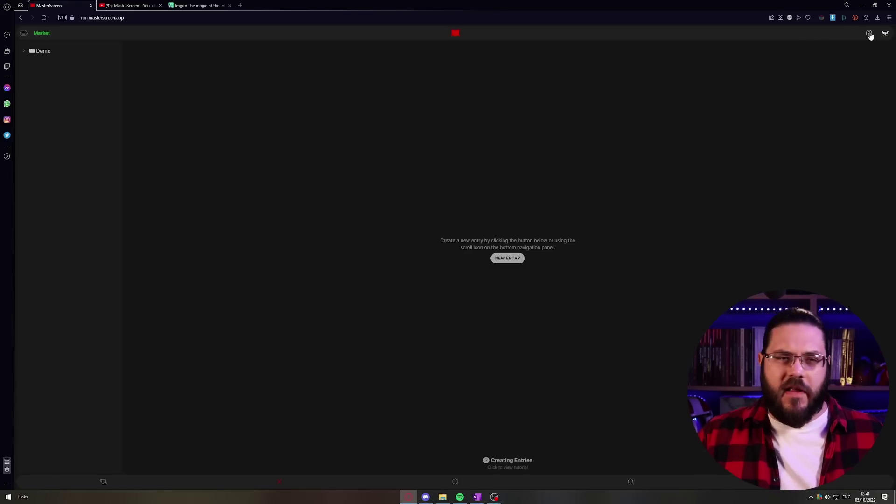
pyautogui.click(885, 33)
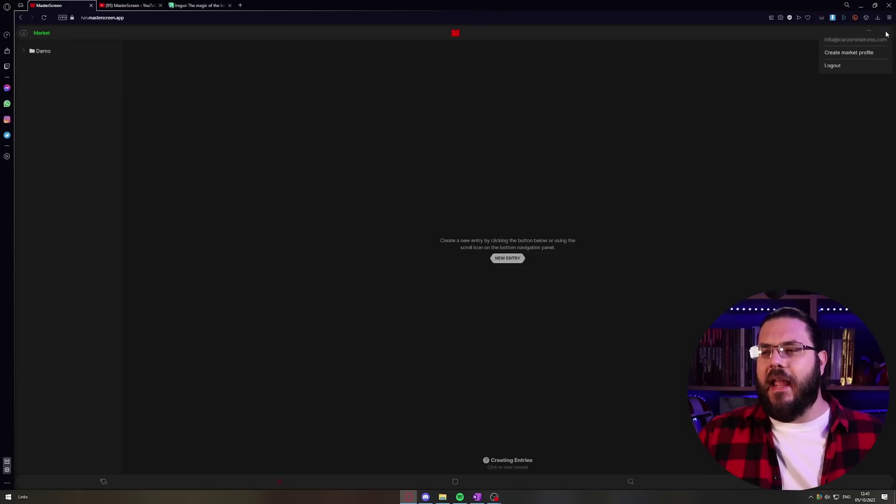
pyautogui.click(754, 108)
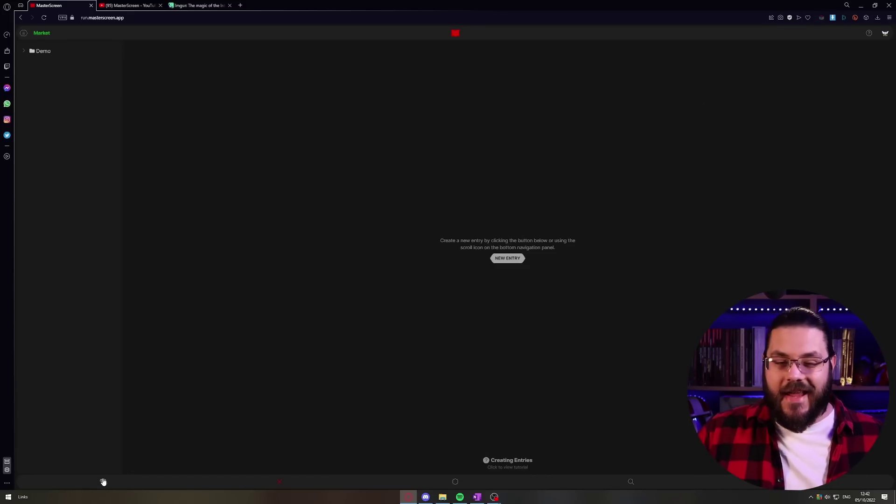
# Step: Open the Demo folder, roll a d20 with the dice roller and close the roller
pyautogui.click(279, 484)
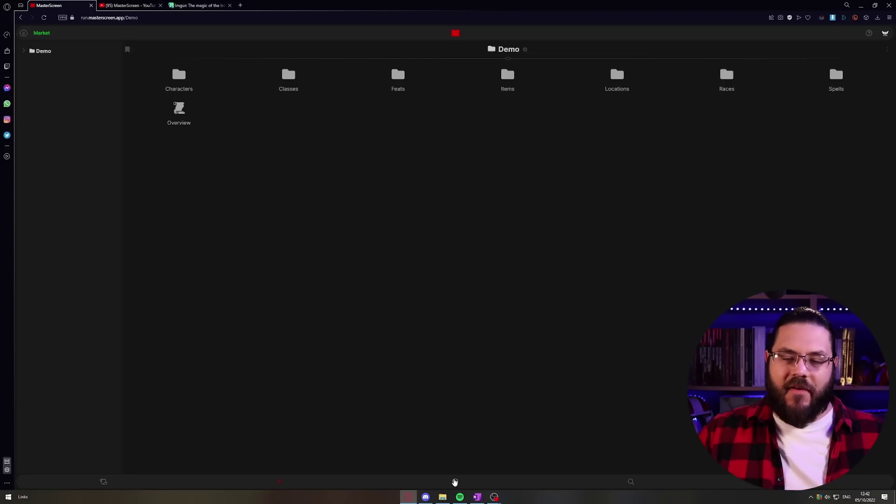
pyautogui.click(455, 482)
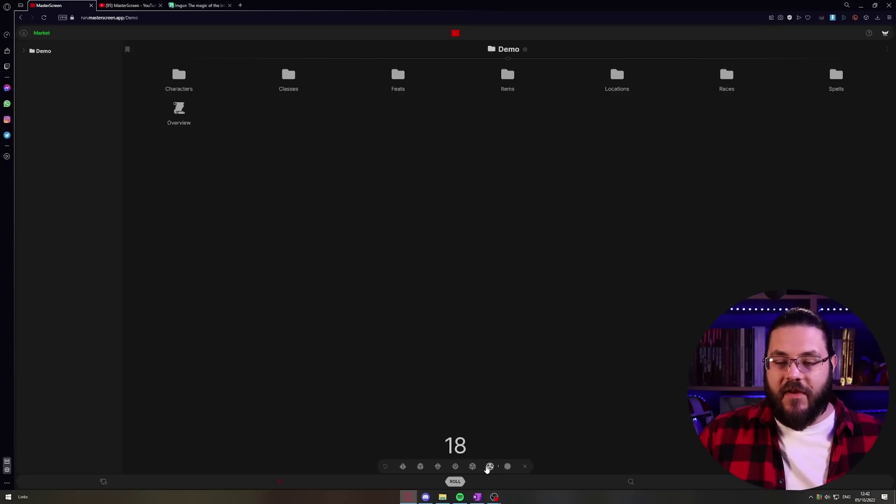
pyautogui.click(456, 483)
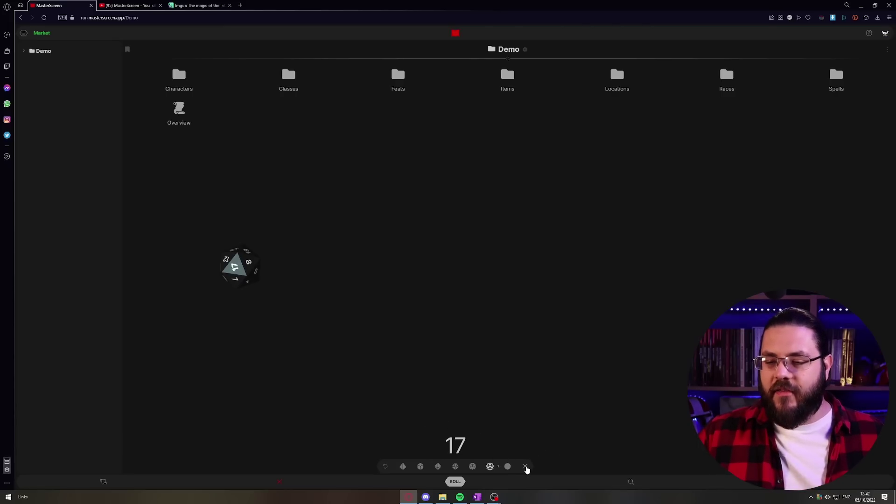
pyautogui.click(525, 466)
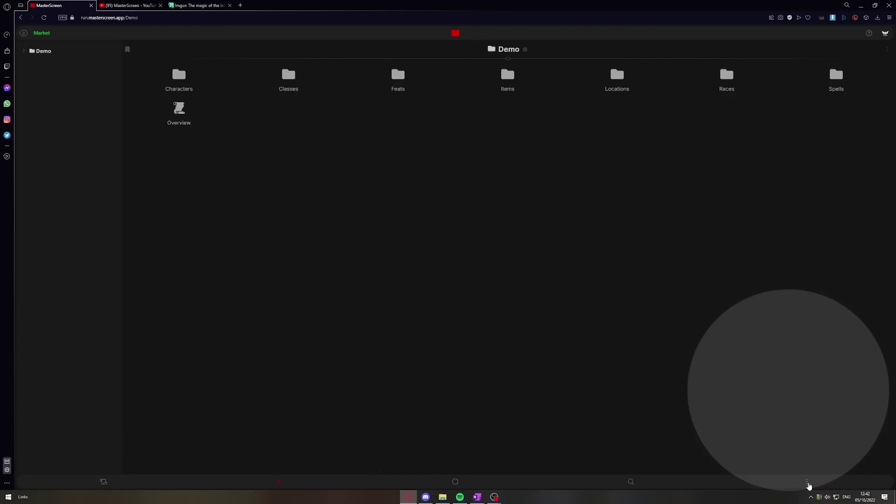
# Step: Enable local file sync in the settings, with Masterscreen as the root folder and file access granted to the site
pyautogui.click(807, 482)
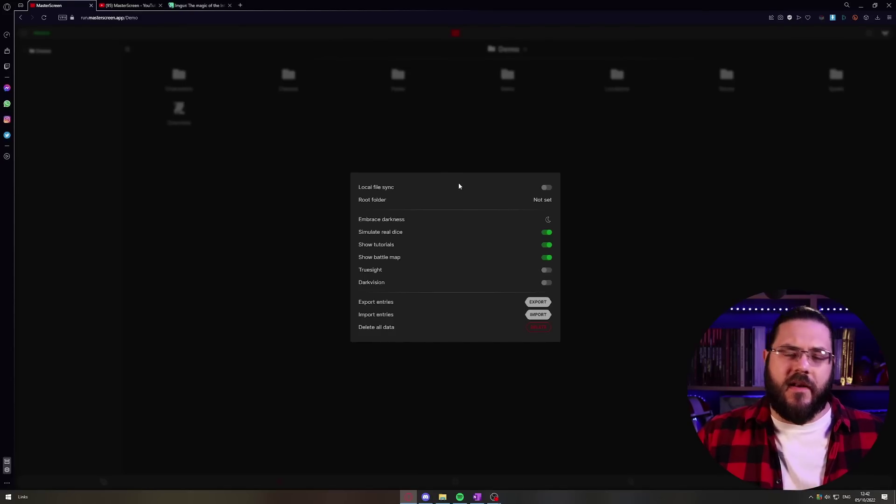
pyautogui.click(546, 187)
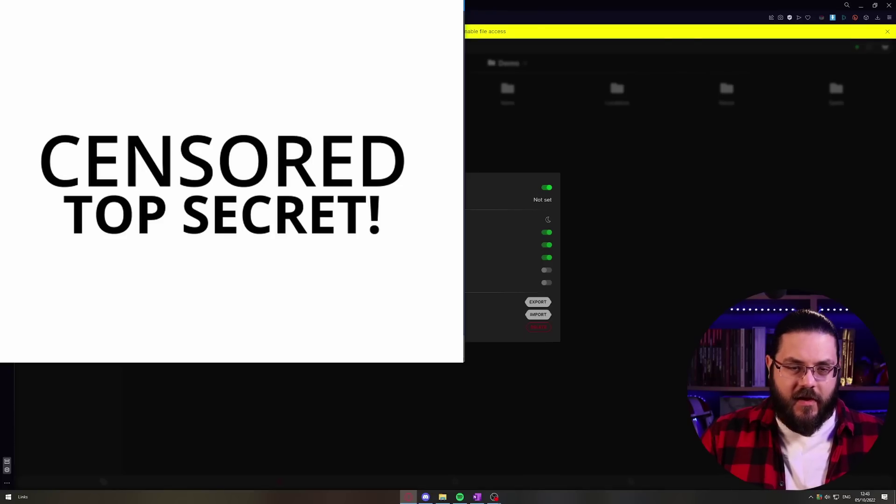
pyautogui.click(454, 66)
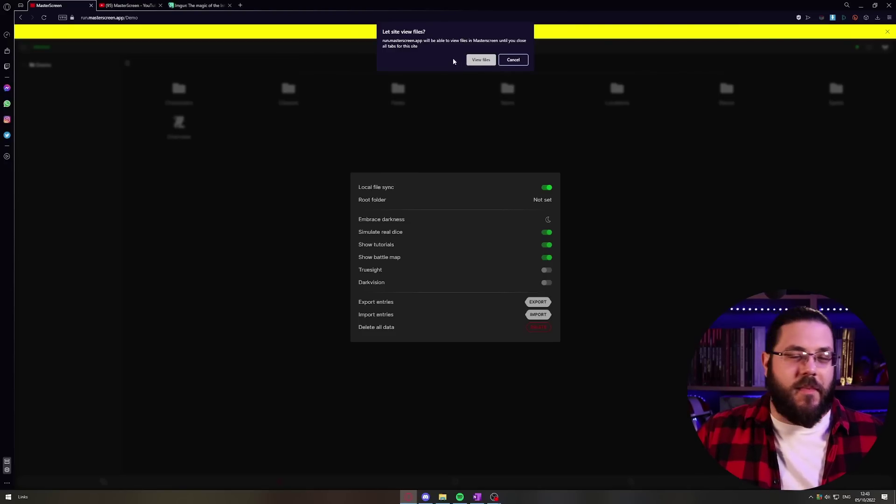
pyautogui.click(476, 59)
pyautogui.click(469, 59)
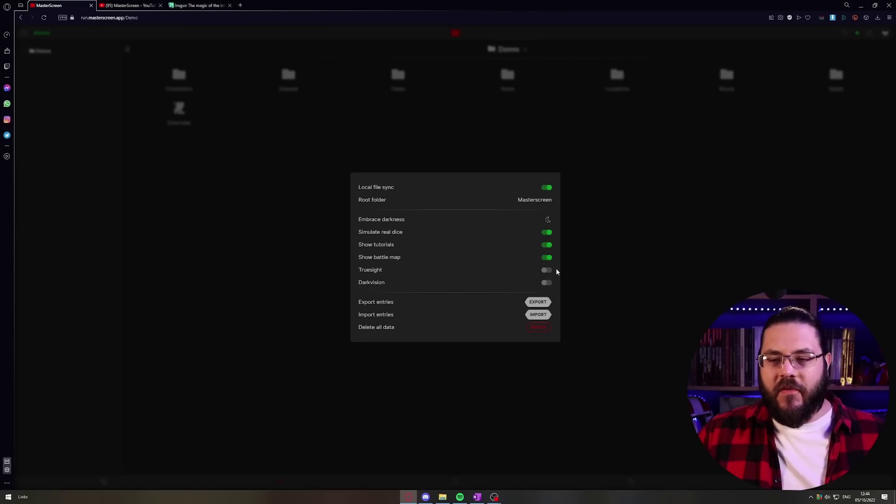
# Step: Preview the Darkvision setting by switching it on and off, and close the settings
pyautogui.click(545, 283)
pyautogui.click(545, 283)
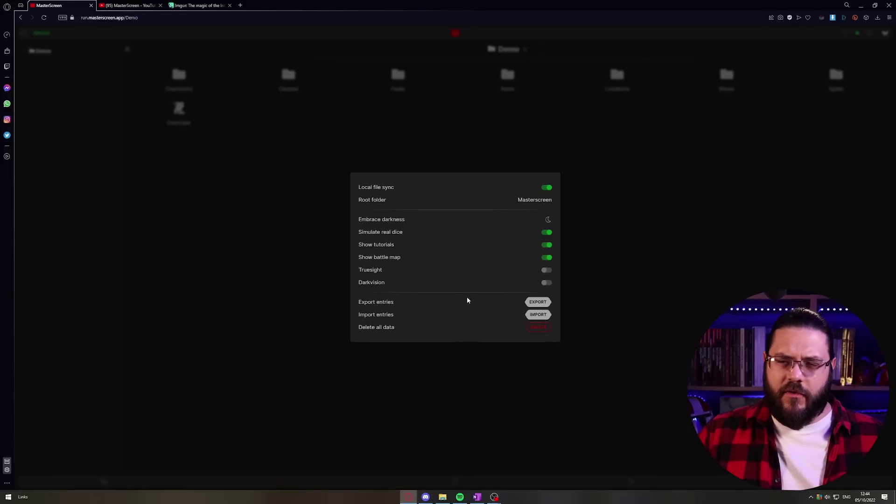
pyautogui.click(165, 121)
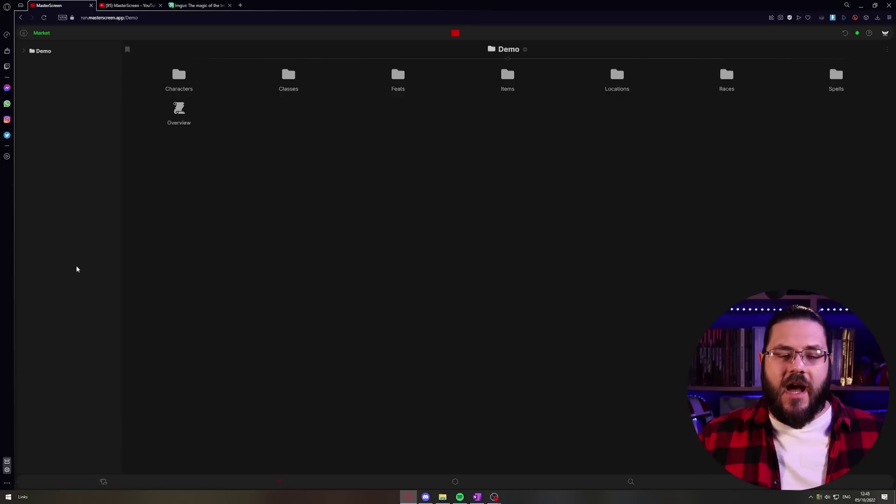
# Step: Create a top-level folder named Jewel Cities alongside the Demo folder
pyautogui.rightClick(40, 104)
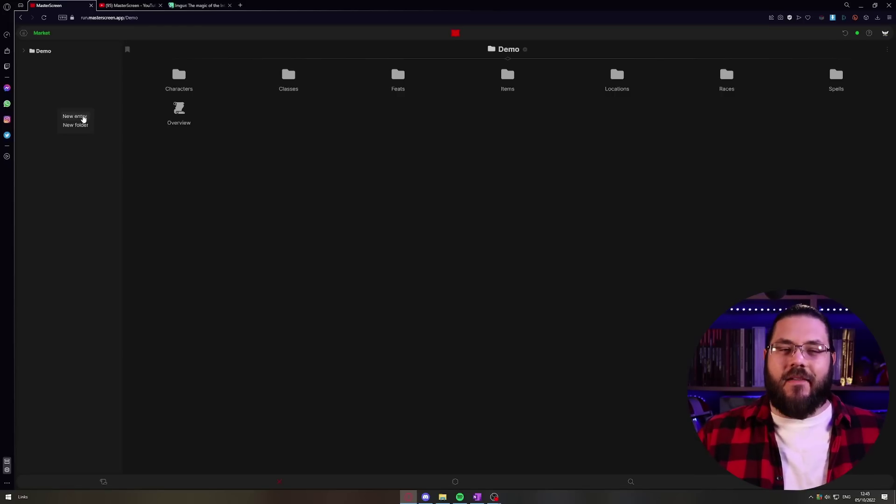
pyautogui.click(69, 127)
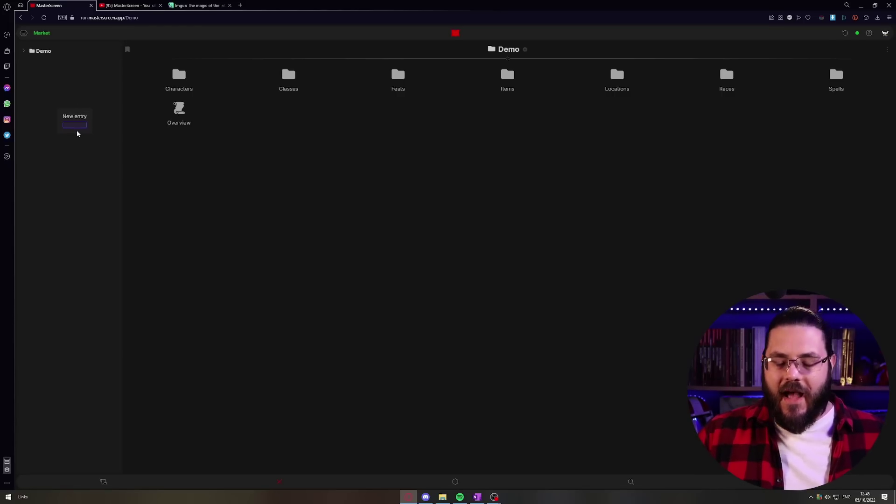
pyautogui.write('Jewel Cities')
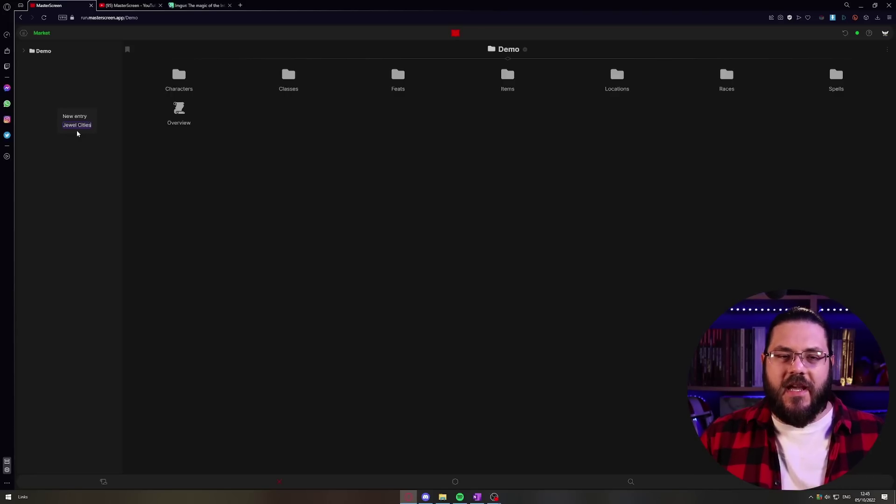
pyautogui.press('Return')
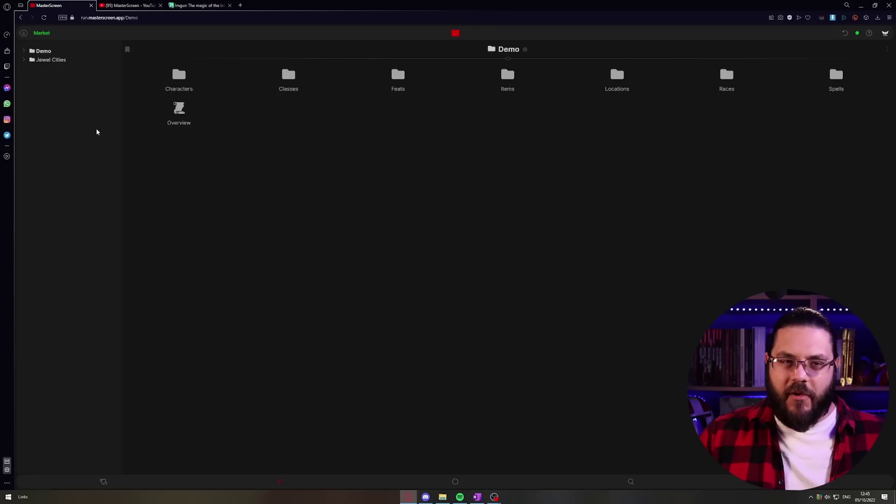
# Step: Browse the D&D and Other templates for a new entry in the Jewel Cities folder, and create it with the default New Entry template
pyautogui.click(24, 60)
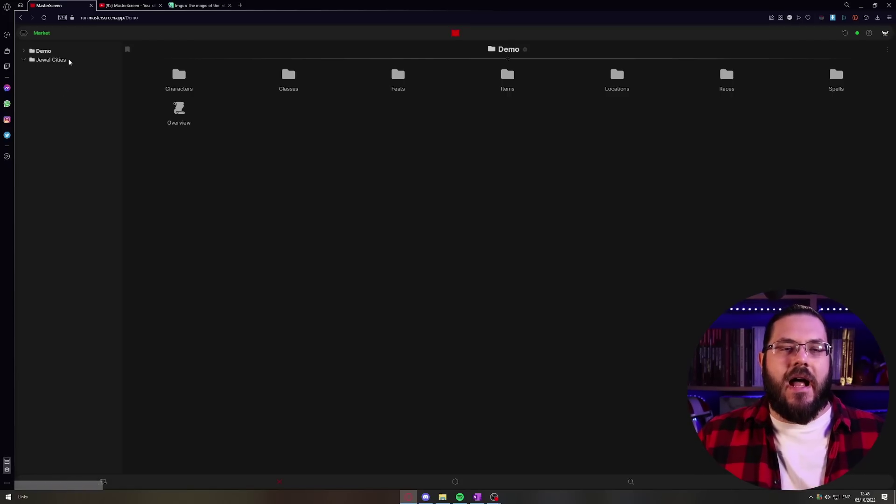
pyautogui.click(52, 64)
pyautogui.rightClick(52, 64)
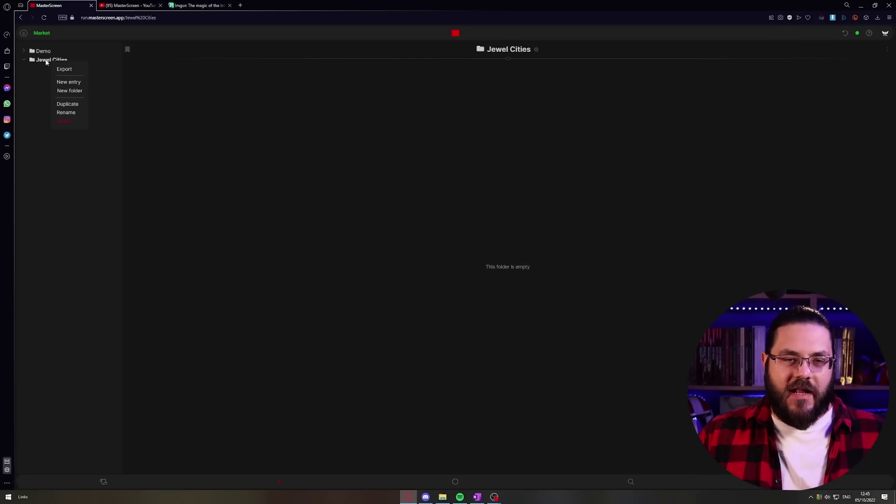
pyautogui.click(68, 82)
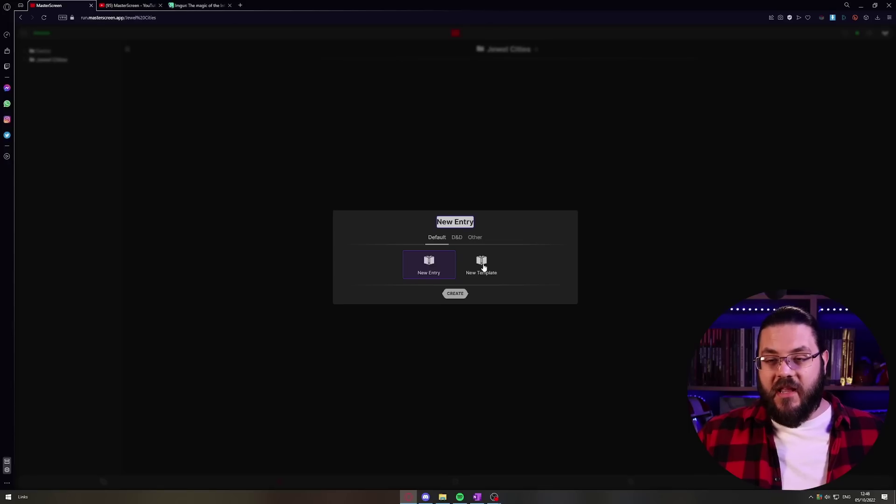
pyautogui.click(457, 238)
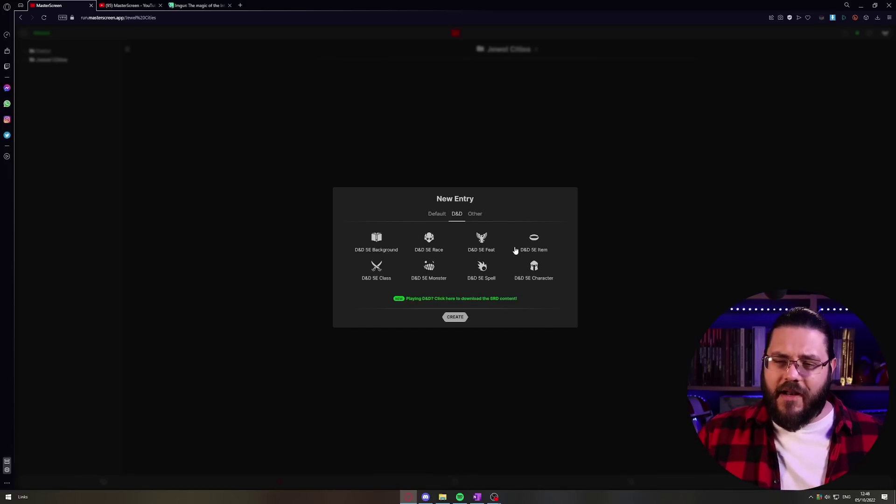
pyautogui.click(473, 214)
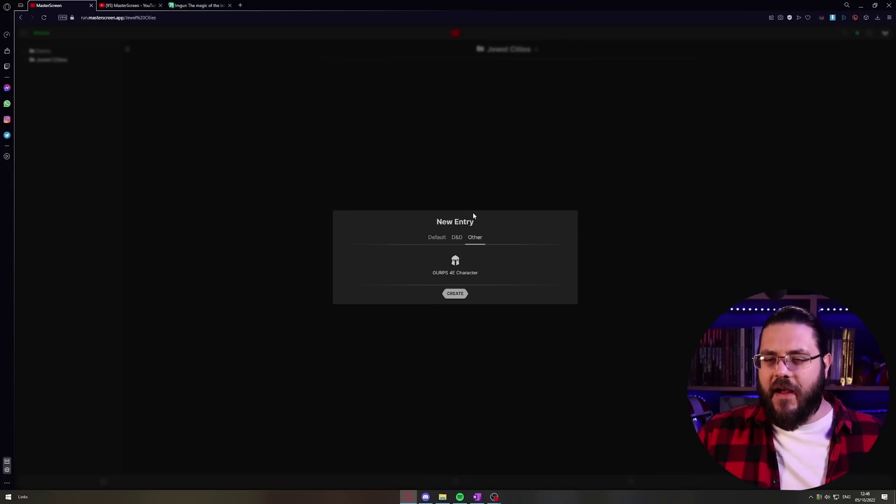
pyautogui.click(437, 241)
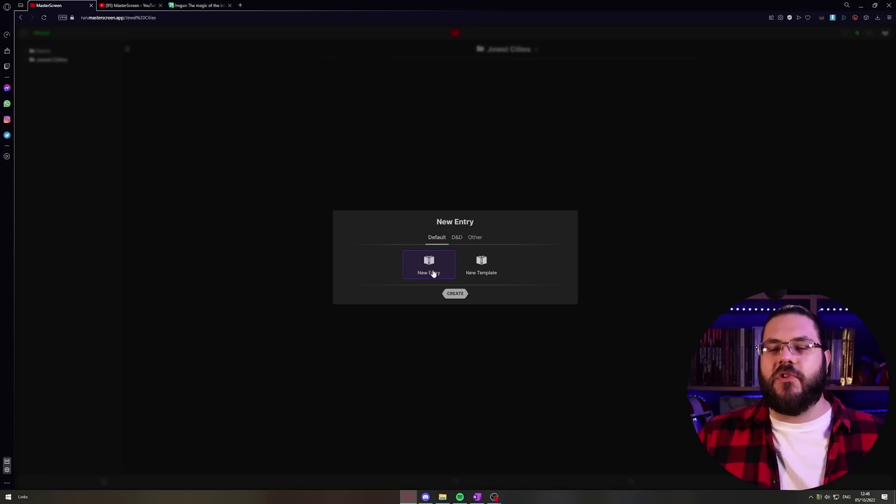
pyautogui.click(455, 294)
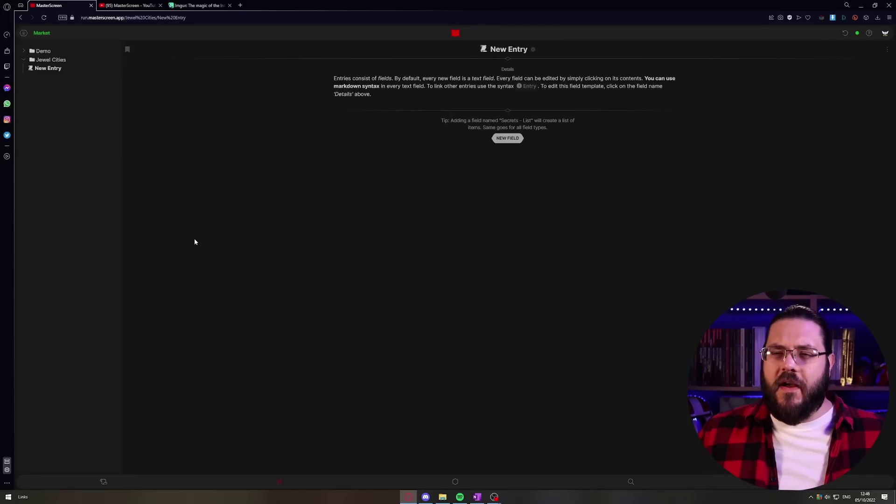
# Step: Rename the new entry as Jewel Cities of Talavaar
pyautogui.click(506, 48)
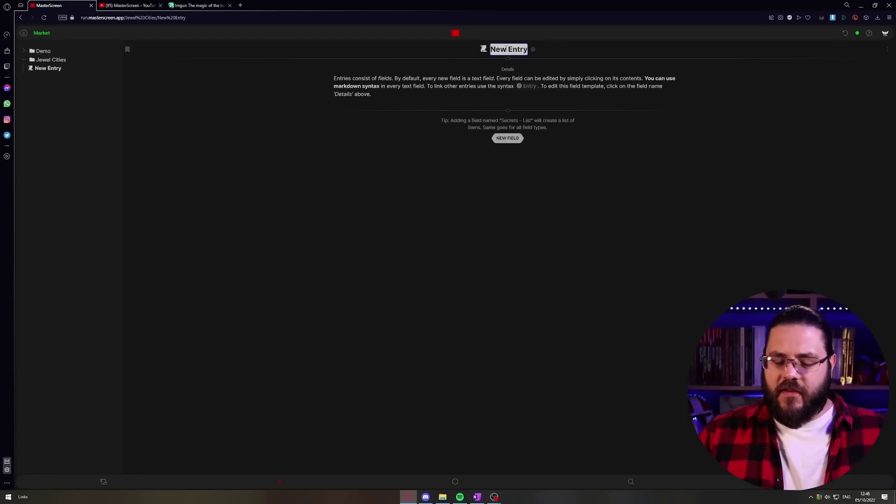
pyautogui.write('Jewel Cities of Talav')
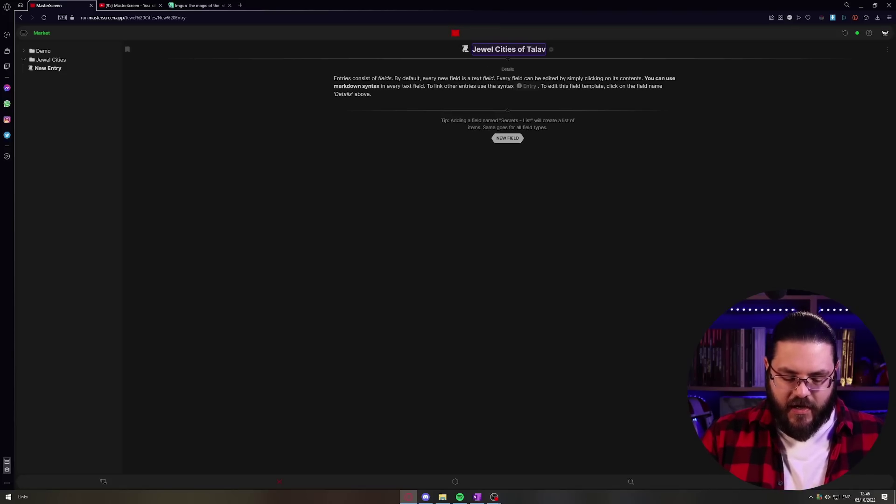
pyautogui.write('aar')
pyautogui.press('Return')
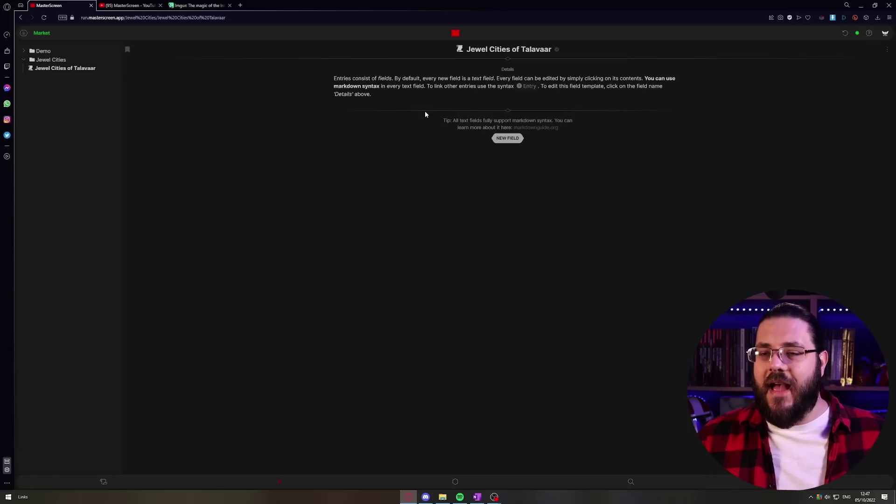
# Step: Add the entry link [[Jewel Cities/Jewel Cities of Talavaar]] at the end of the Details text
pyautogui.click(528, 89)
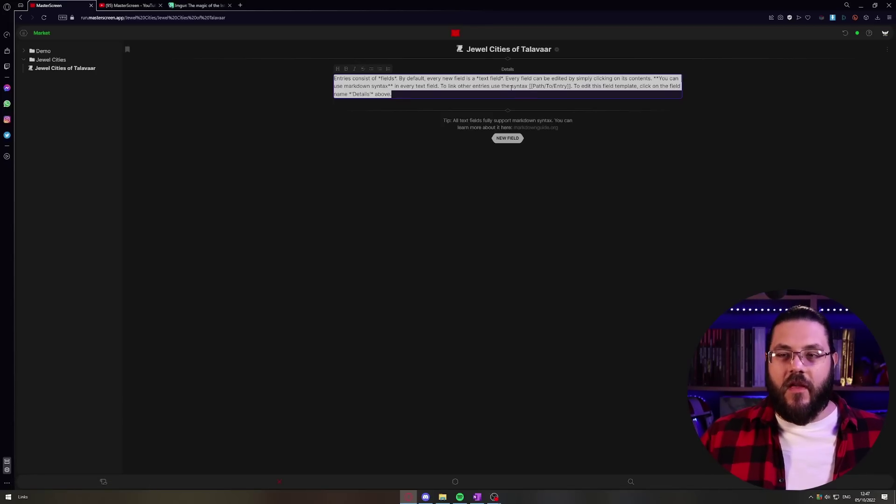
pyautogui.click(511, 88)
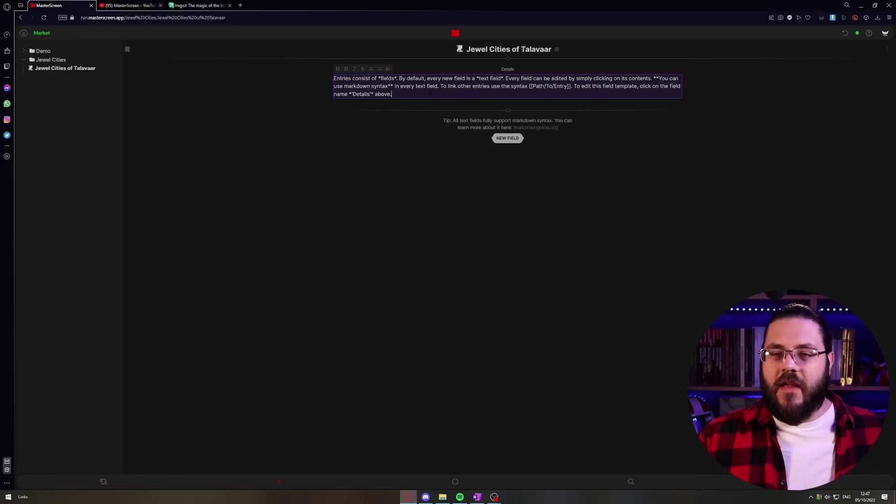
pyautogui.write('[')
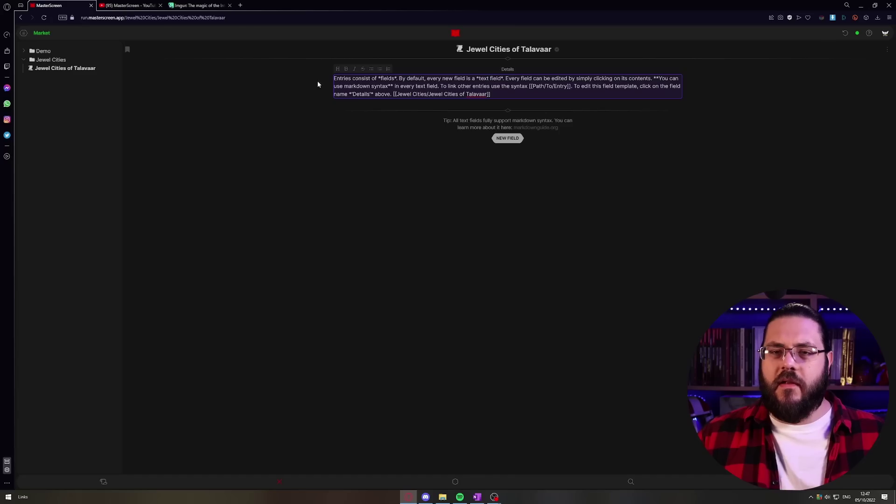
pyautogui.click(295, 94)
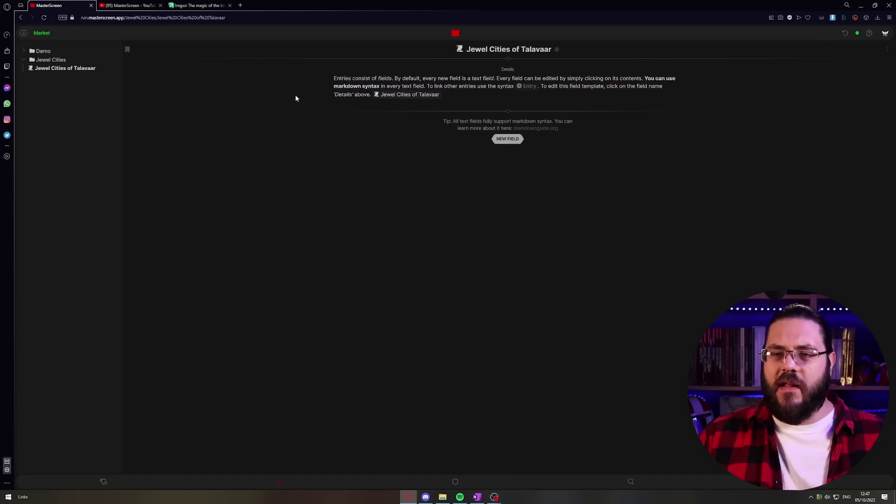
# Step: Compare the markdown source of the Details text with its rendered entry links, leaving the text as it is
pyautogui.click(410, 95)
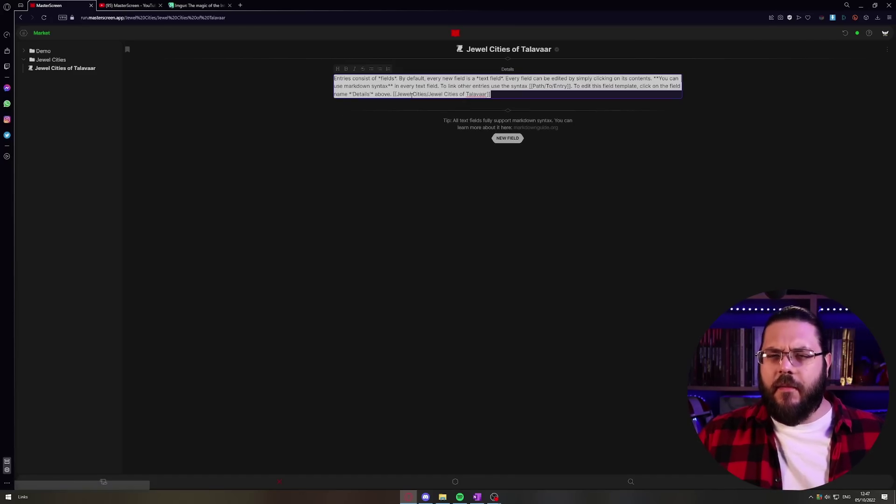
pyautogui.click(438, 109)
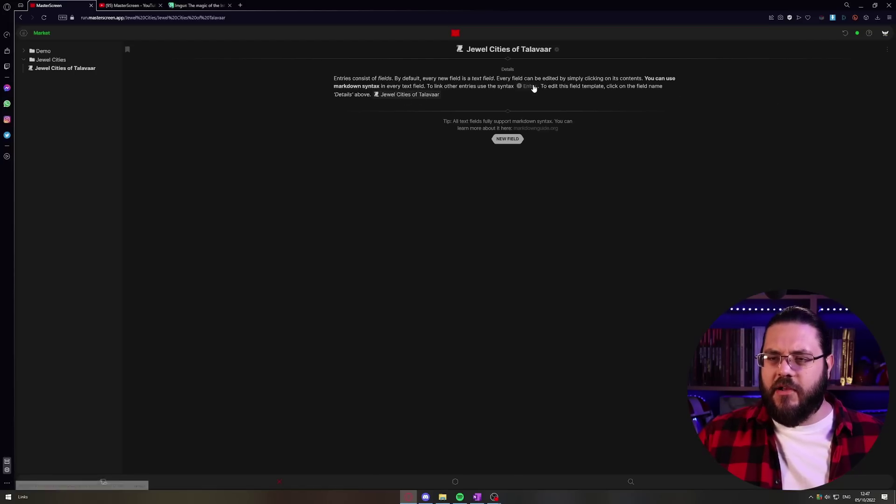
pyautogui.click(392, 94)
pyautogui.click(331, 116)
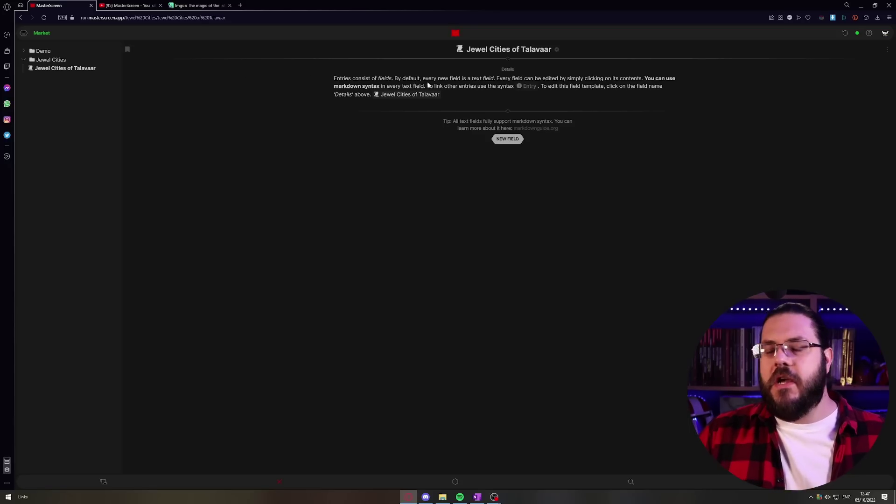
pyautogui.click(463, 93)
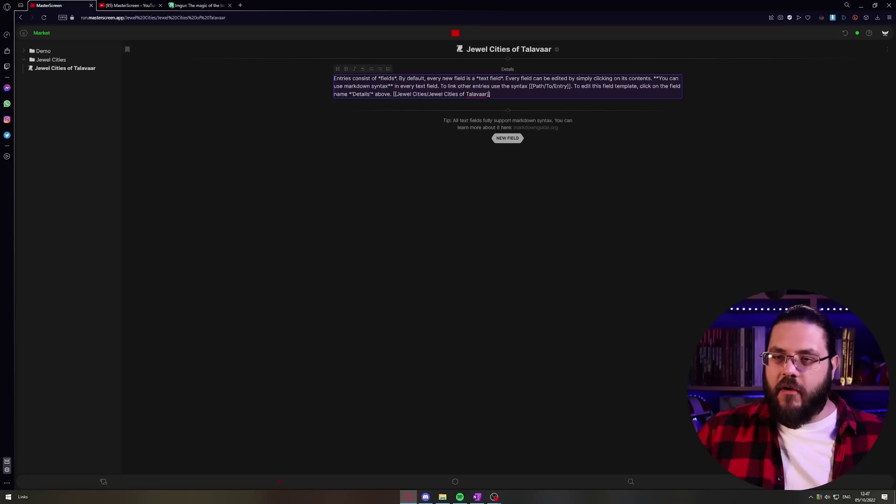
pyautogui.click(254, 128)
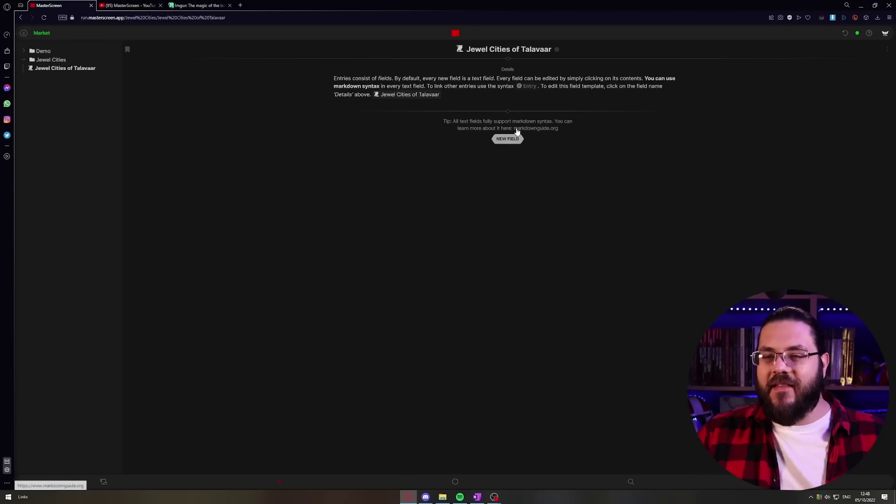
# Step: Open the linked markdownguide.org site and look over its home page
pyautogui.click(535, 133)
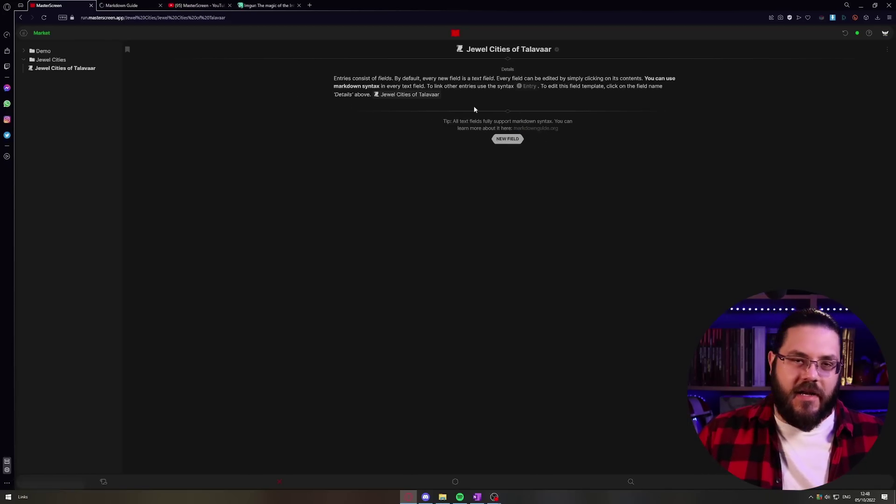
pyautogui.click(115, 5)
pyautogui.scroll(-2, 448, 136)
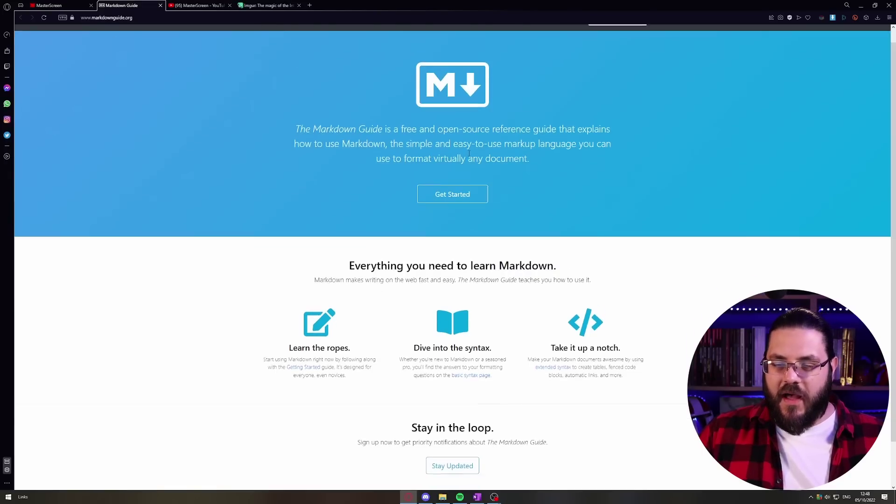
pyautogui.scroll(2, 469, 161)
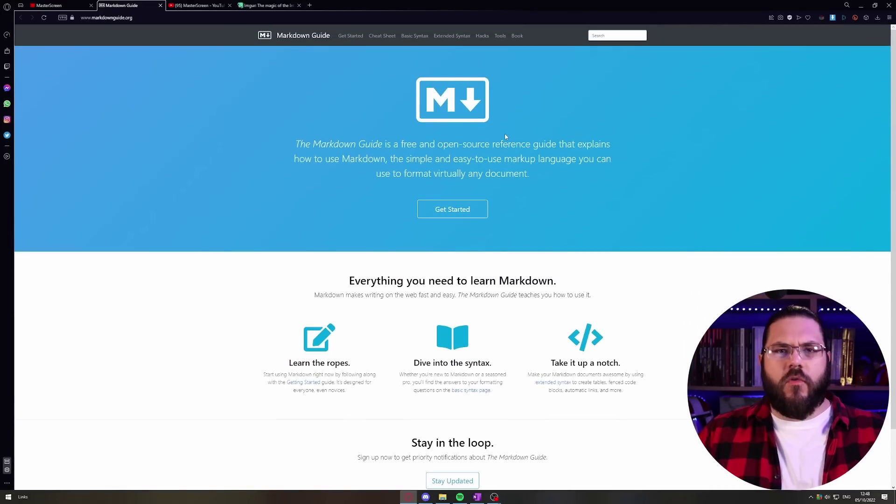
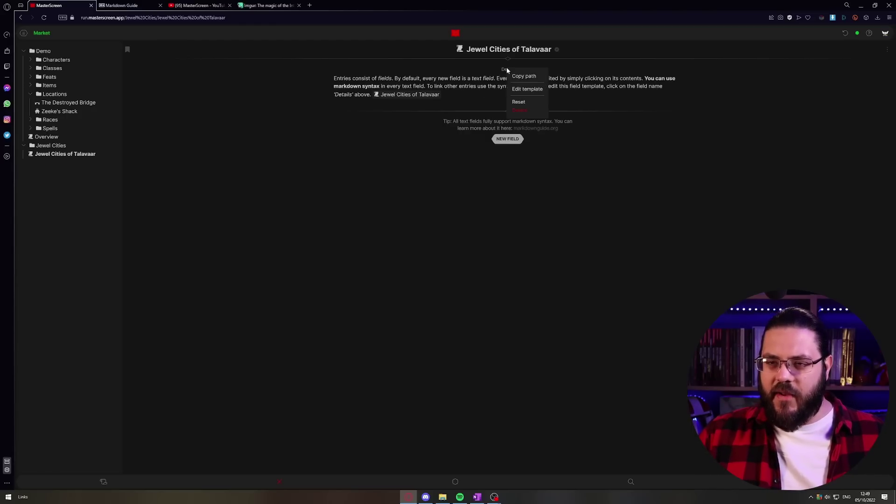
# Step: Review the field types offered in the Details field's template, and add a new field named Map to the entry
pyautogui.click(530, 93)
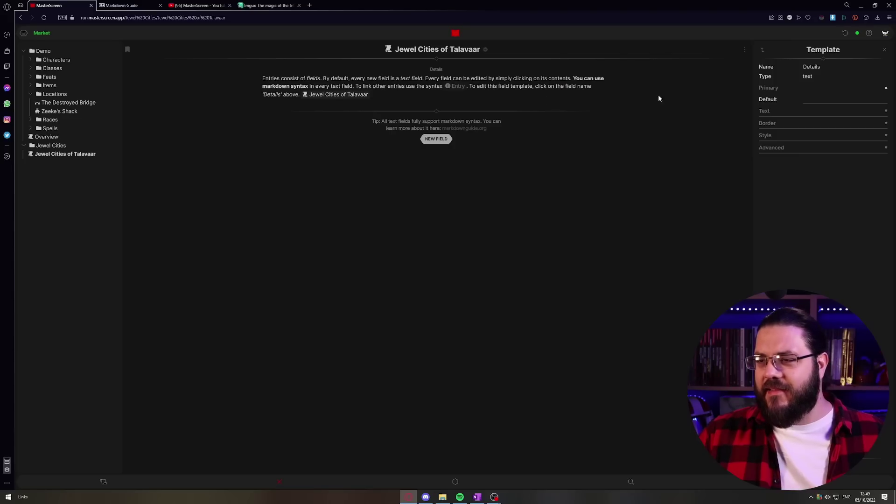
pyautogui.click(806, 79)
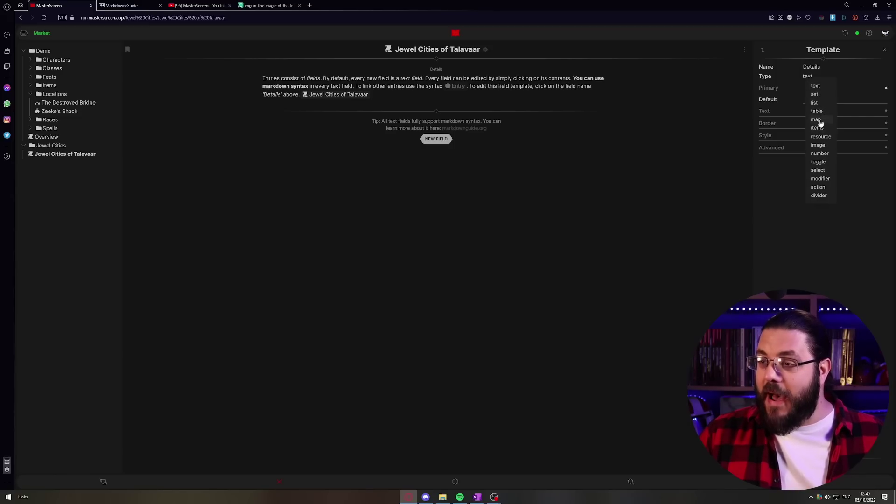
pyautogui.click(447, 139)
pyautogui.write('Map')
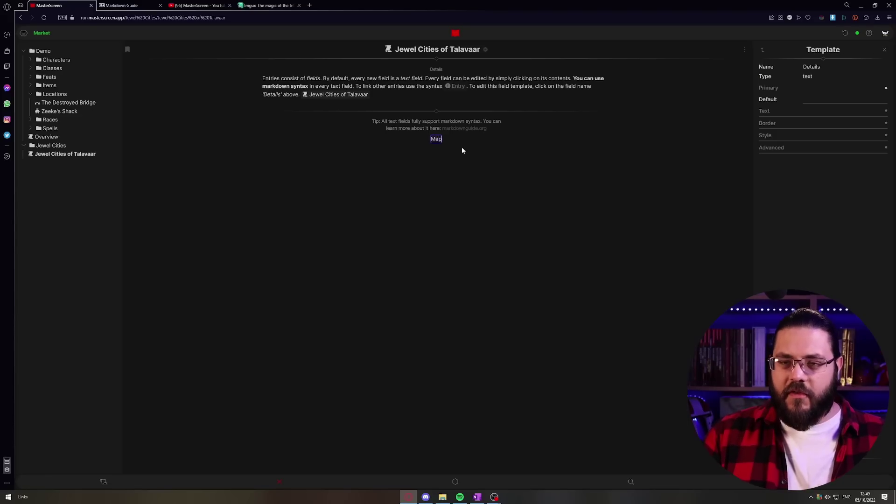
pyautogui.press('Return')
# Step: Change the Map field's type from text to map in its template
pyautogui.click(435, 106)
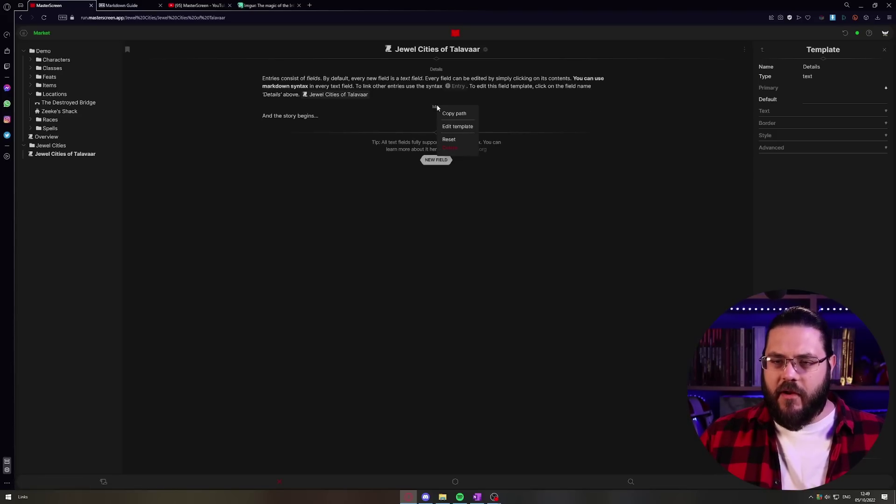
pyautogui.click(469, 126)
pyautogui.click(807, 76)
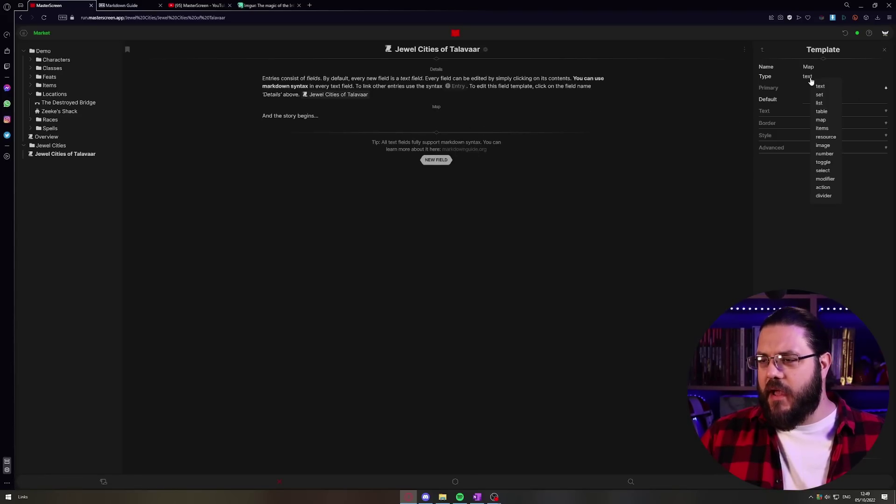
pyautogui.click(820, 120)
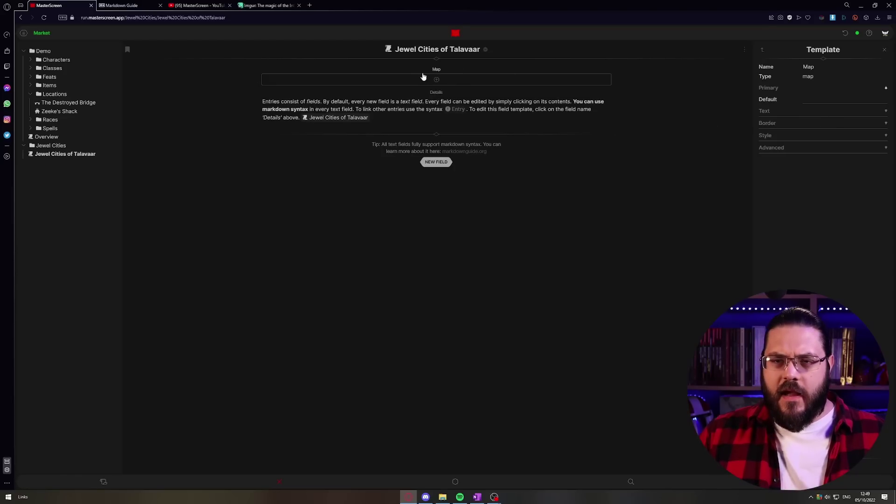
pyautogui.click(435, 82)
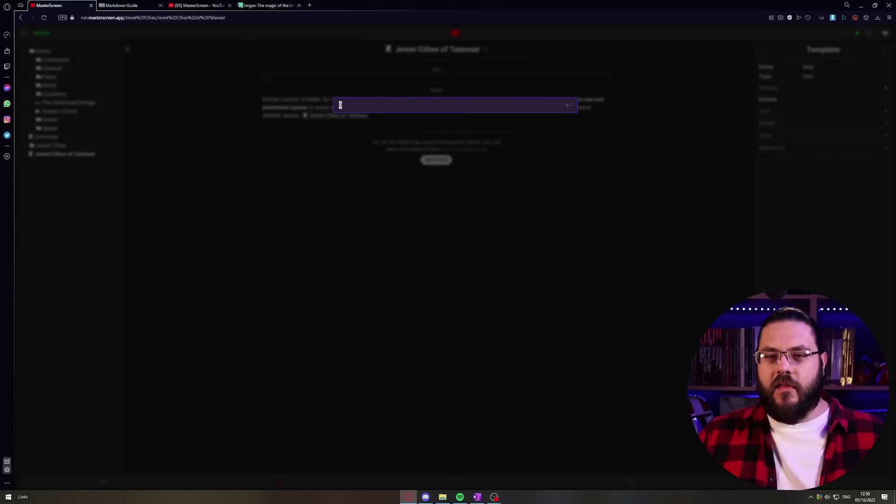
pyautogui.write('https://imgur.com/a/VeipDhU')
pyautogui.press('Return')
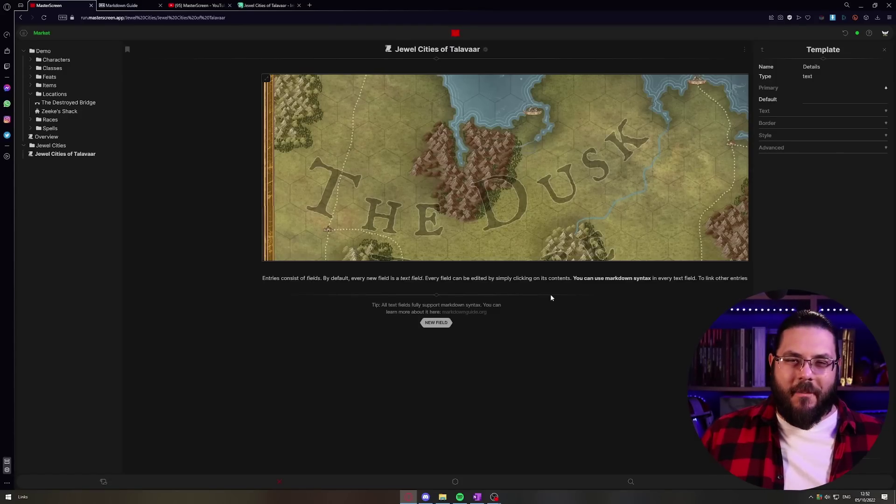
# Step: Expand the map to fill the page and close the template settings covering it
pyautogui.click(267, 80)
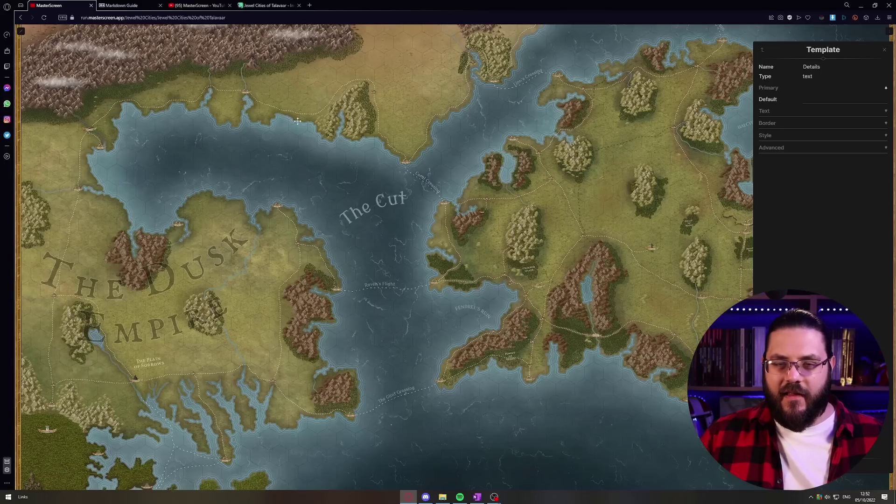
pyautogui.scroll(2, 441, 147)
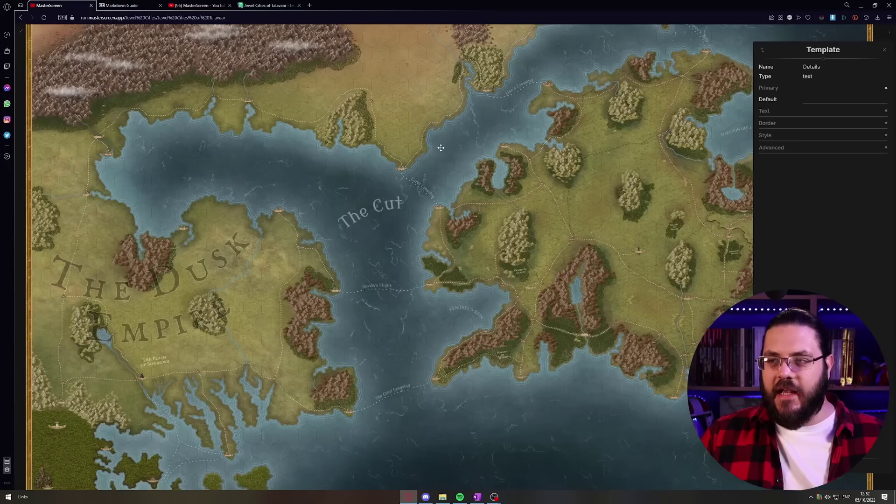
pyautogui.click(884, 50)
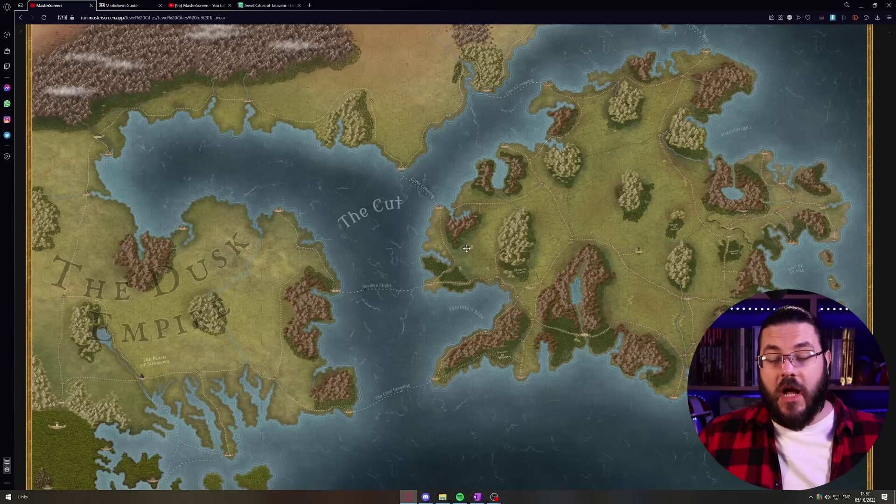
# Step: Add a location beside the Topaz city at the end of Coral Crossing on the map, and name it Topaz
pyautogui.moveTo(432, 230); pyautogui.dragTo(440, 173)
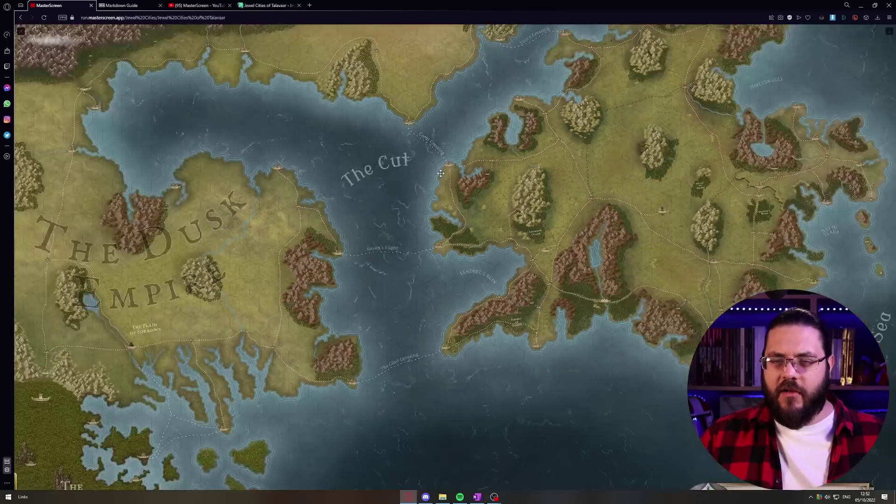
pyautogui.scroll(3, 441, 173)
pyautogui.scroll(-5, 469, 133)
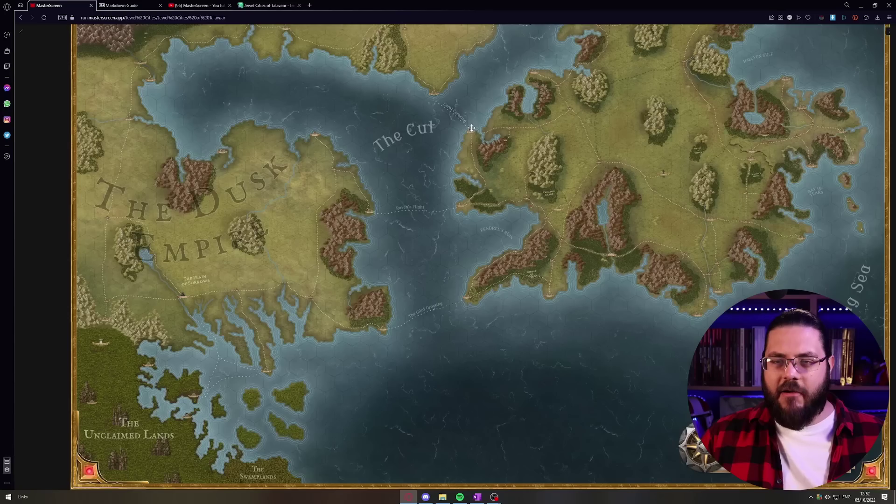
pyautogui.scroll(4, 471, 127)
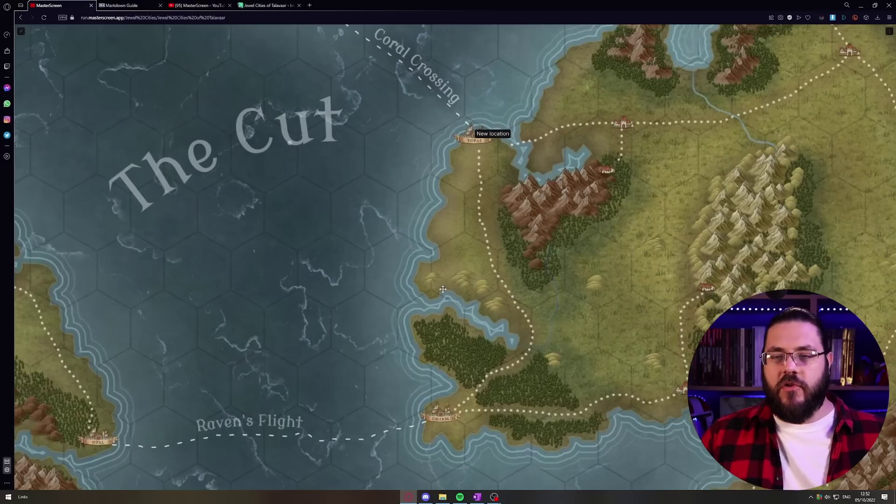
pyautogui.doubleClick(508, 134)
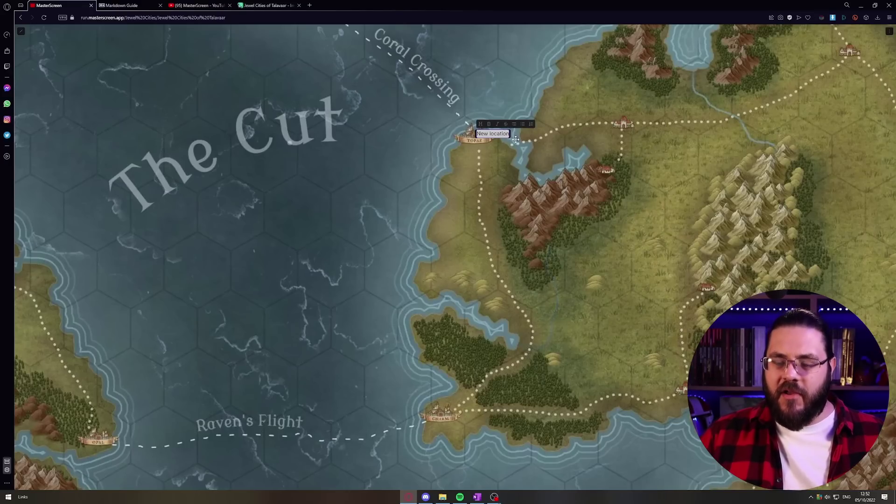
pyautogui.write('Topaz')
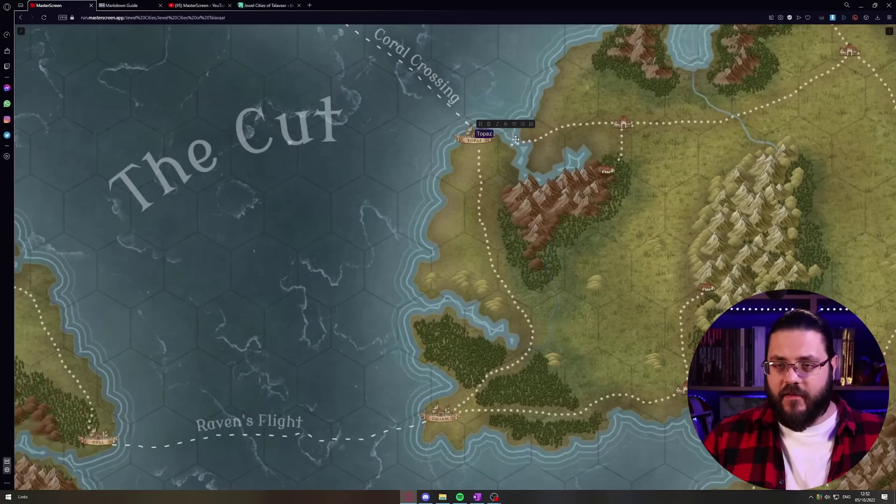
pyautogui.press('Return')
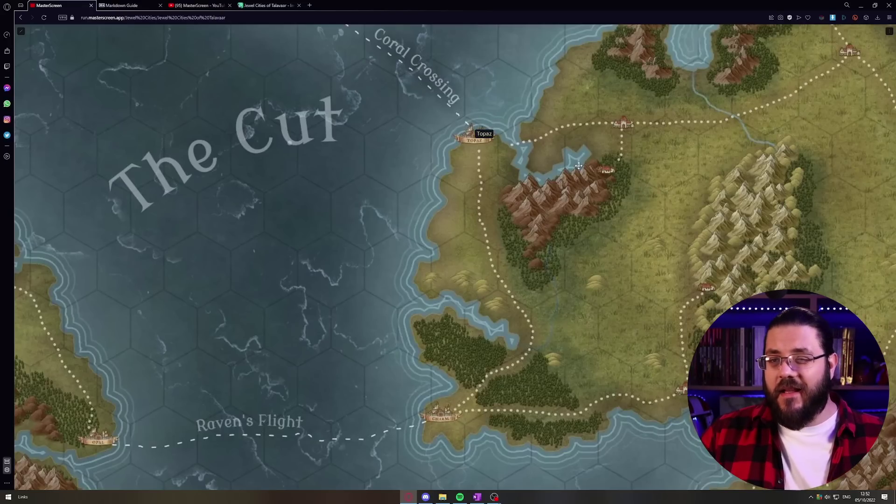
# Step: Turn the Topaz location's label on the map into the entry link [[Jewel Cities/Topaz]]
pyautogui.doubleClick(480, 134)
pyautogui.click(484, 135)
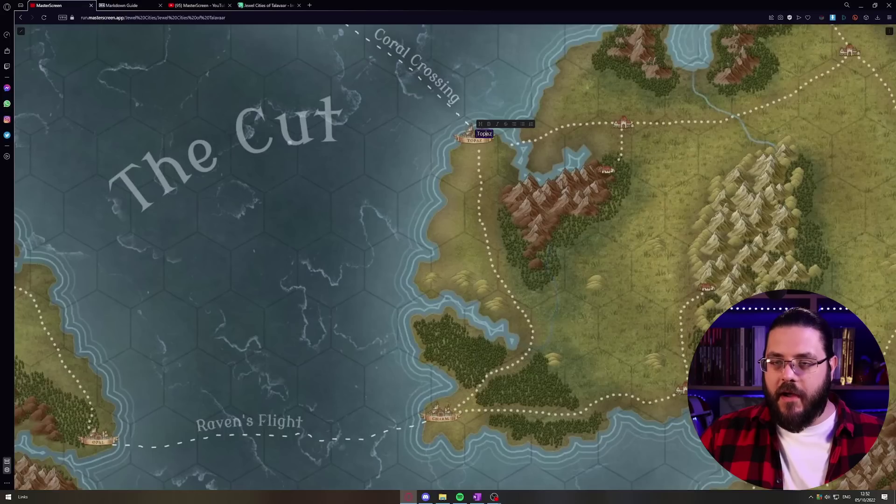
pyautogui.click(472, 134)
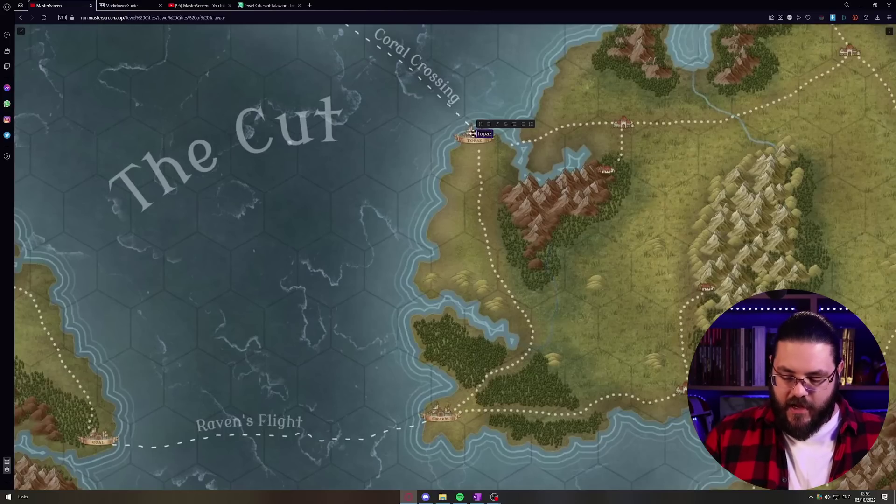
pyautogui.write('[[')
pyautogui.write('Jewel Cities')
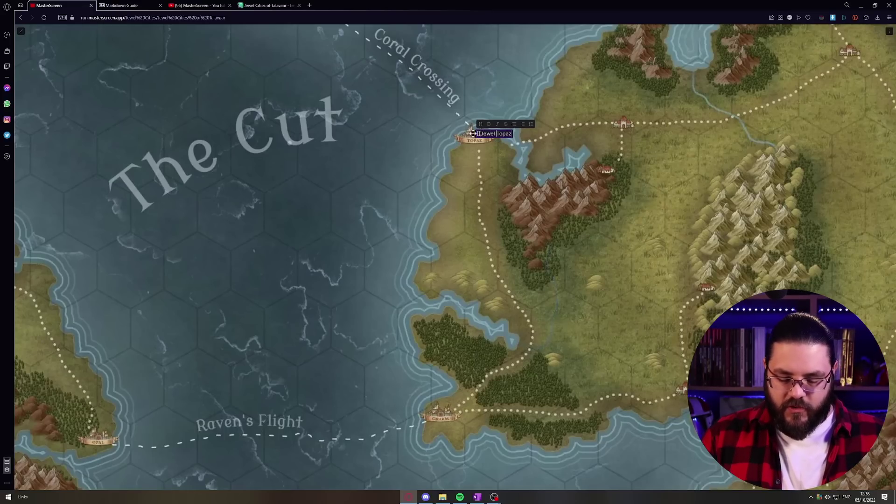
pyautogui.write('/')
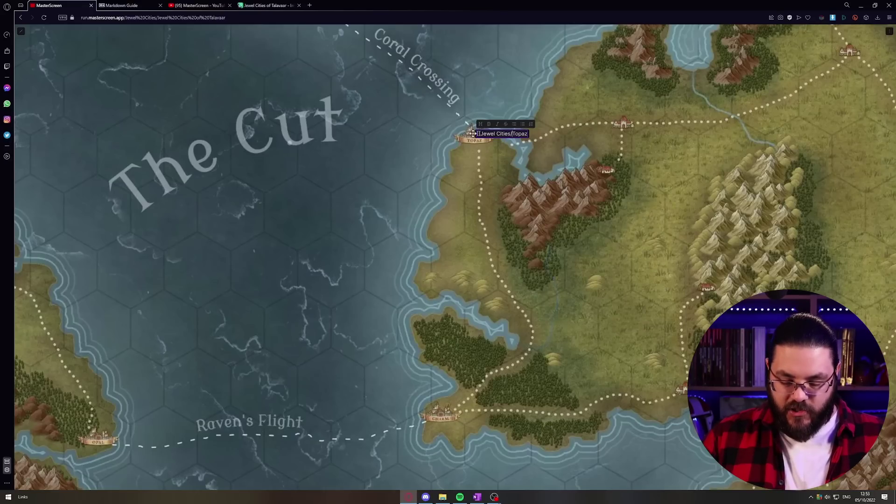
pyautogui.write('TpaT')
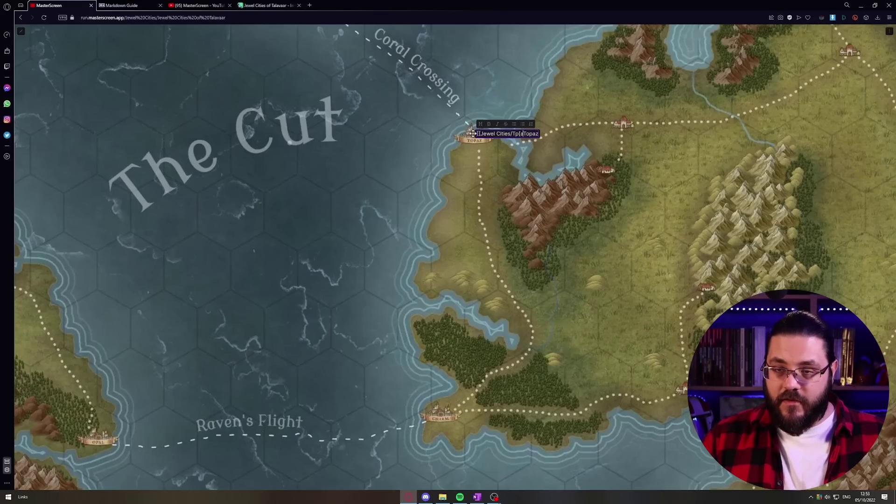
pyautogui.press('BackSpace')
pyautogui.write('opaz]]')
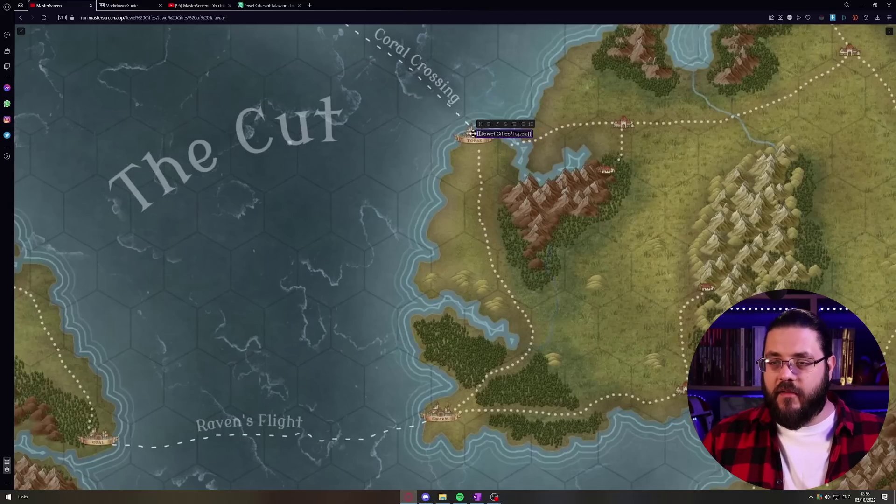
pyautogui.press('Return')
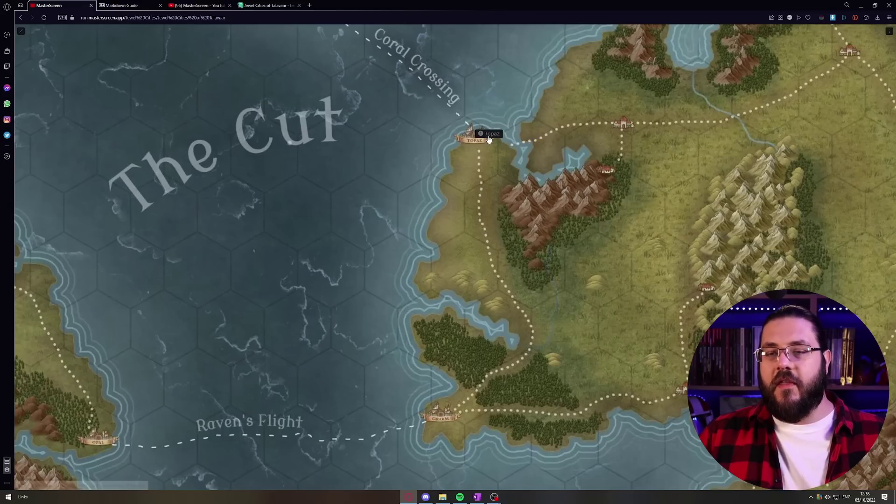
# Step: Leave the full-page map and create a default entry named Topaz in the Jewel Cities folder
pyautogui.click(21, 31)
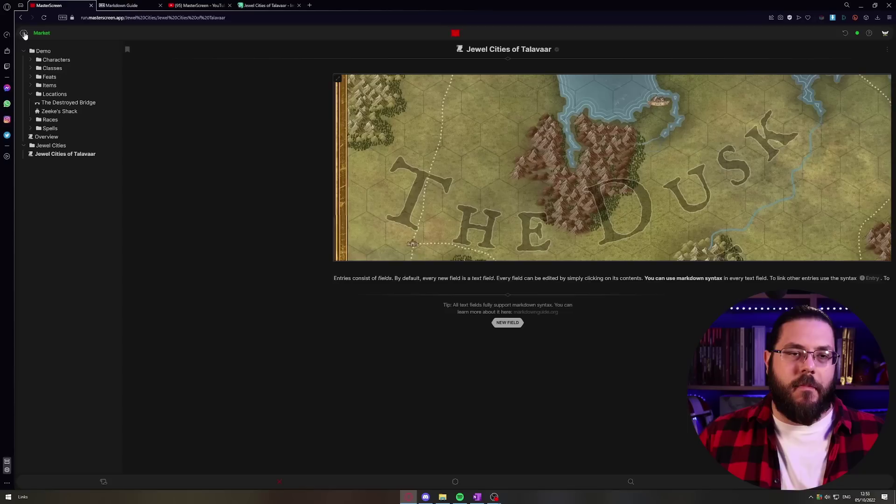
pyautogui.rightClick(54, 146)
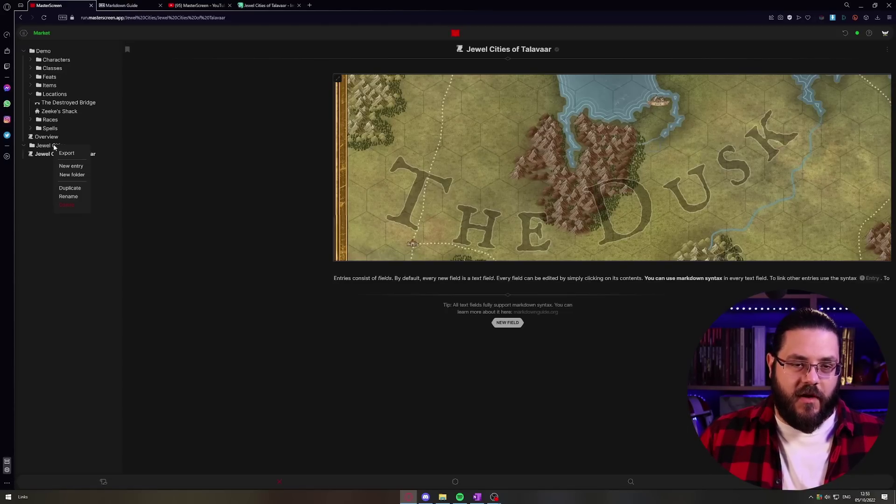
pyautogui.click(79, 166)
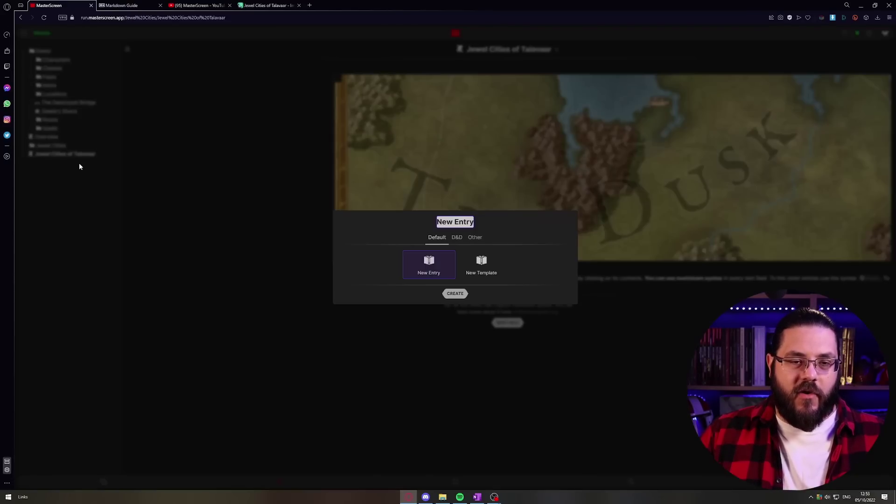
pyautogui.click(455, 293)
pyautogui.click(502, 49)
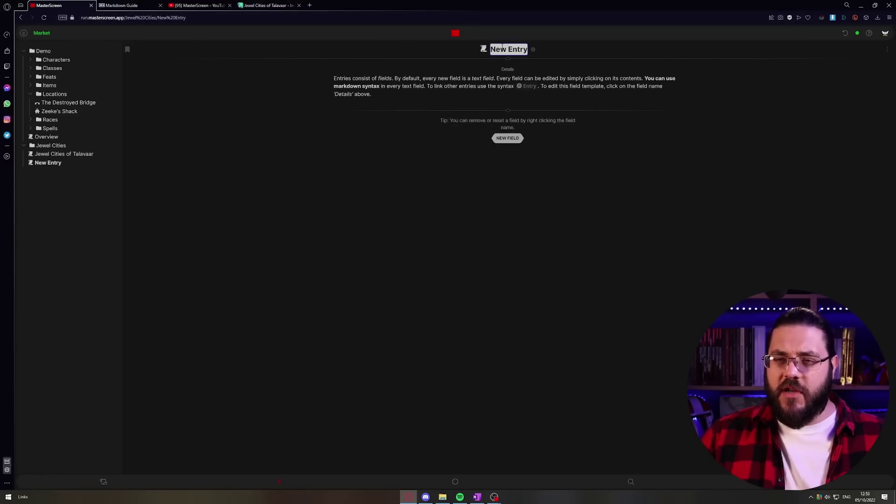
pyautogui.write('Topaz')
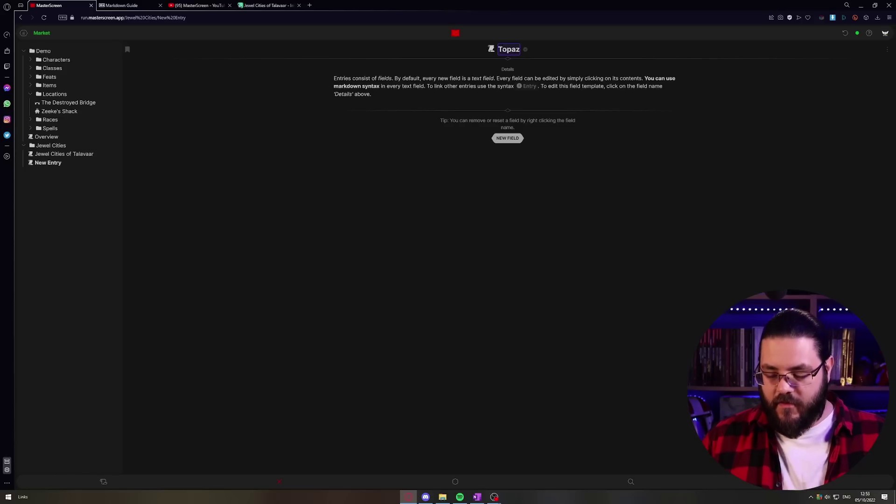
pyautogui.press('Return')
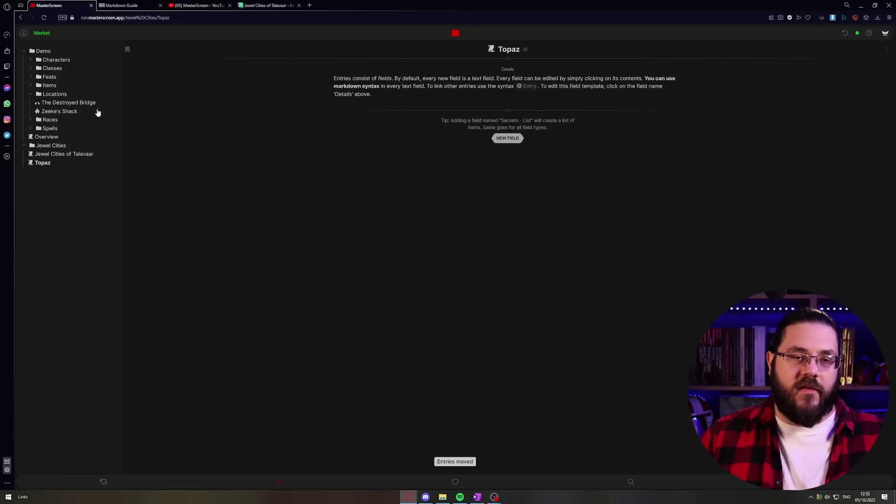
# Step: Test the Topaz link by following it from the full-page map in the Jewel Cities of Talavaar entry
pyautogui.click(54, 154)
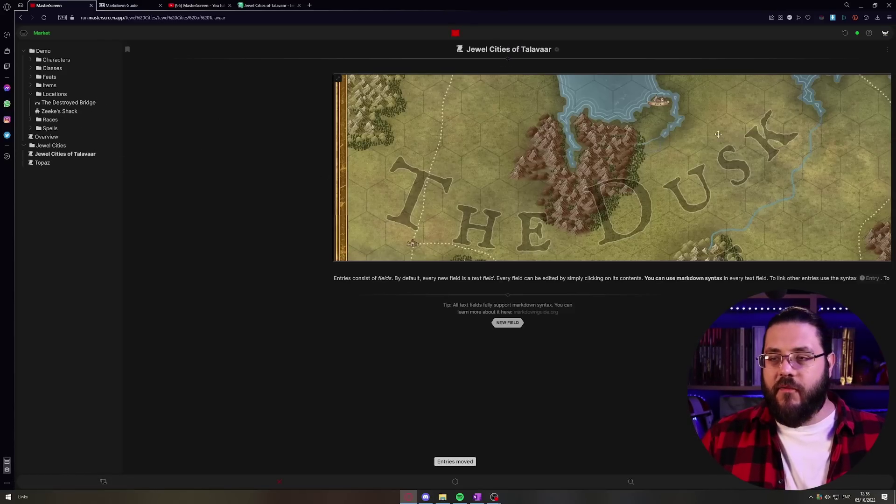
pyautogui.click(339, 79)
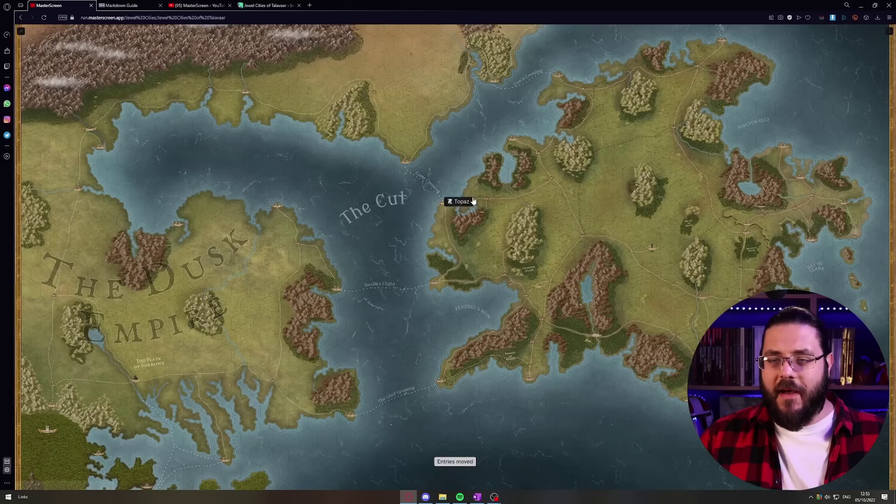
pyautogui.click(457, 205)
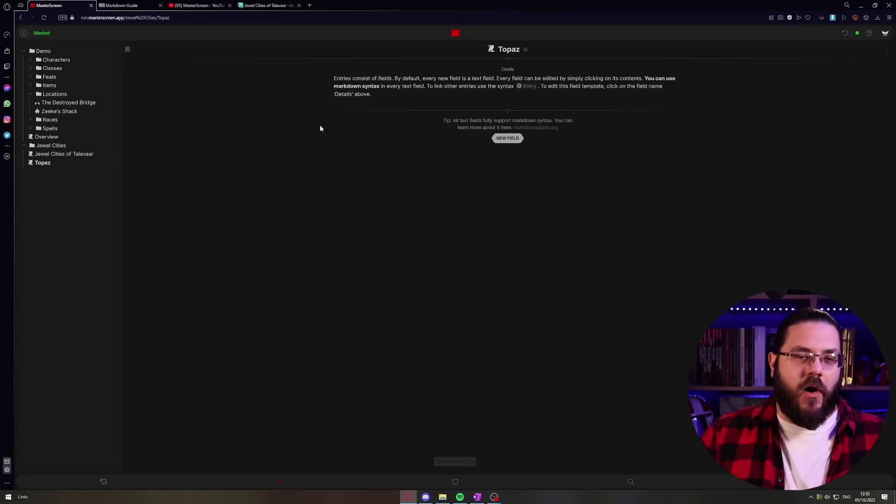
# Step: Return to the Jewel Cities of Talavaar entry and view its map at full page around the Topaz location, then collapse it
pyautogui.click(71, 154)
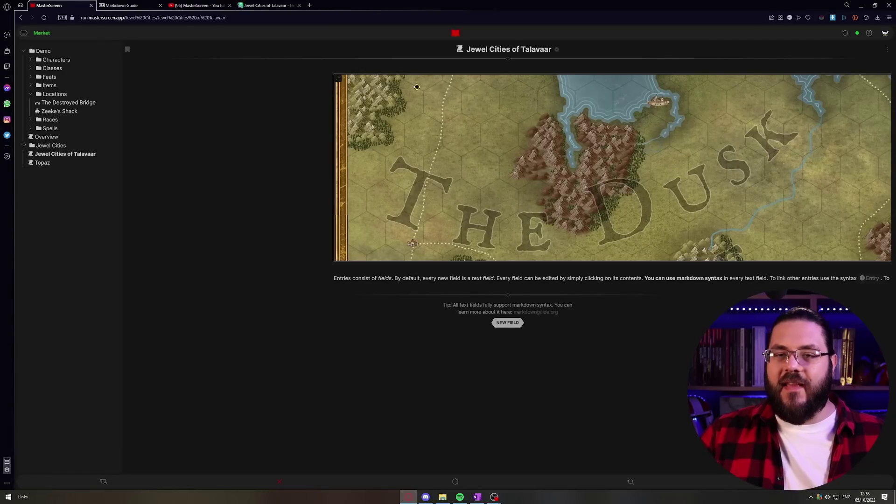
pyautogui.click(334, 78)
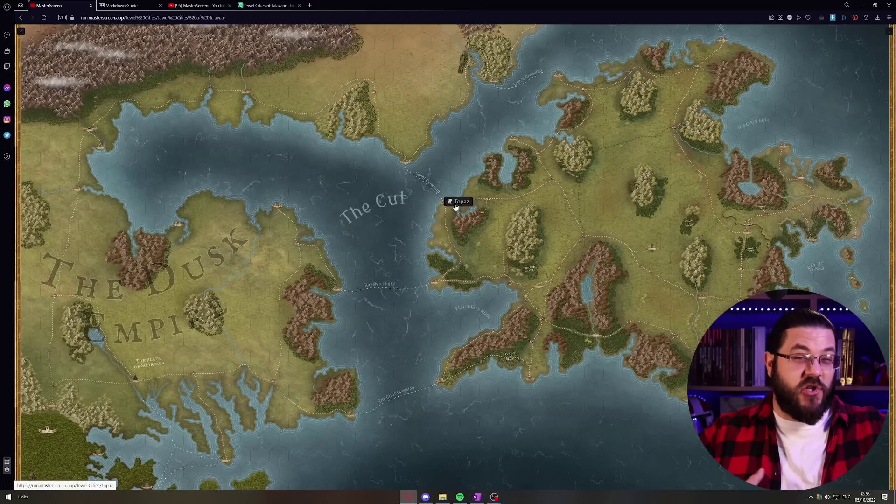
pyautogui.press('Escape')
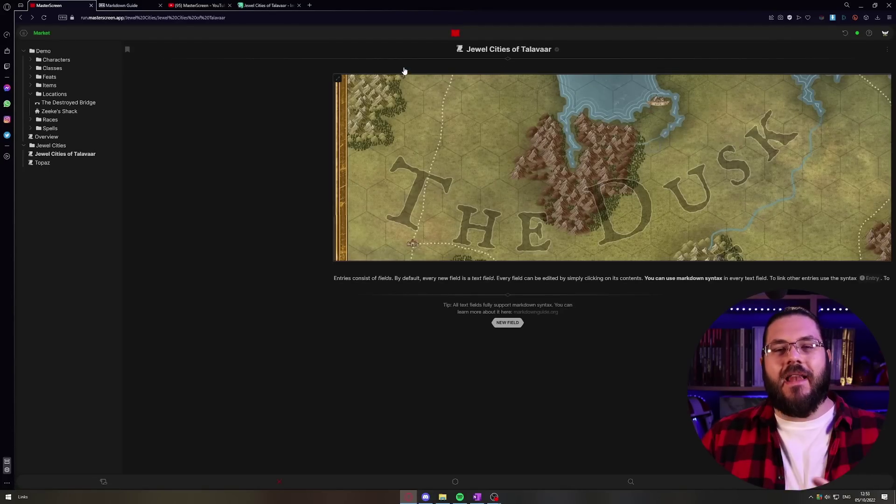
pyautogui.click(336, 78)
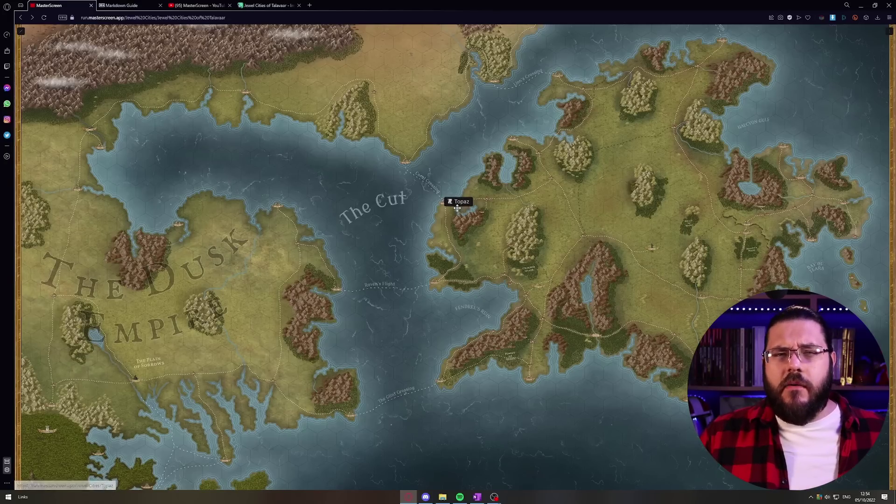
pyautogui.moveTo(536, 252); pyautogui.dragTo(556, 300)
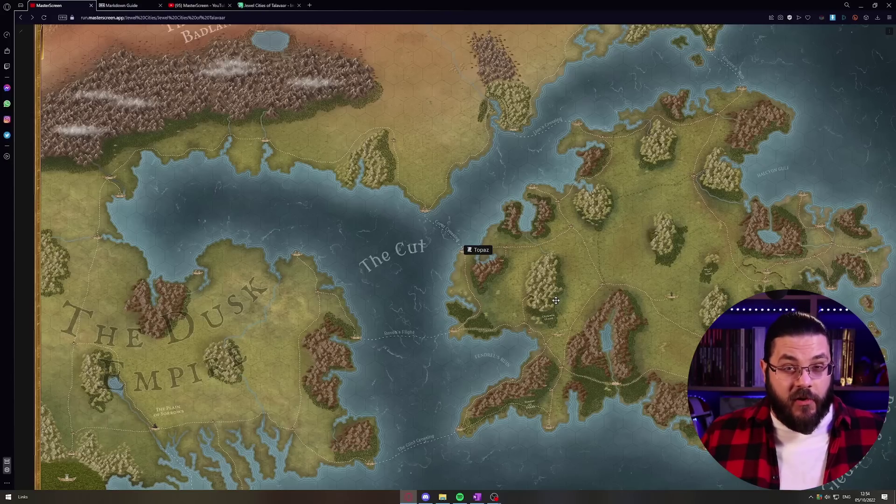
pyautogui.press('Escape')
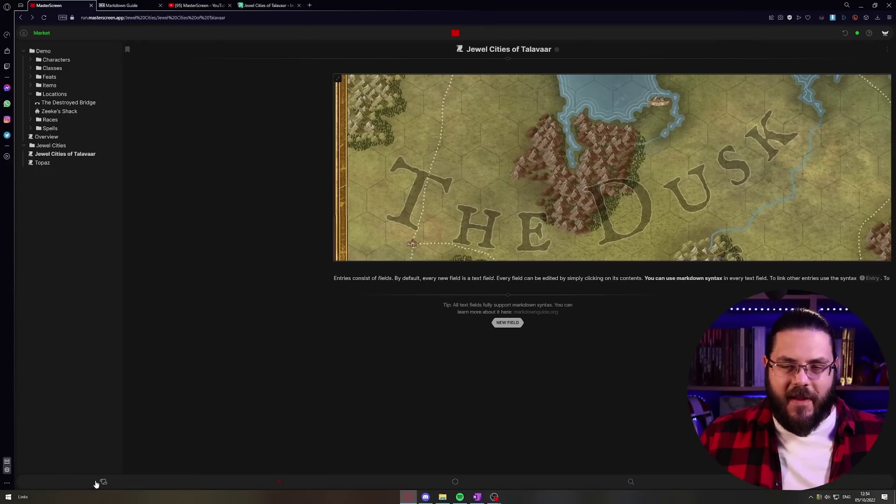
# Step: Create an entry from the New Template preset and name it Location Template
pyautogui.click(100, 481)
pyautogui.click(481, 262)
pyautogui.click(454, 293)
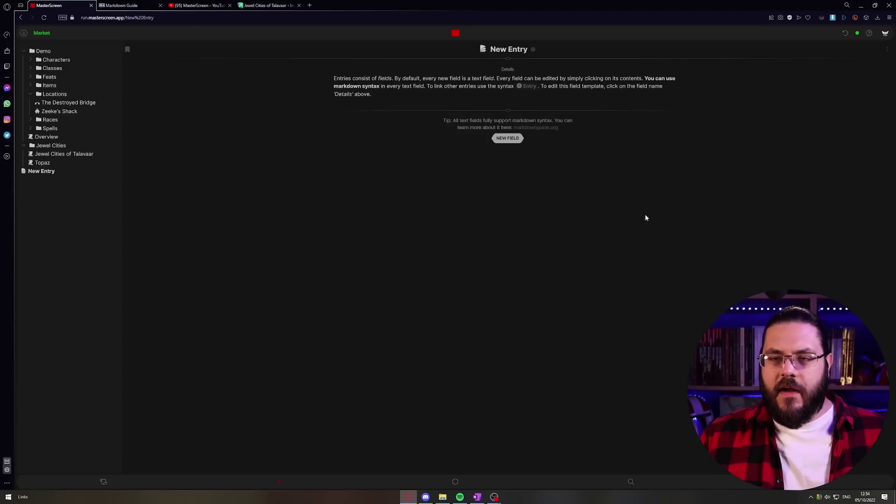
pyautogui.click(499, 49)
pyautogui.write('Lo')
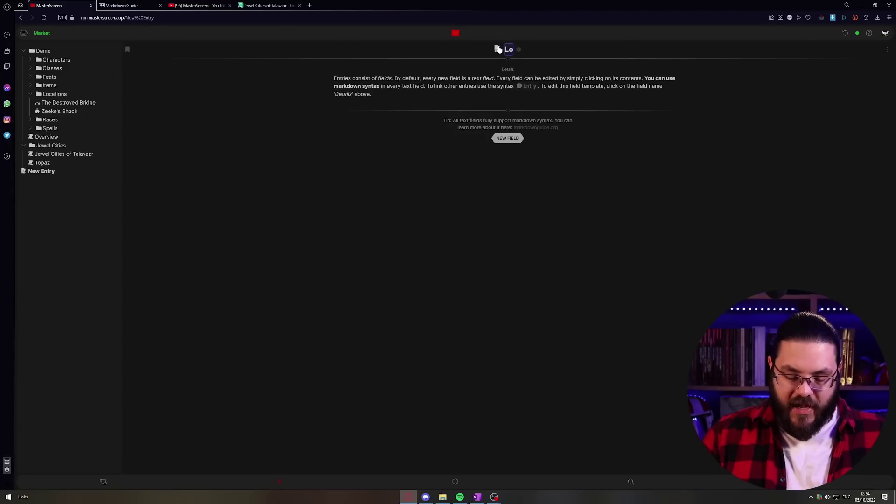
pyautogui.write('cation Template')
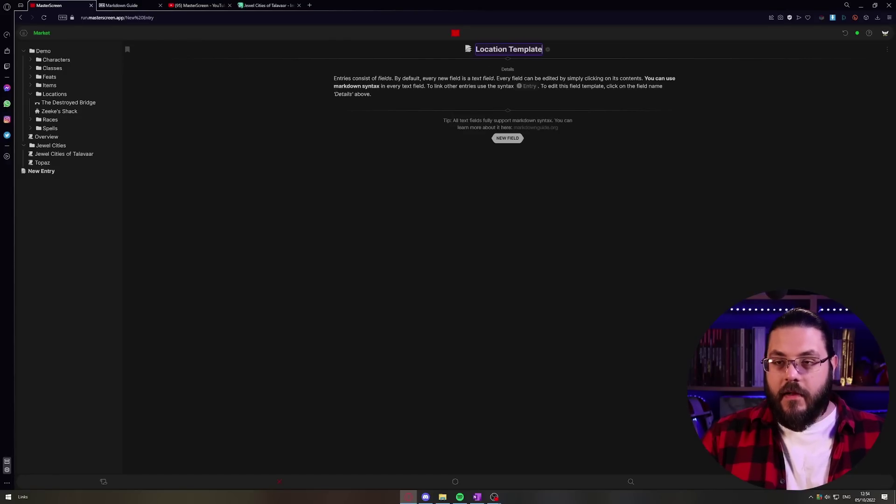
pyautogui.press('Return')
# Step: Change the type of the Location Template's Details field to table
pyautogui.click(487, 79)
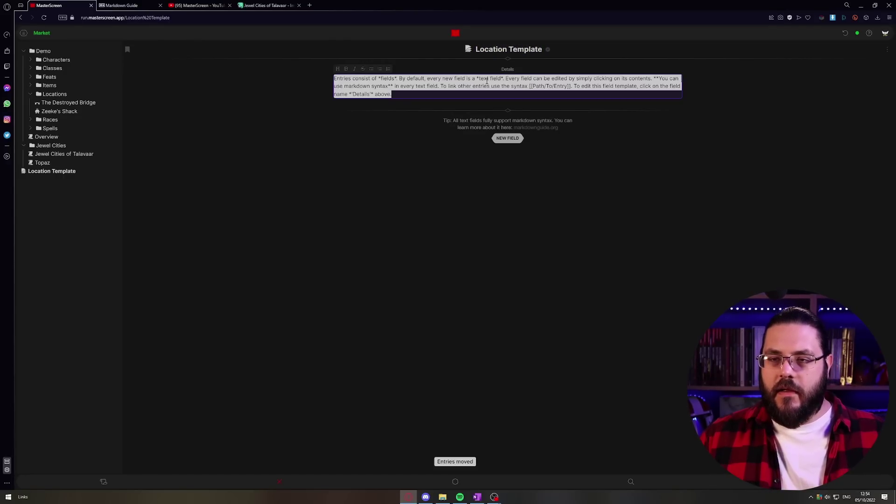
pyautogui.press('BackSpace')
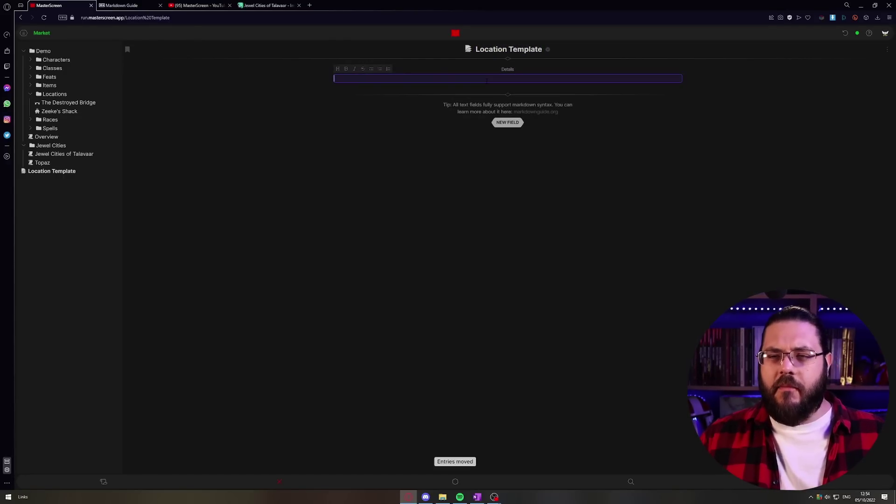
pyautogui.click(506, 68)
pyautogui.click(506, 73)
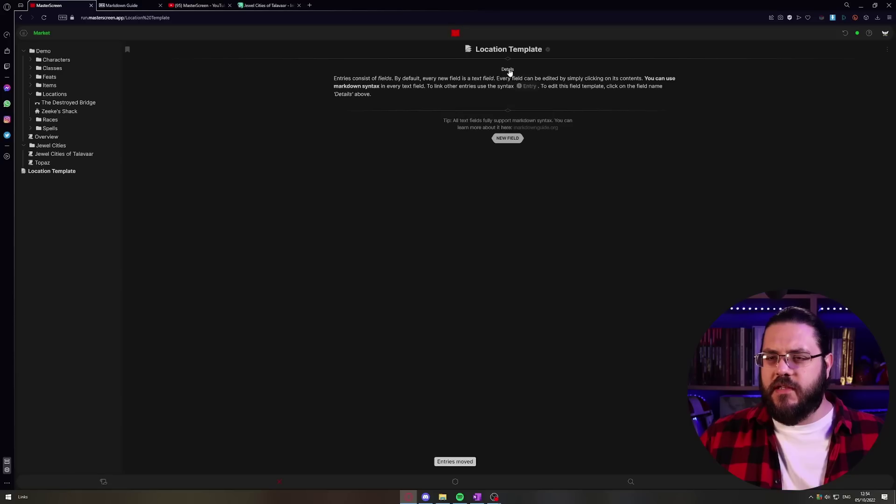
pyautogui.click(806, 77)
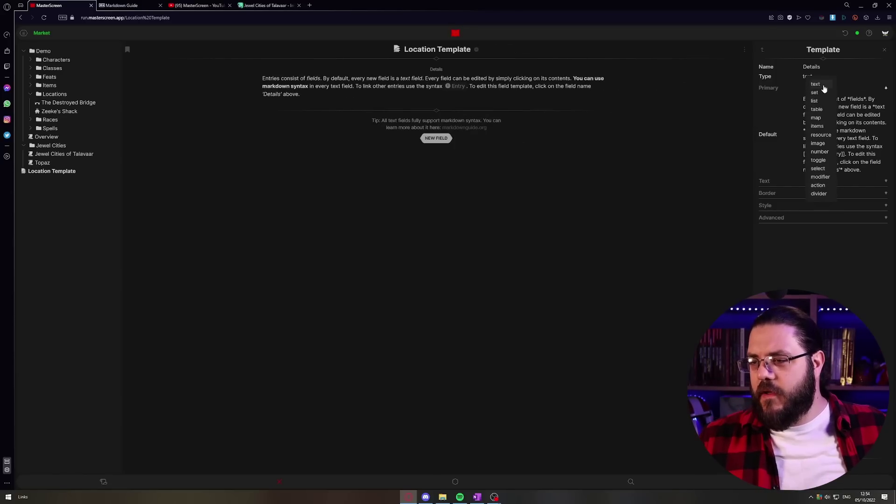
pyautogui.click(816, 109)
# Step: Enter 1 as the first header of the Details table, and add a second column with the header 2
pyautogui.click(437, 91)
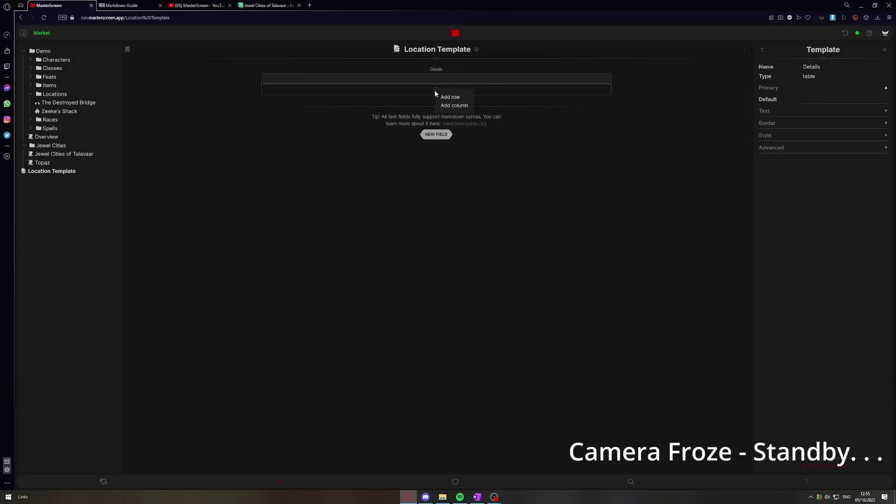
pyautogui.click(437, 90)
pyautogui.click(396, 77)
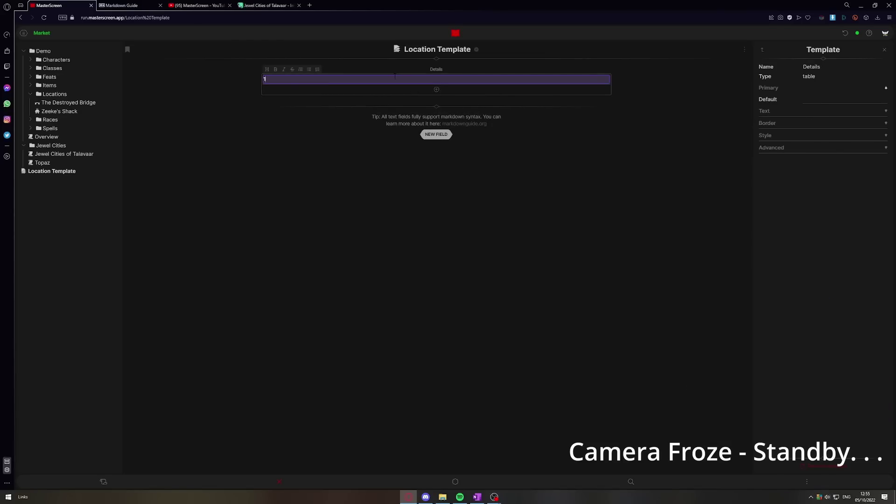
pyautogui.click(437, 89)
pyautogui.click(455, 103)
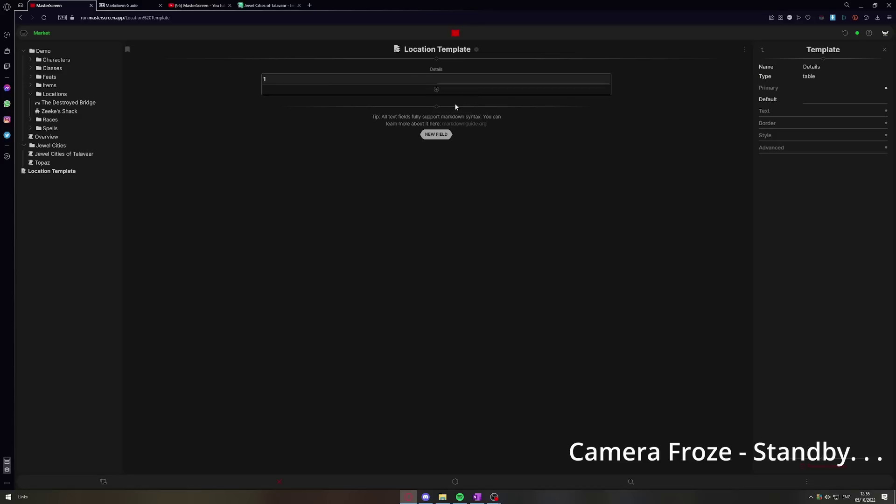
pyautogui.click(462, 80)
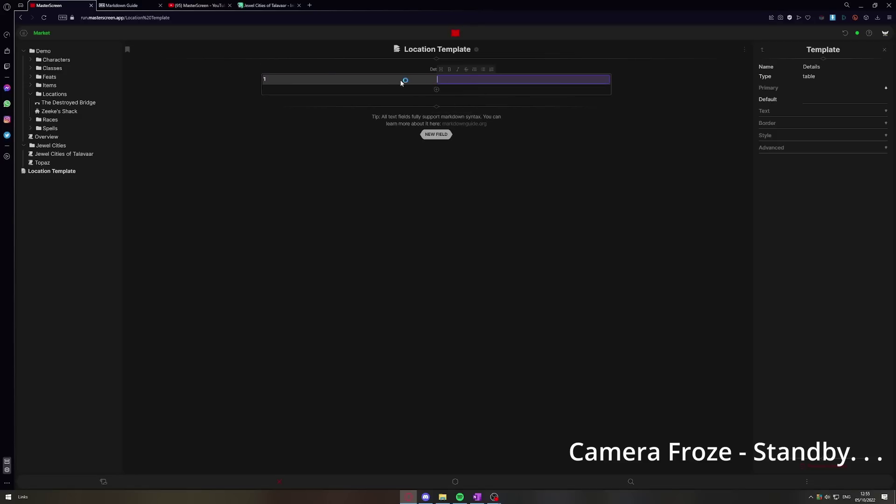
# Step: Add a third column to the Details table and enter 3 as its header
pyautogui.click(436, 90)
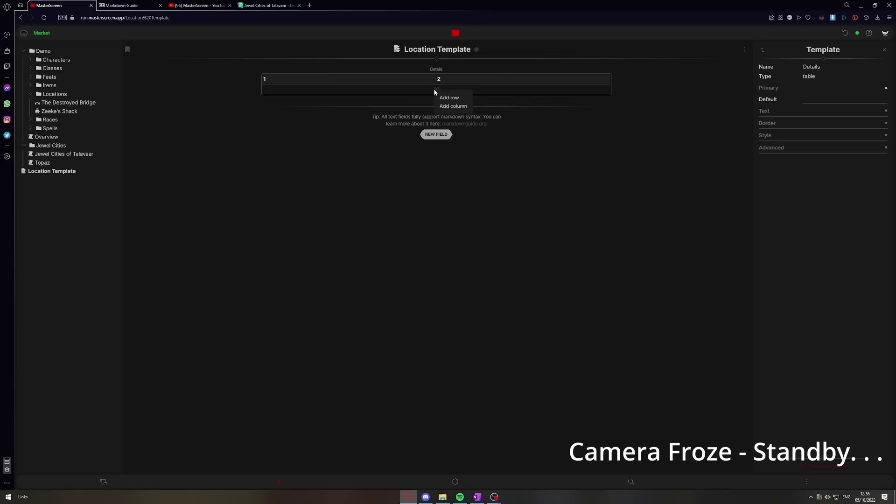
pyautogui.click(452, 105)
pyautogui.click(486, 80)
pyautogui.click(521, 79)
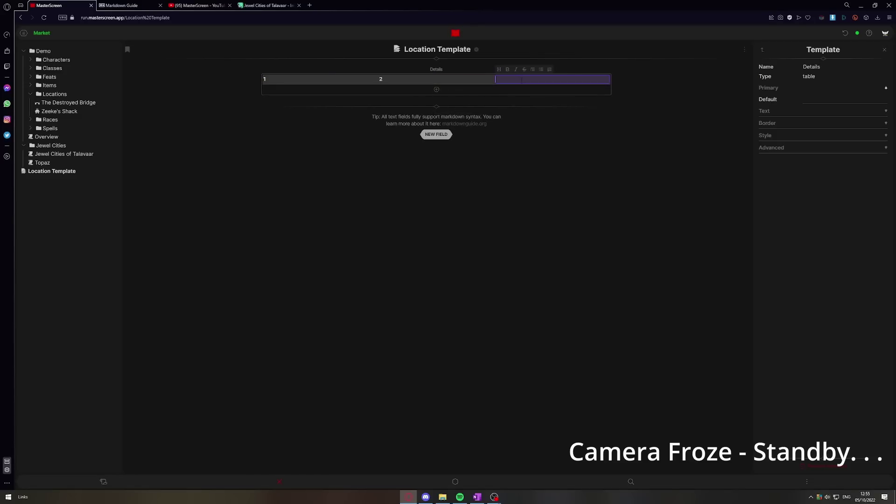
pyautogui.write('3')
pyautogui.click(437, 89)
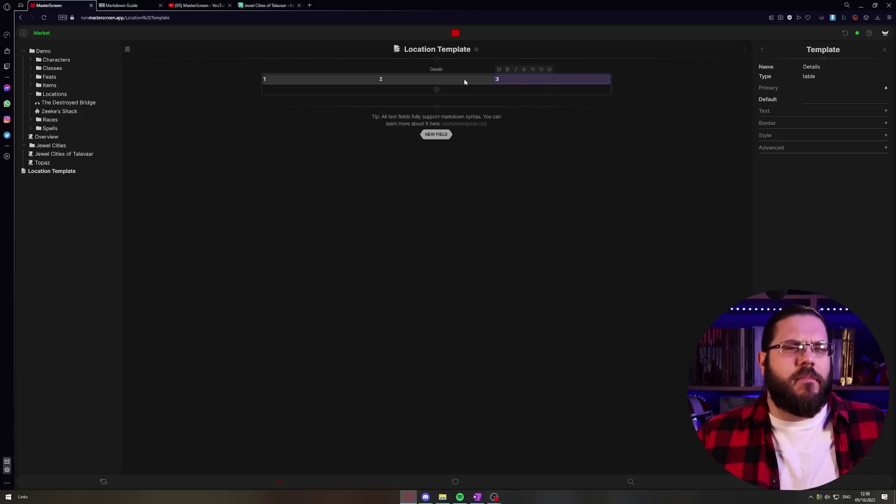
pyautogui.hotkey('ctrl', 'a')
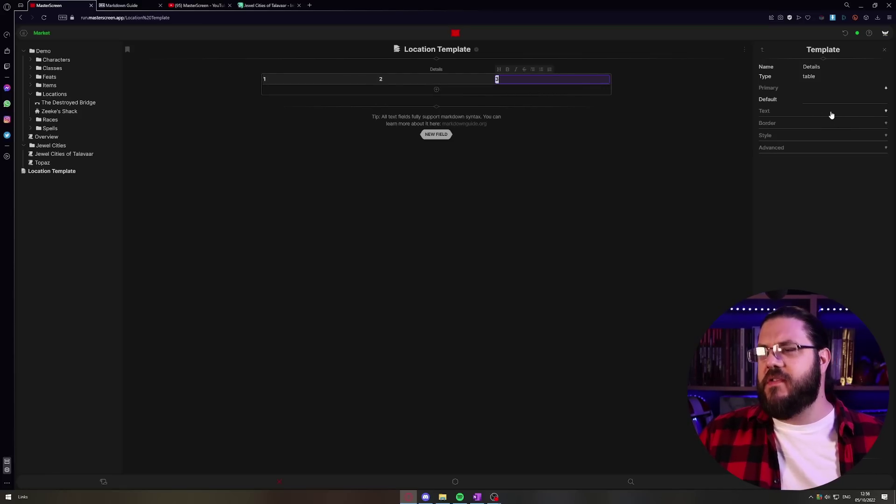
# Step: Set the Details table's text to size 1.5, center alignment and the red color #c73e3e
pyautogui.click(816, 112)
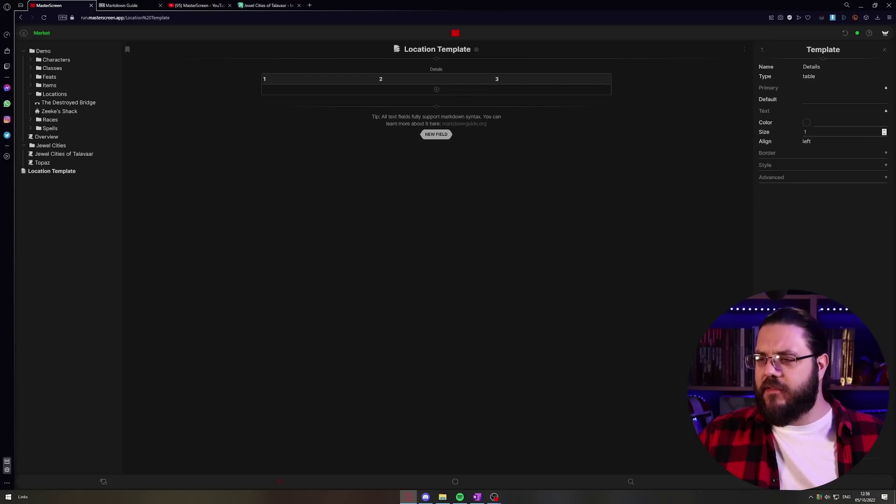
pyautogui.click(884, 131)
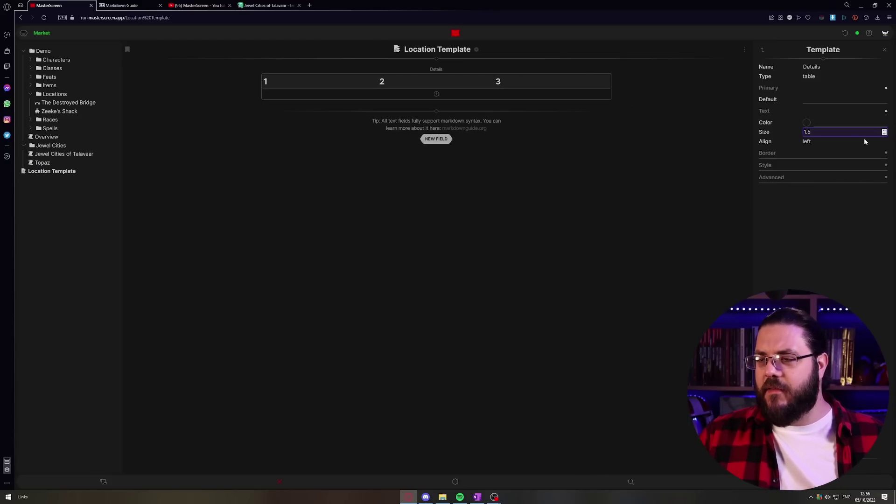
pyautogui.click(807, 142)
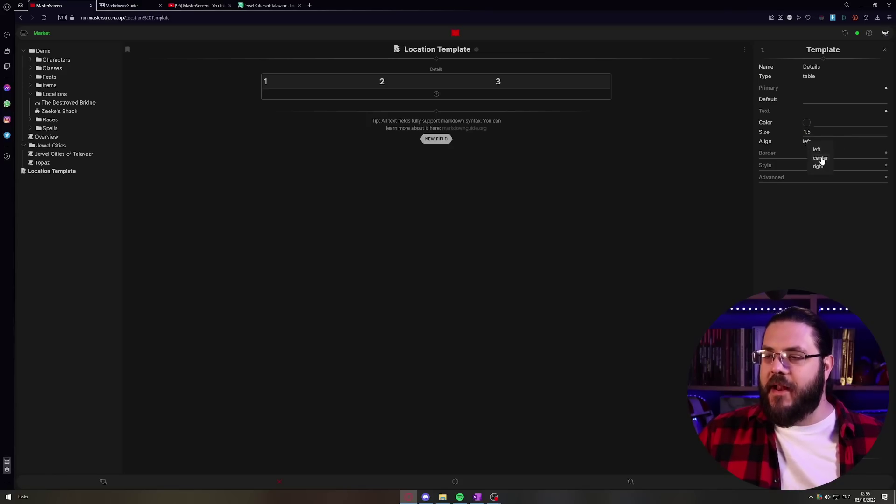
pyautogui.click(820, 159)
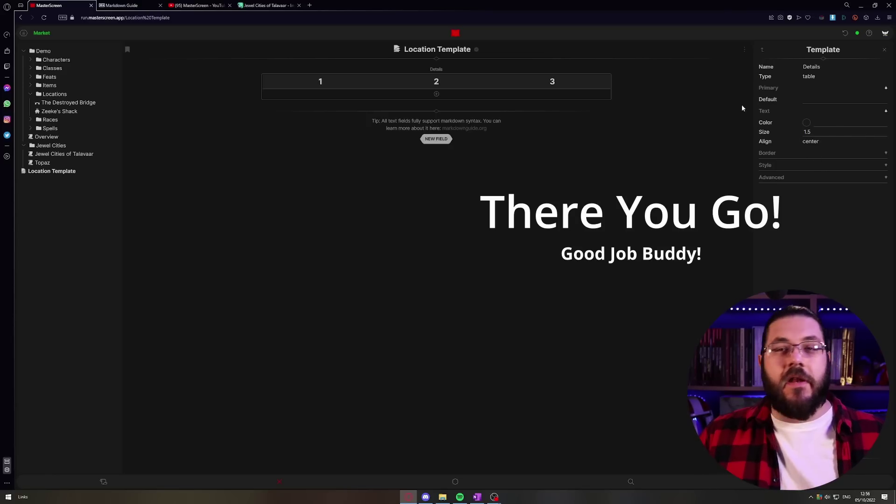
pyautogui.click(806, 123)
pyautogui.moveTo(821, 131)
pyautogui.mouseDown()
pyautogui.moveTo(819, 140)
pyautogui.moveTo(791, 135)
pyautogui.moveTo(815, 135)
pyautogui.mouseUp()
pyautogui.click(840, 173)
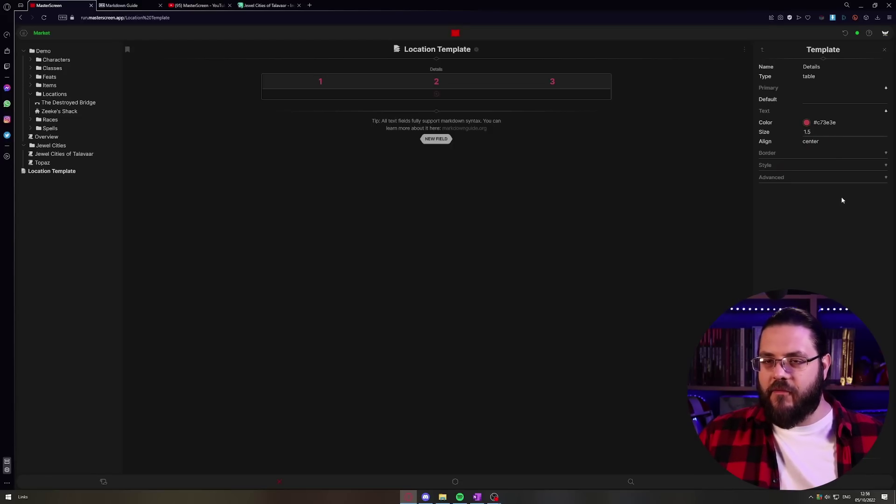
# Step: Set the Details table's border color to red #e14343
pyautogui.click(806, 154)
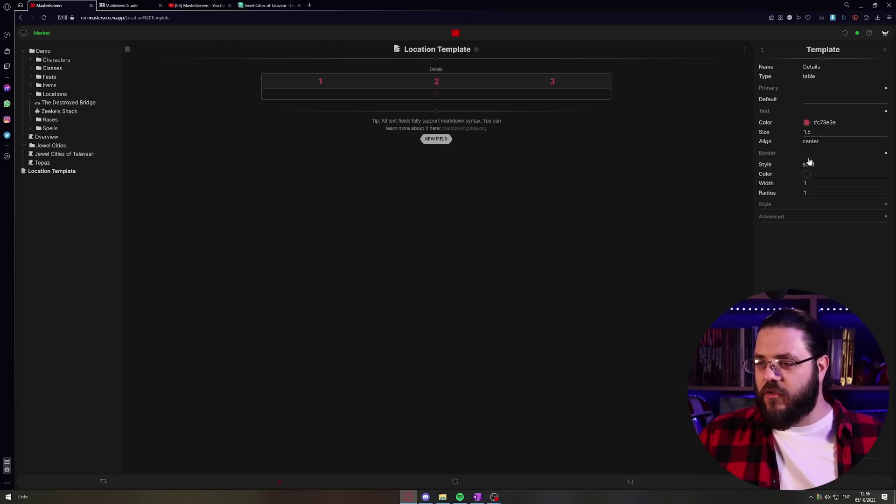
pyautogui.click(806, 174)
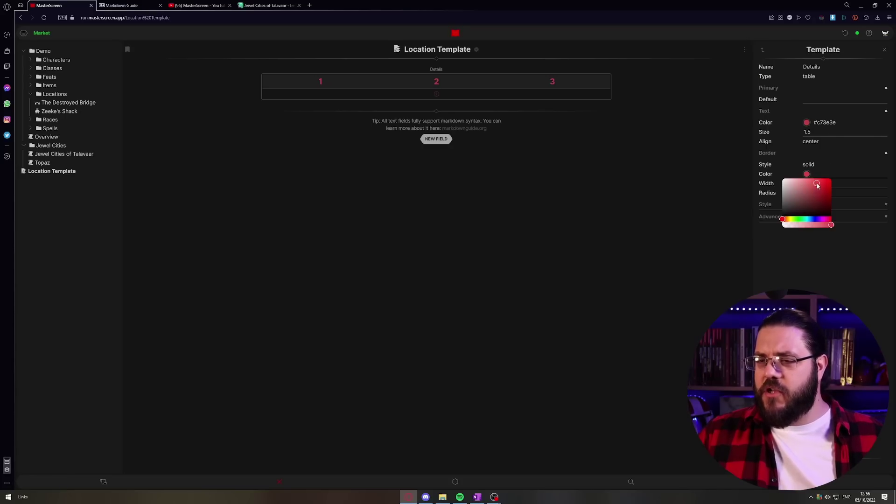
pyautogui.click(835, 253)
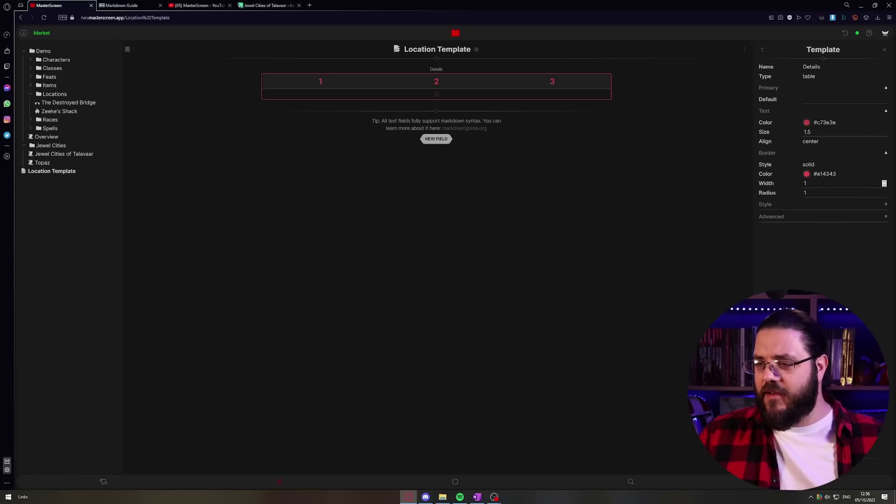
# Step: Try #876a6a as the Details table's fill, and change the fill to turquoise #56e1d8
pyautogui.click(833, 205)
pyautogui.click(806, 216)
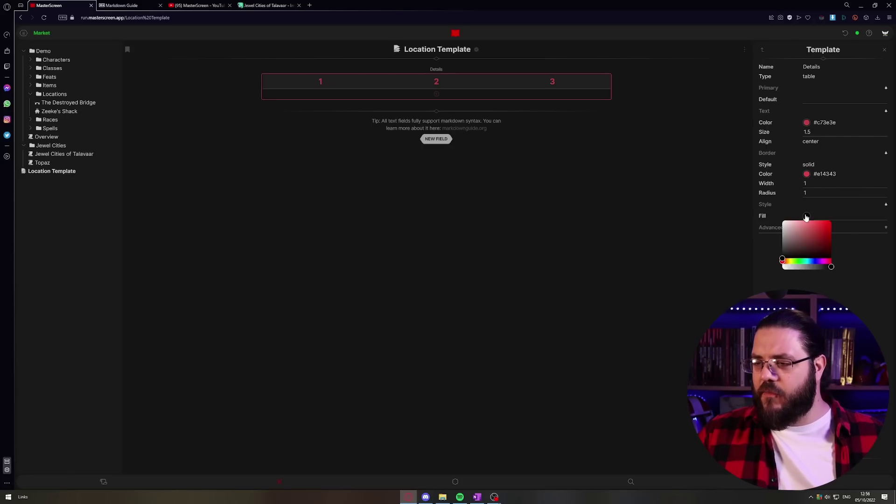
pyautogui.click(789, 238)
pyautogui.click(860, 265)
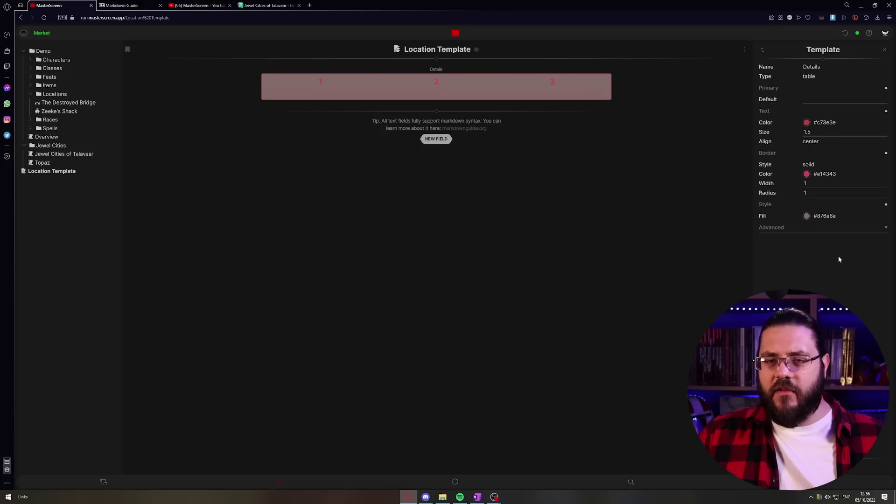
pyautogui.click(806, 217)
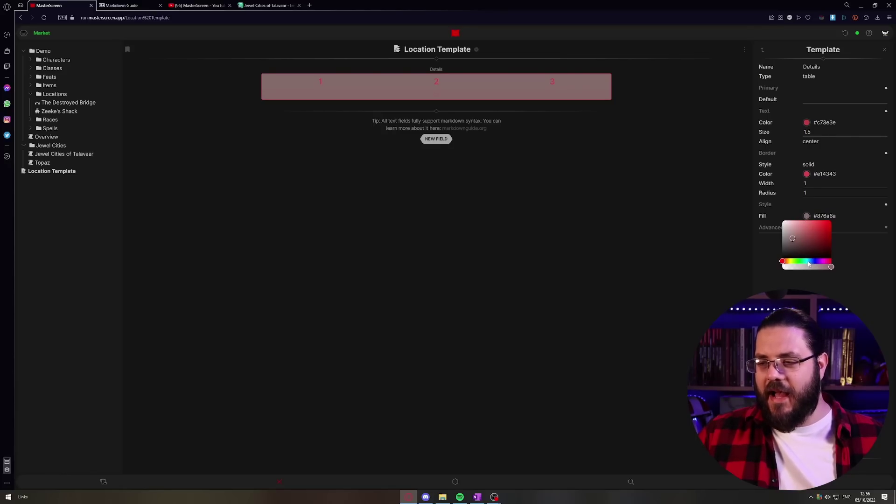
pyautogui.click(853, 246)
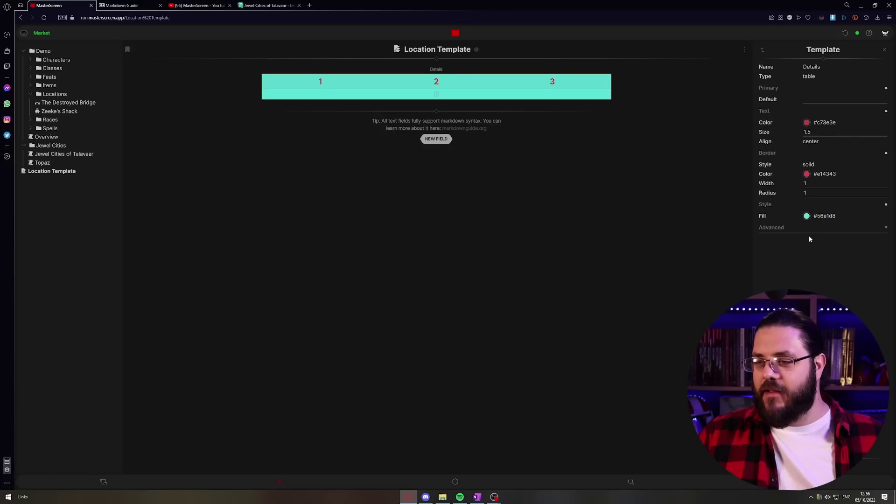
# Step: Try the Effects option of the Details field, and turn on Untitled to hide the field's title
pyautogui.click(782, 227)
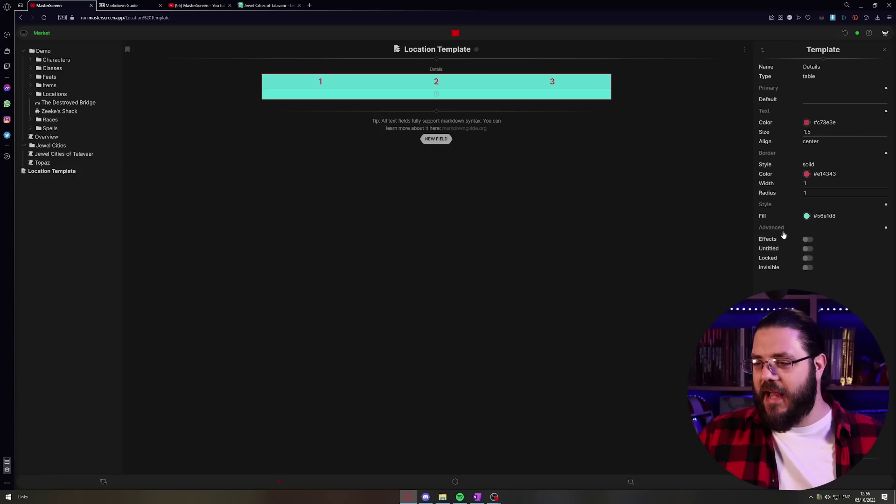
pyautogui.click(808, 239)
pyautogui.click(808, 240)
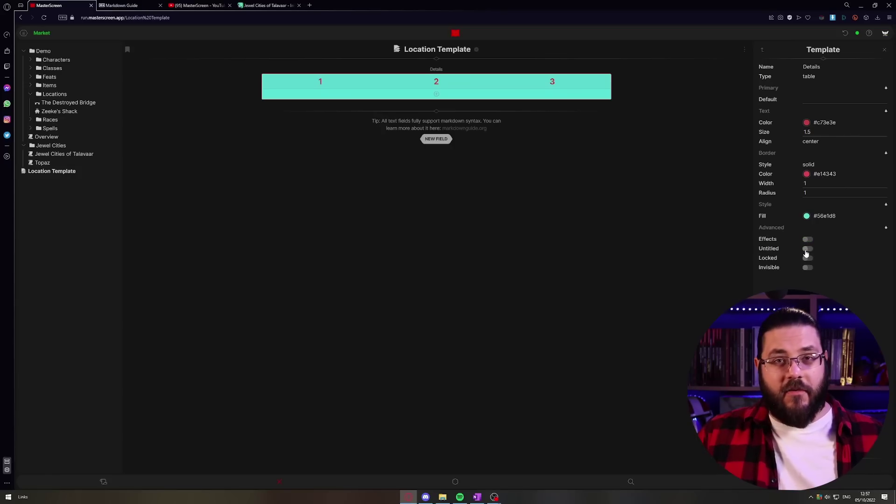
pyautogui.click(807, 250)
pyautogui.click(809, 251)
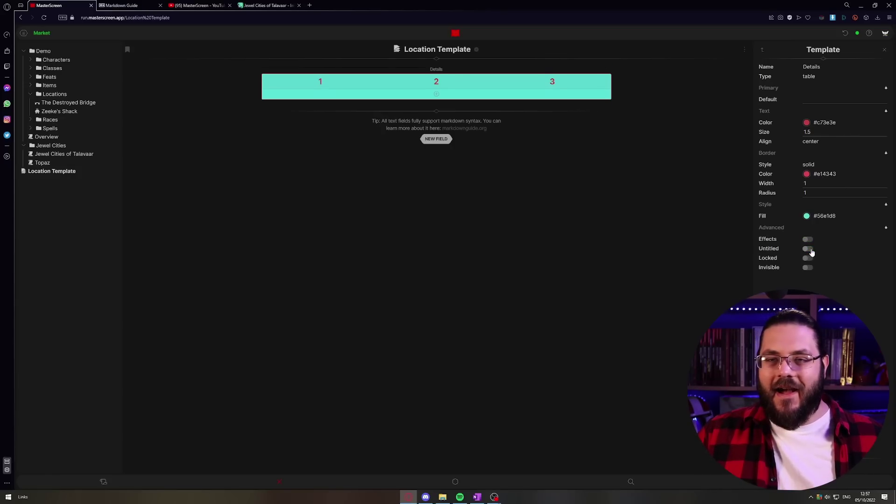
pyautogui.click(810, 251)
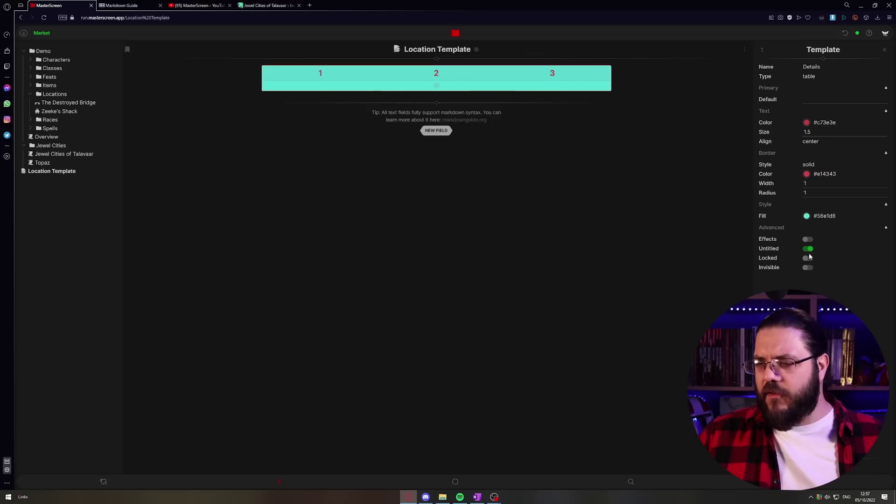
# Step: Test the Invisible option on the Details field, turn it back off, and close the field's template settings
pyautogui.click(808, 268)
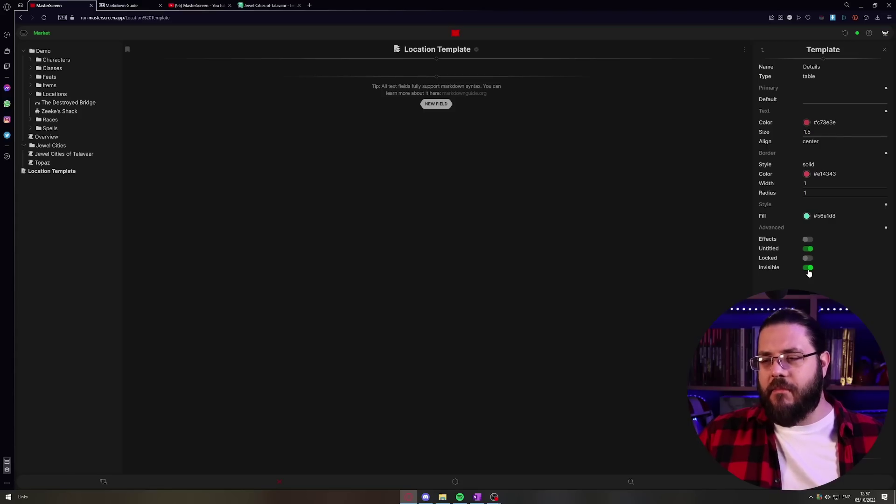
pyautogui.click(808, 269)
pyautogui.click(808, 268)
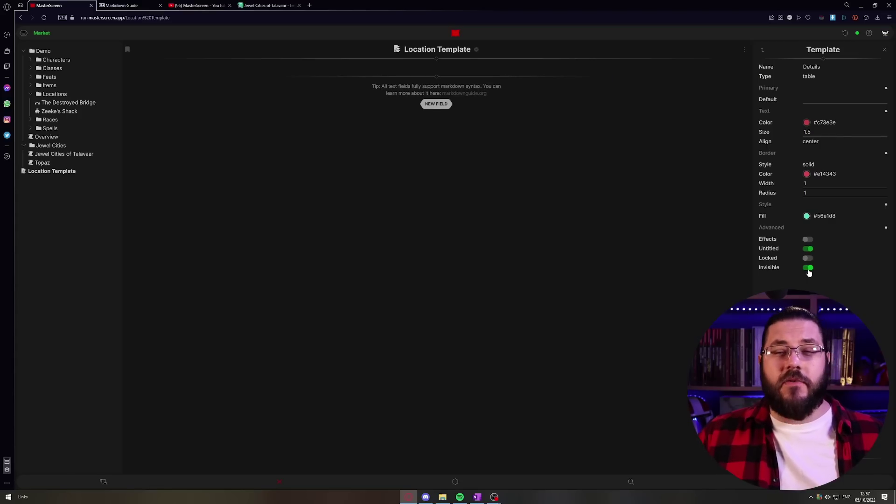
pyautogui.click(808, 268)
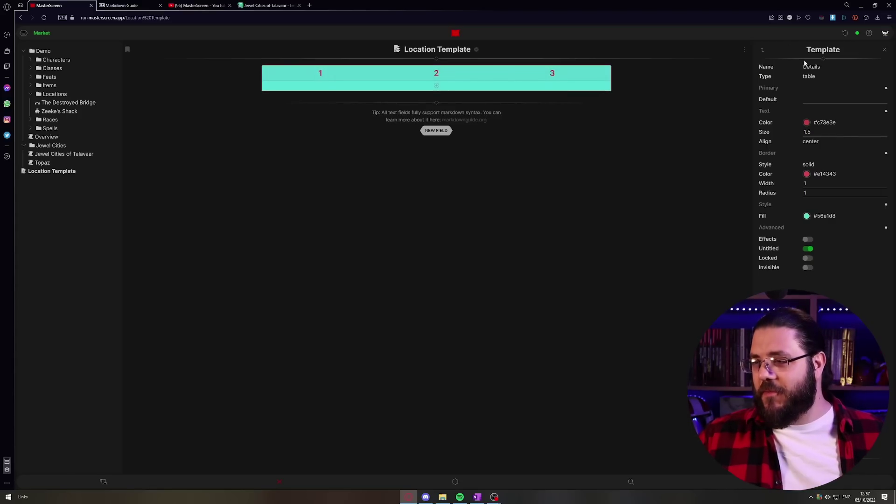
pyautogui.press('Escape')
# Step: Create a new entry from the personal Location Template, keeping the default name New Entry
pyautogui.click(103, 481)
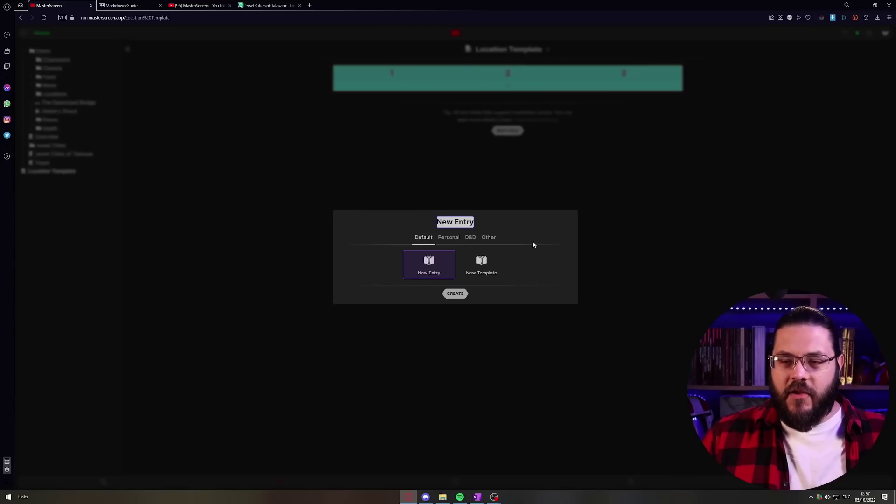
pyautogui.click(448, 238)
pyautogui.click(461, 264)
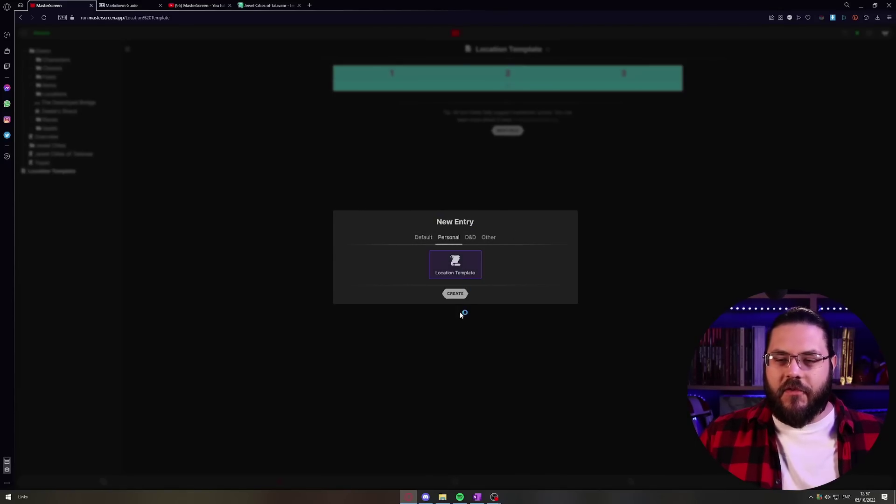
pyautogui.click(455, 294)
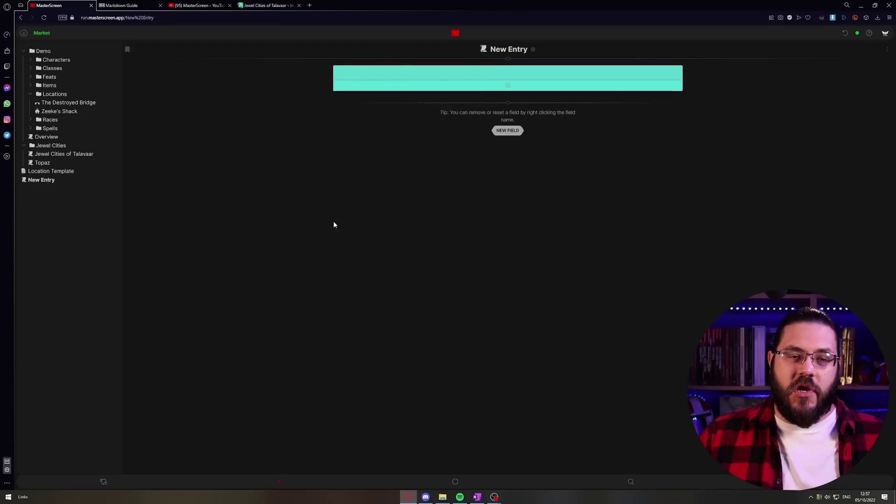
# Step: Compare the Location Template with the New Entry made from it by switching between the two
pyautogui.click(41, 172)
pyautogui.click(40, 180)
pyautogui.click(41, 173)
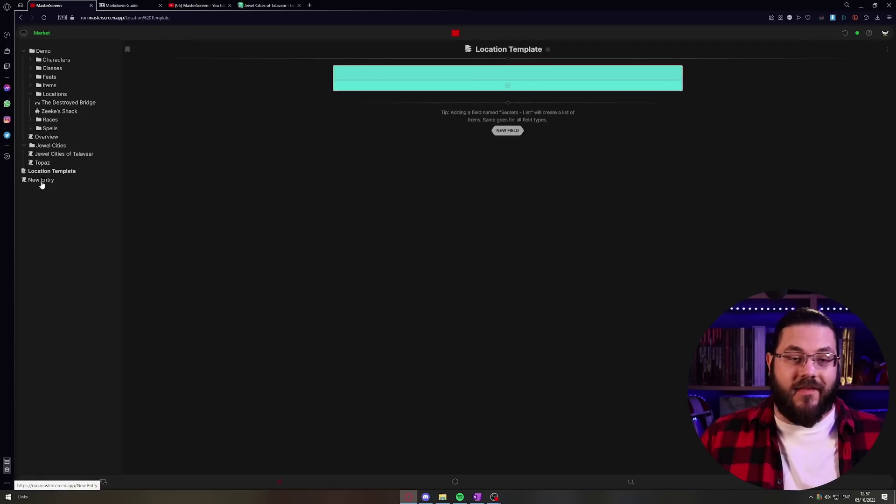
pyautogui.click(40, 181)
pyautogui.tripleClick(515, 49)
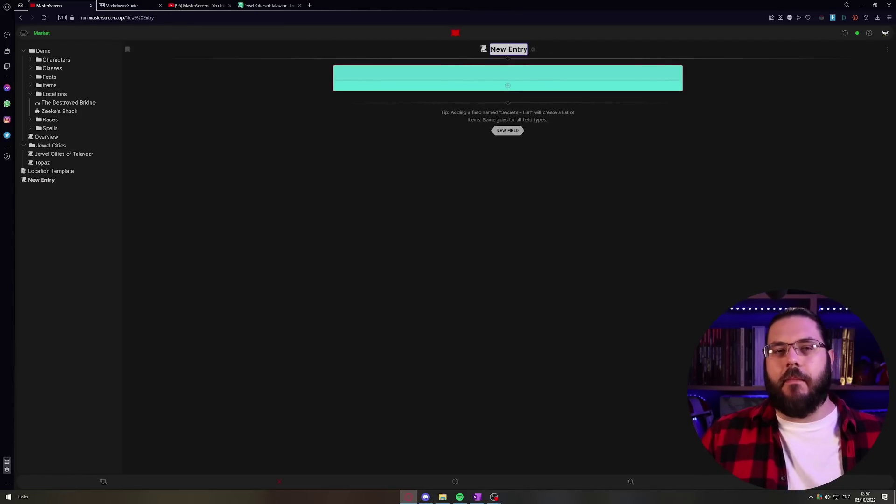
# Step: Delete both the New Entry and the Location Template from the entry list
pyautogui.rightClick(44, 181)
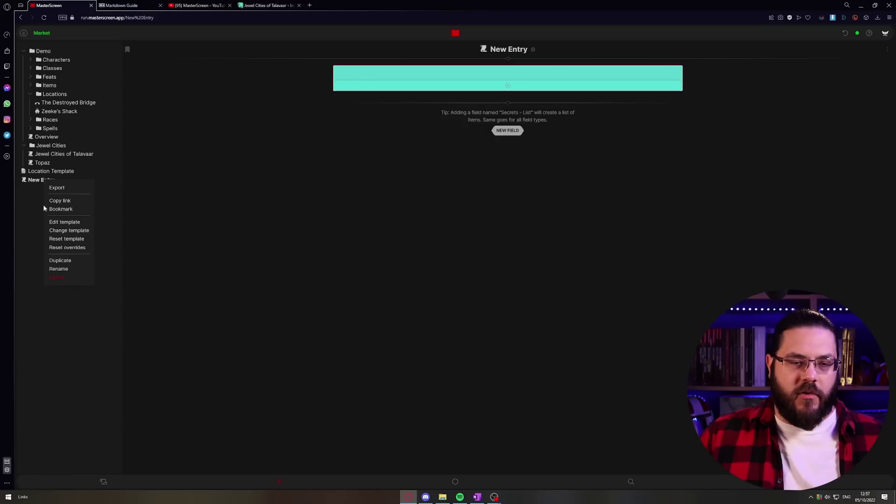
pyautogui.click(56, 277)
pyautogui.rightClick(48, 171)
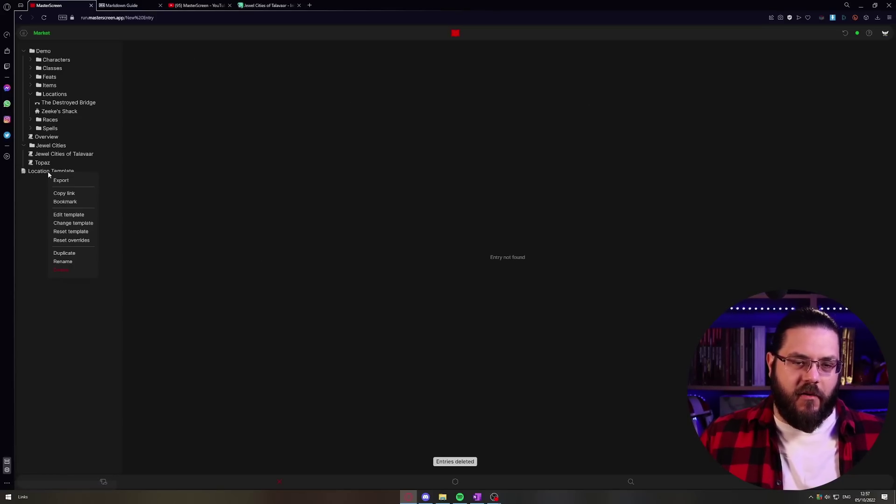
pyautogui.click(62, 270)
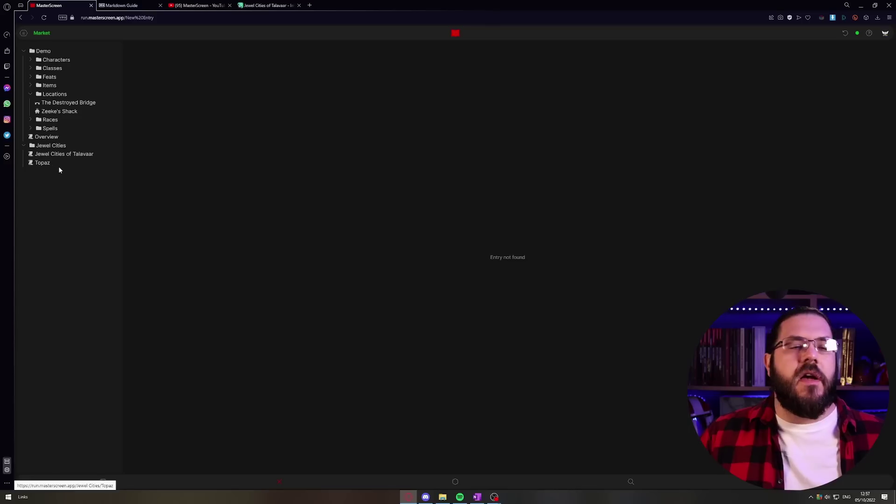
# Step: Copy the Topaz entry's link and test the existing Topaz pin on the full-size Jewel Cities of Talavaar map
pyautogui.rightClick(43, 165)
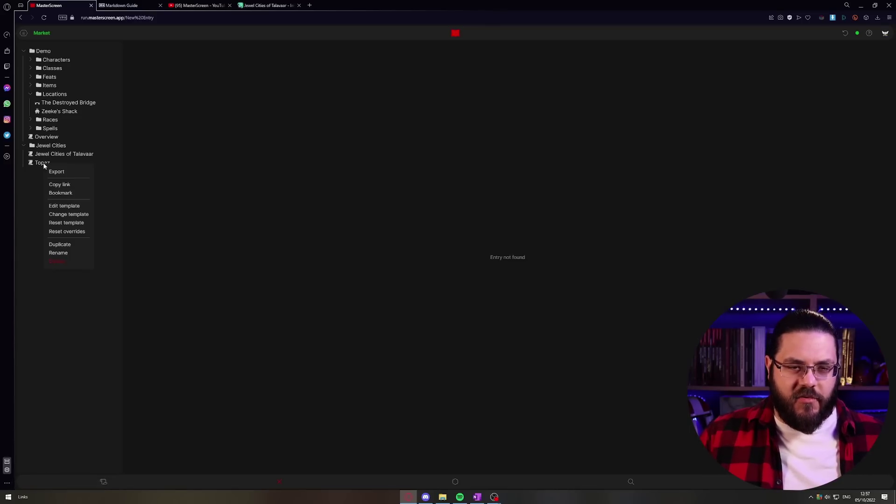
pyautogui.click(71, 186)
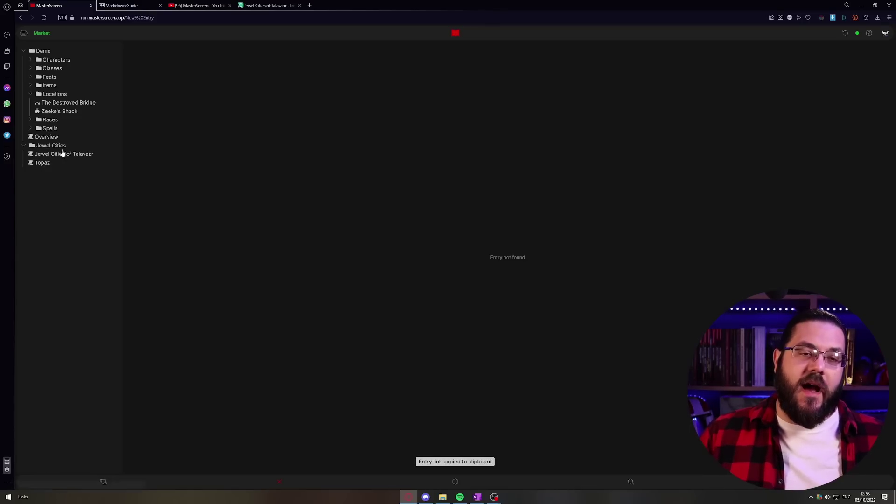
pyautogui.click(62, 154)
pyautogui.click(339, 81)
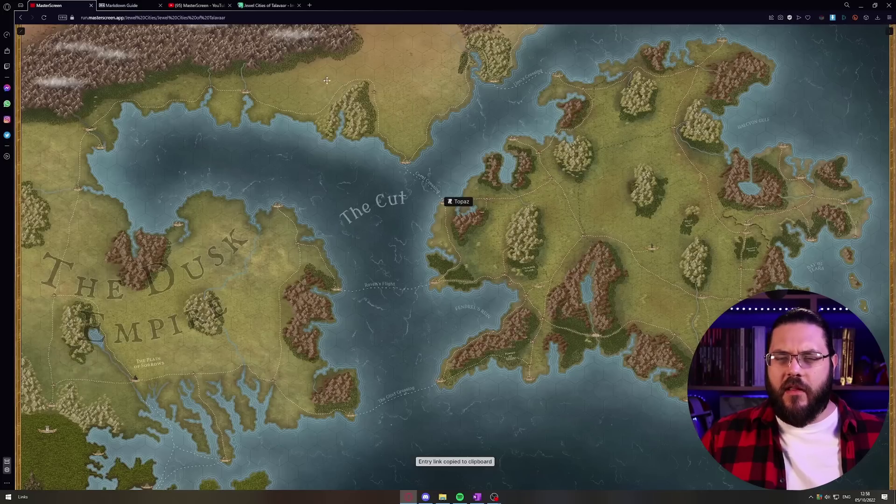
pyautogui.click(461, 203)
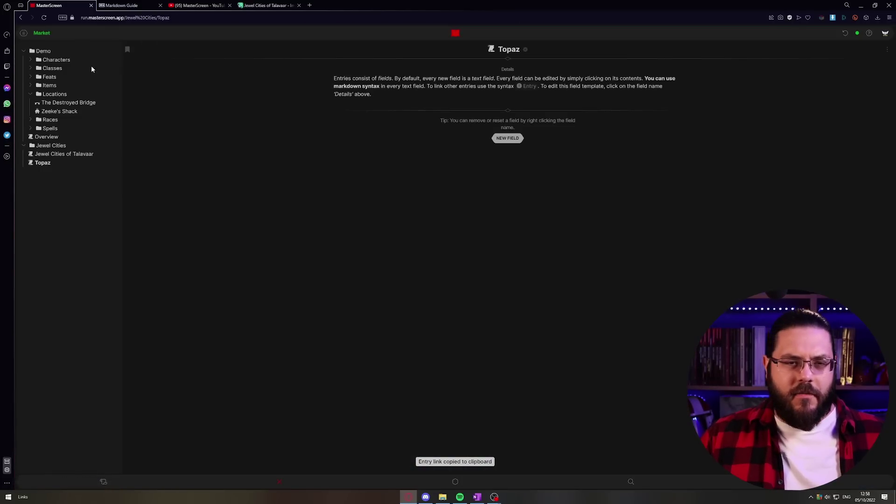
# Step: Return to the full-size Jewel Cities of Talavaar map and delete its Topaz pin
pyautogui.click(41, 154)
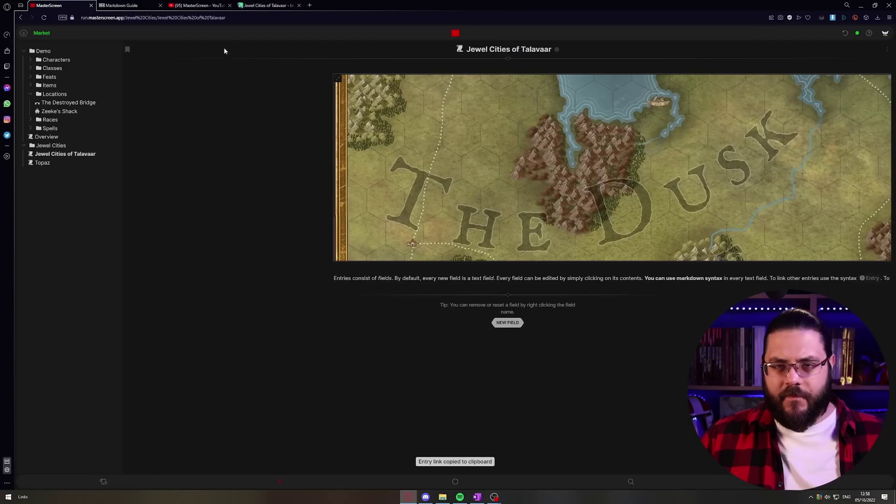
pyautogui.click(335, 77)
pyautogui.rightClick(461, 202)
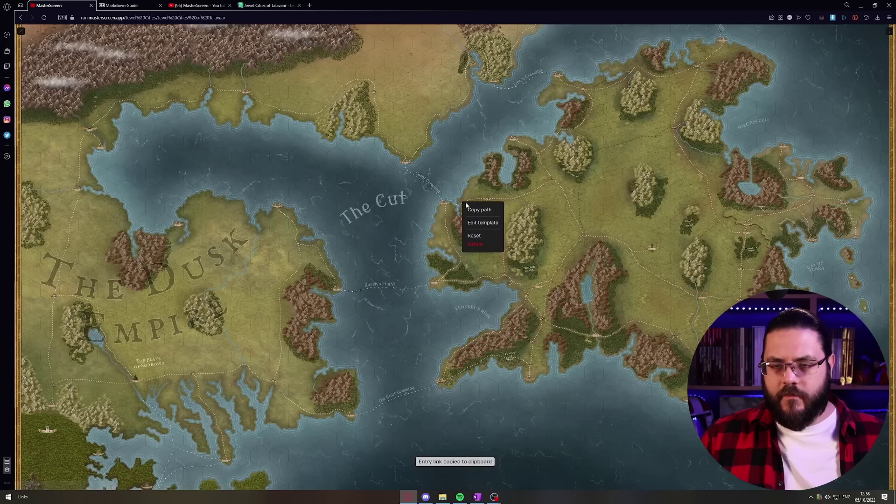
pyautogui.click(475, 244)
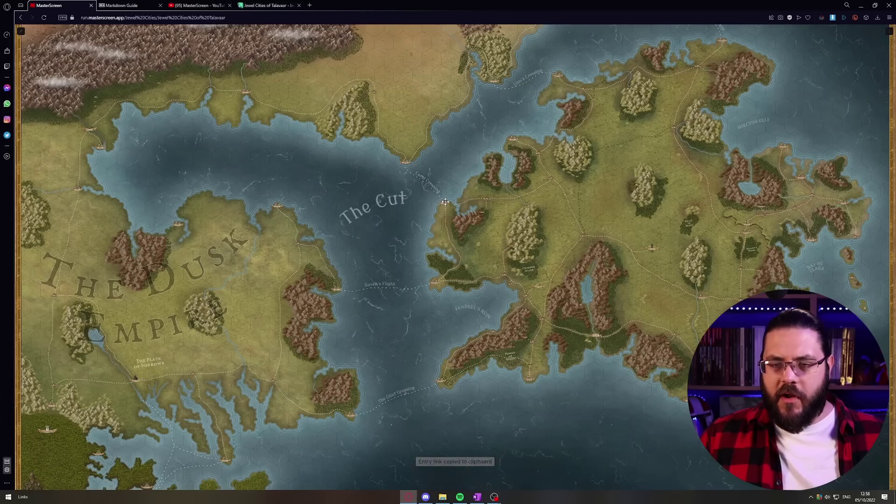
# Step: Place a location pin at the same coastal city and link it to Topaz with [[Jewel Cities/Topaz]]
pyautogui.click(460, 201)
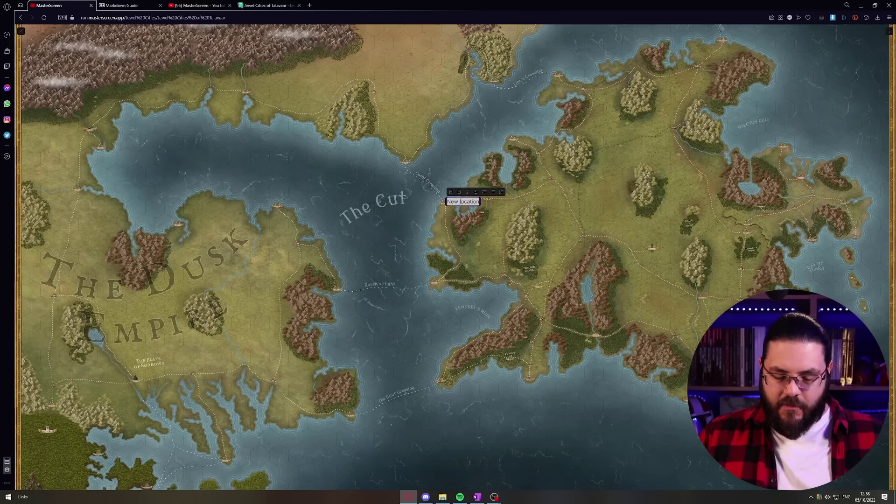
pyautogui.hotkey('ctrl', 'a')
pyautogui.hotkey('ctrl', 'v')
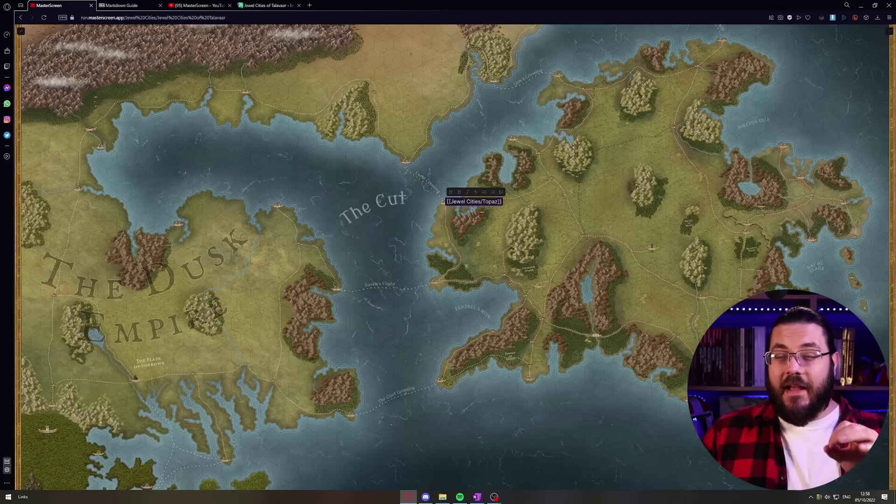
pyautogui.press('Return')
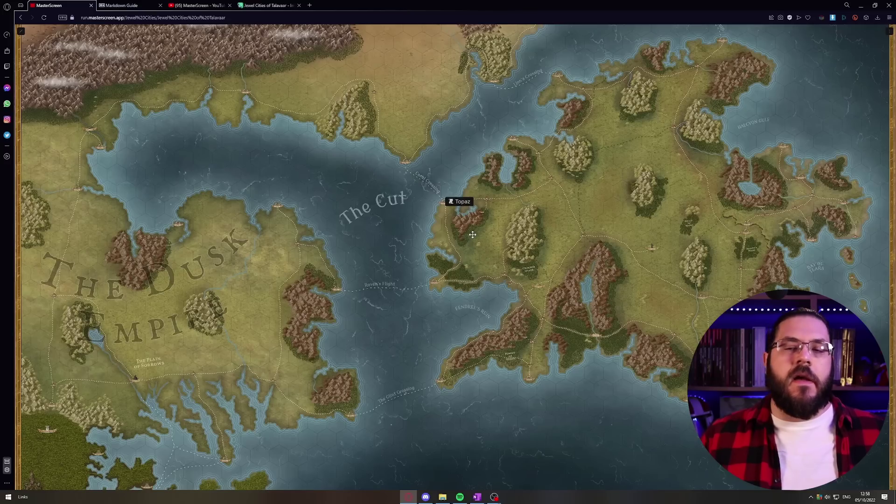
# Step: Add another location pin at the coastal city south of Topaz, clear its label text, and open the pin's options
pyautogui.click(435, 282)
pyautogui.click(451, 281)
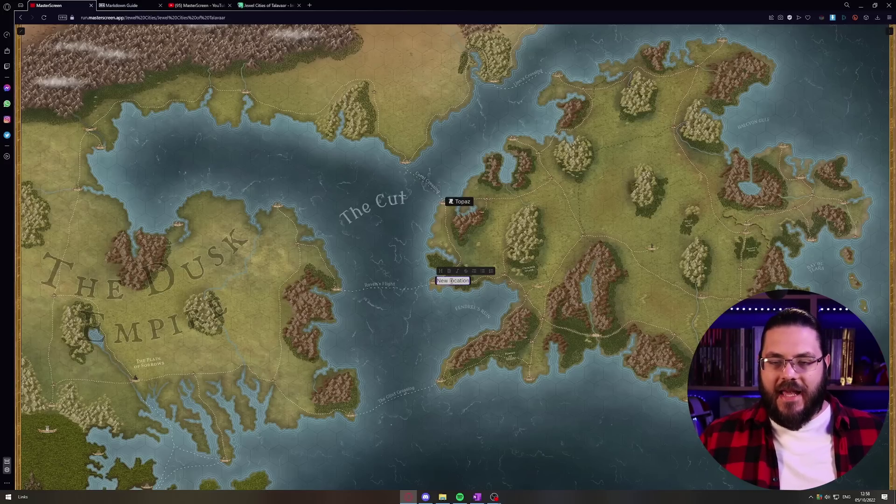
pyautogui.press('BackSpace')
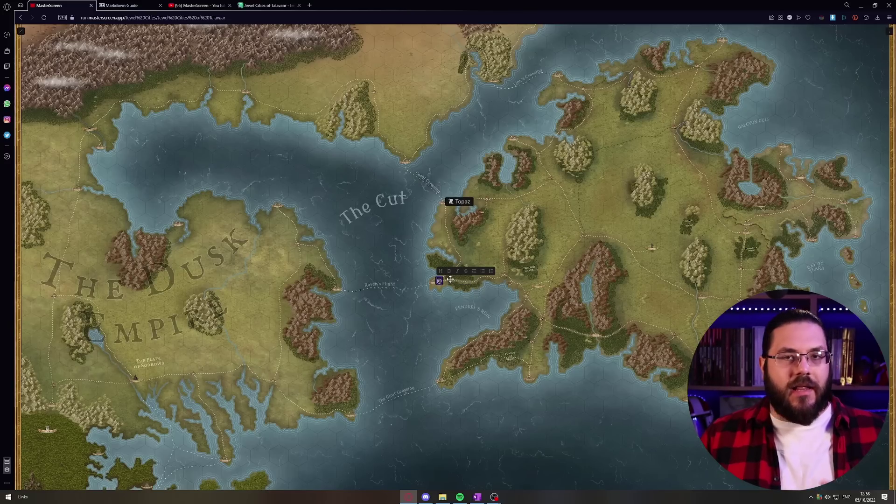
pyautogui.click(454, 286)
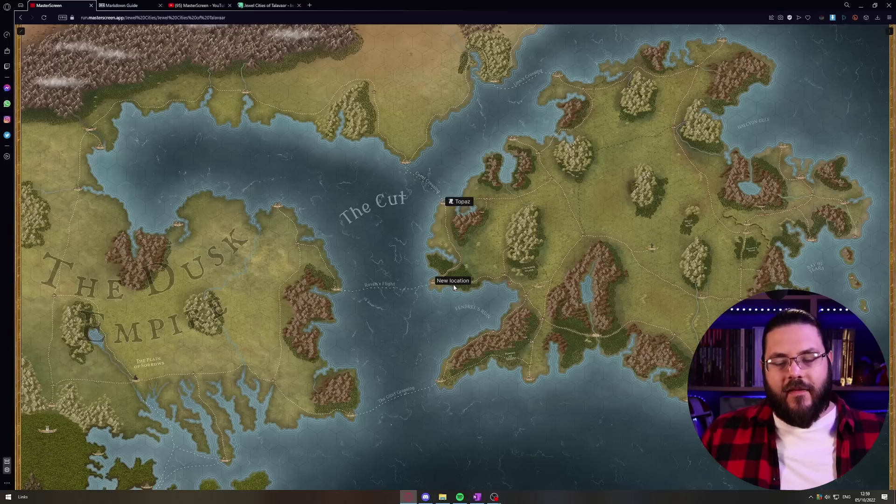
pyautogui.rightClick(453, 285)
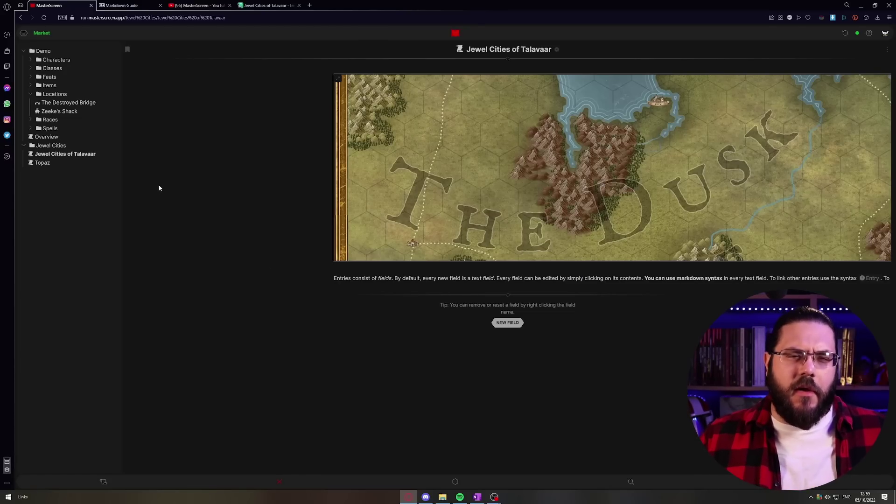
# Step: Expand the Demo Characters folder and examine the Omm and Orinn character sheets
pyautogui.click(31, 61)
pyautogui.click(47, 70)
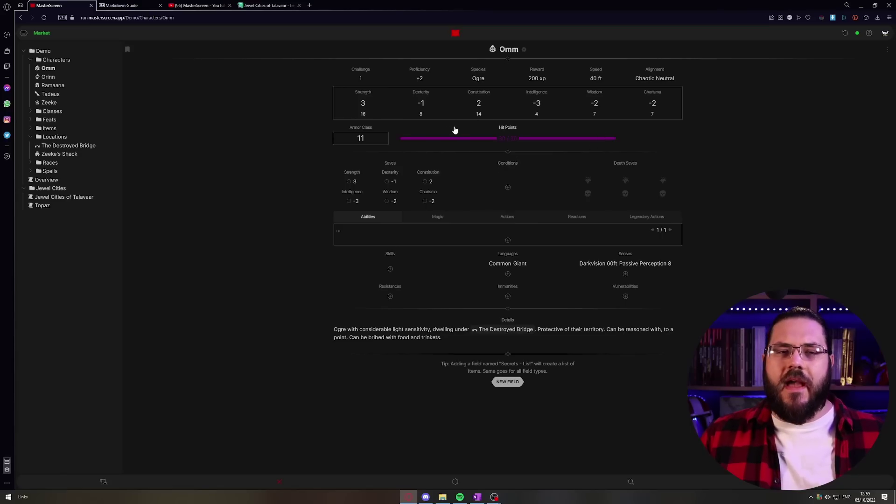
pyautogui.click(85, 78)
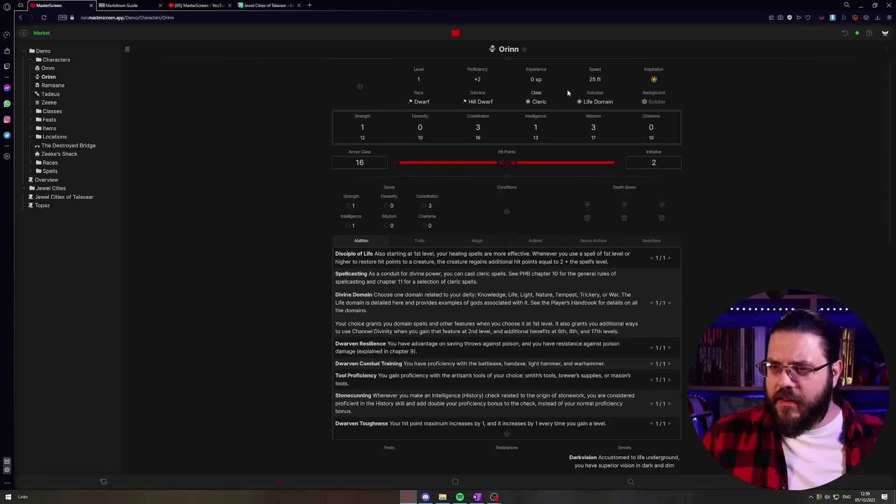
# Step: Toggle Orinn's Inspiration off and back on, and open the Background and Subclass entry searches without choosing anything
pyautogui.click(653, 79)
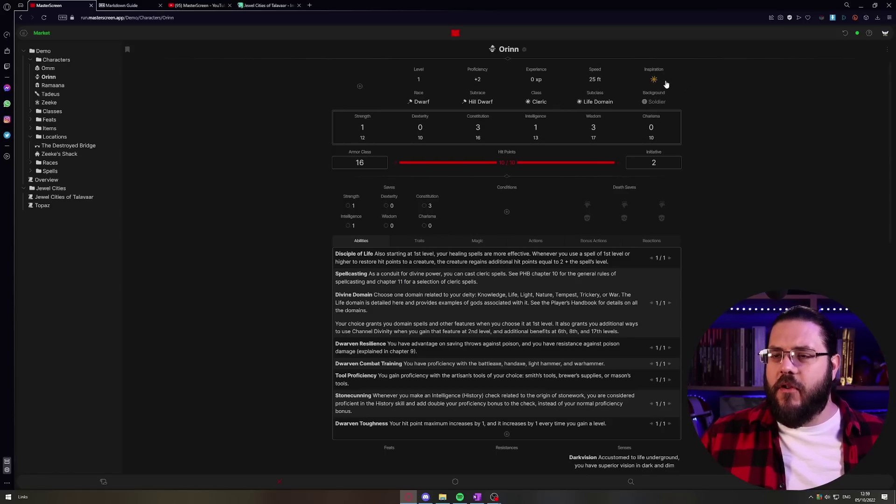
pyautogui.click(654, 80)
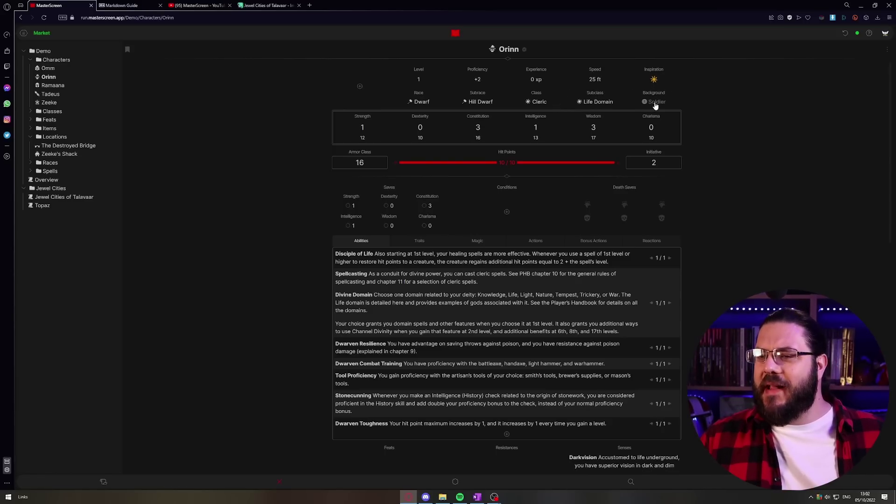
pyautogui.click(654, 102)
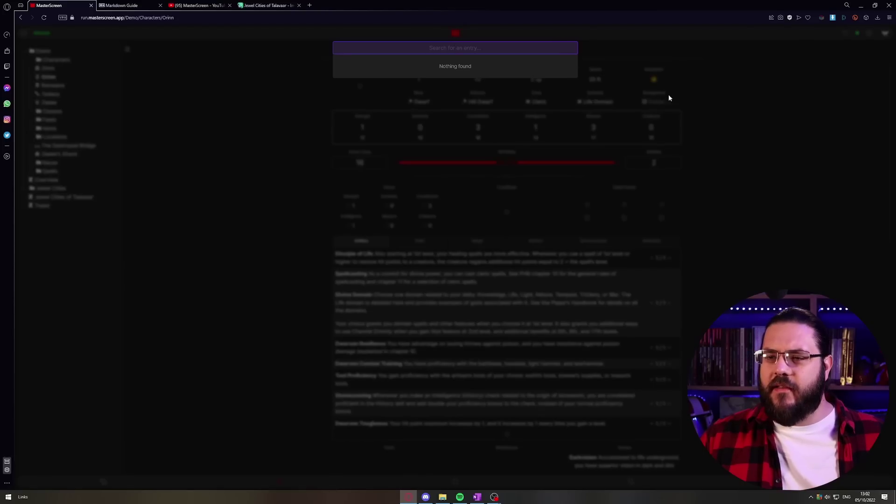
pyautogui.click(668, 98)
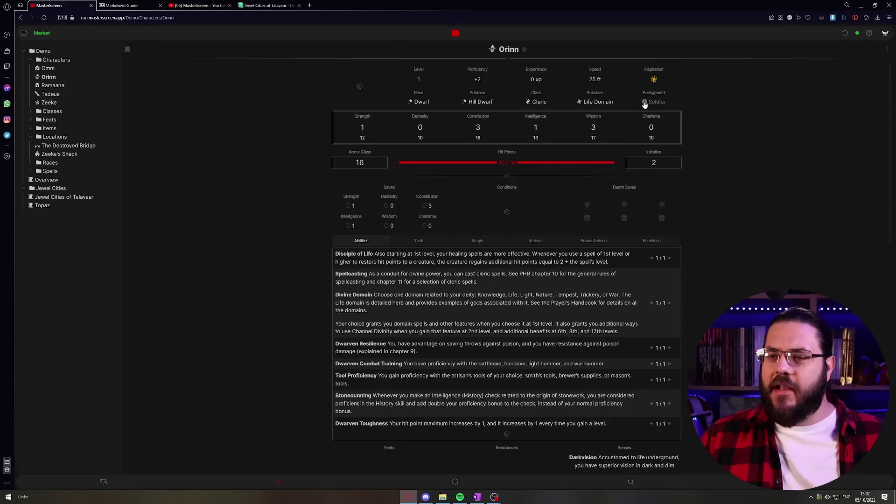
pyautogui.click(594, 100)
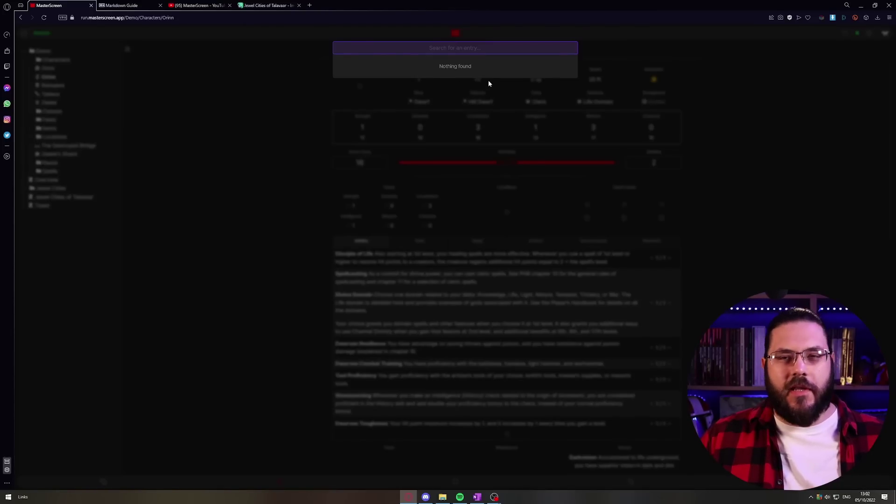
pyautogui.click(509, 96)
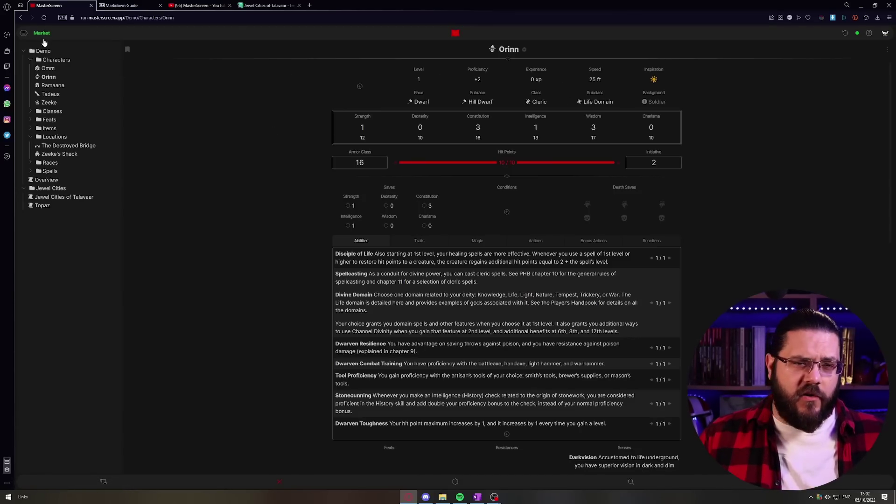
# Step: Download the free D&D 5E System Reference Document from the MasterScreen Market
pyautogui.click(41, 33)
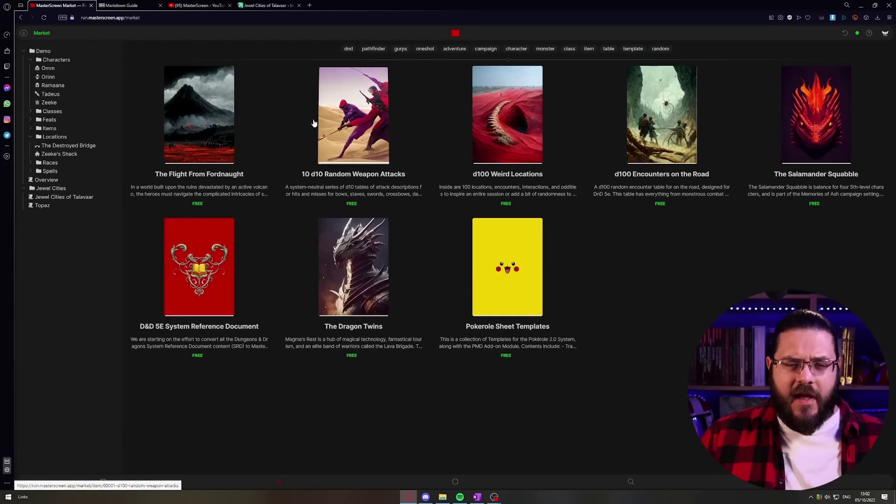
pyautogui.click(201, 269)
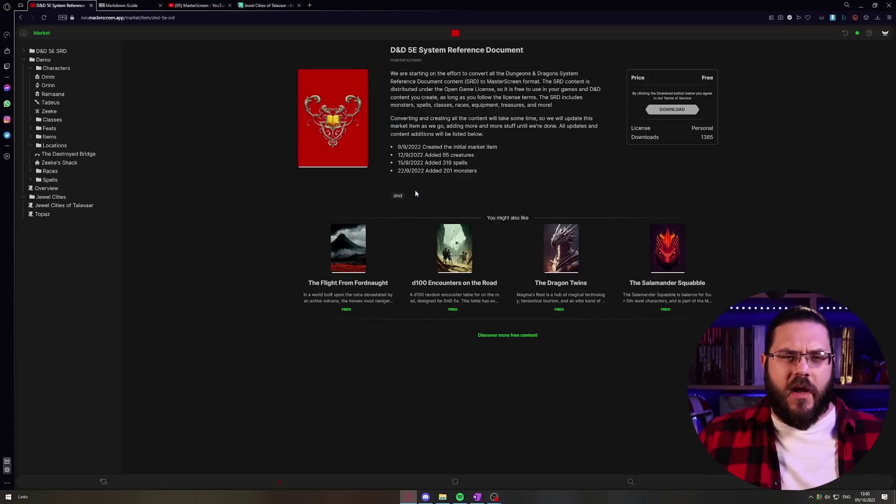
# Step: Reopen Orinn's character sheet and set the Dexterity score to 12
pyautogui.click(47, 86)
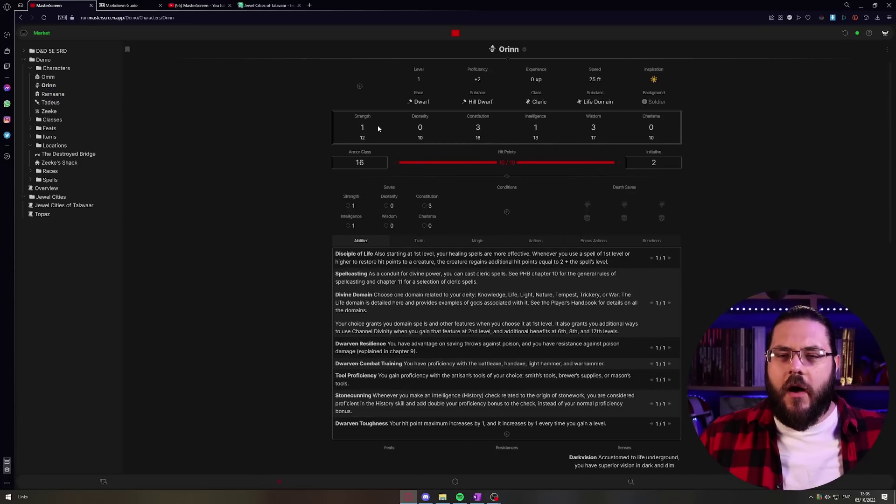
pyautogui.click(421, 137)
pyautogui.write('12')
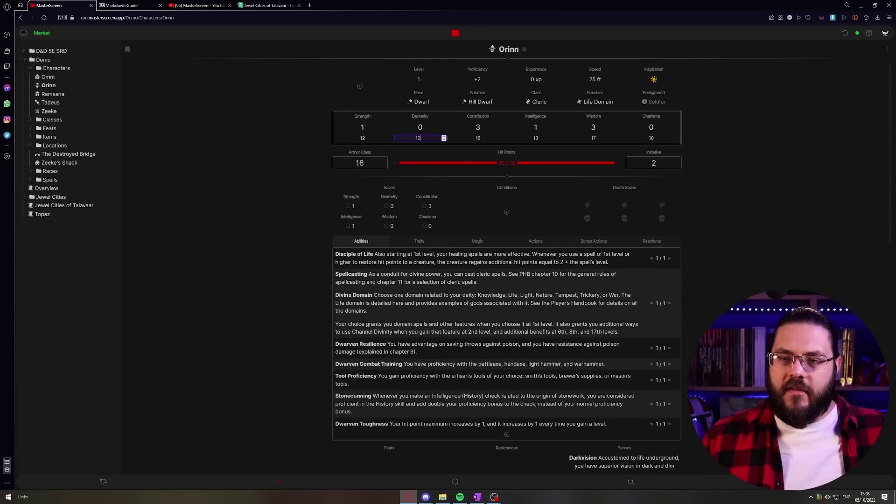
# Step: Open Orinn's Constitution modifier and Armor Class for editing, leaving both without entering new values
pyautogui.click(476, 128)
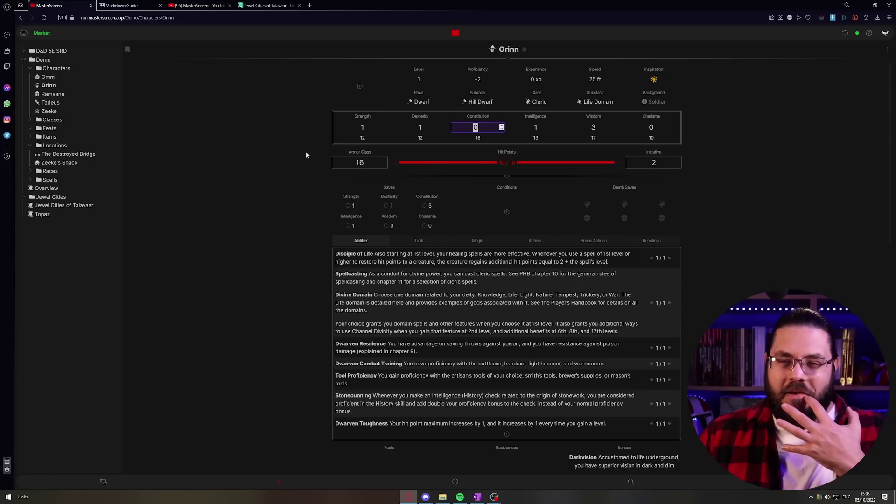
pyautogui.click(373, 166)
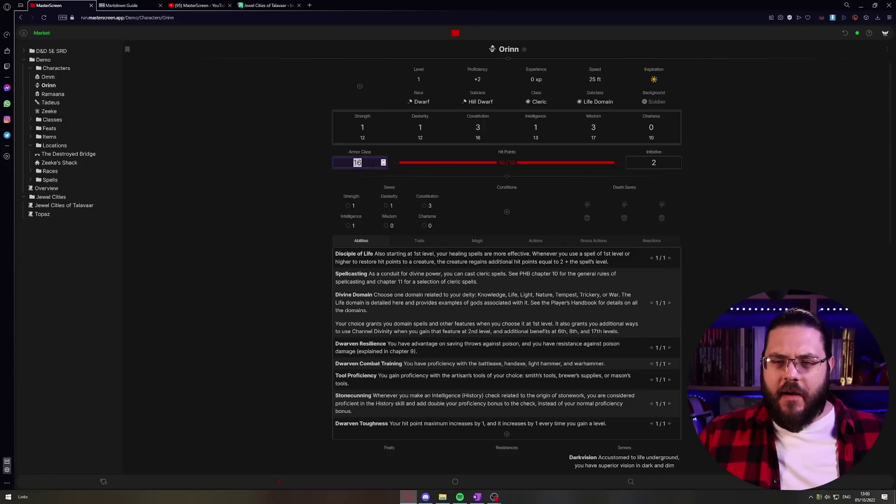
pyautogui.click(243, 155)
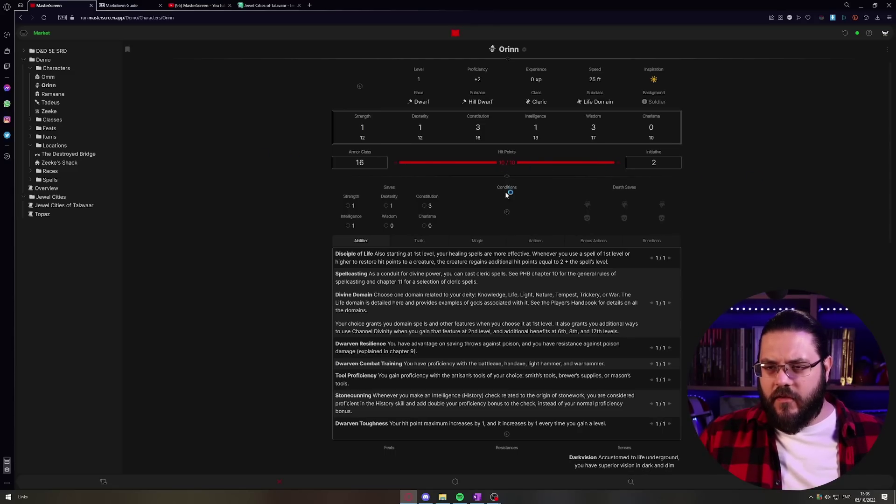
# Step: Lower Orinn's hit points in single steps on the hit point bar and restore them to 10
pyautogui.click(396, 163)
pyautogui.click(395, 163)
pyautogui.click(395, 164)
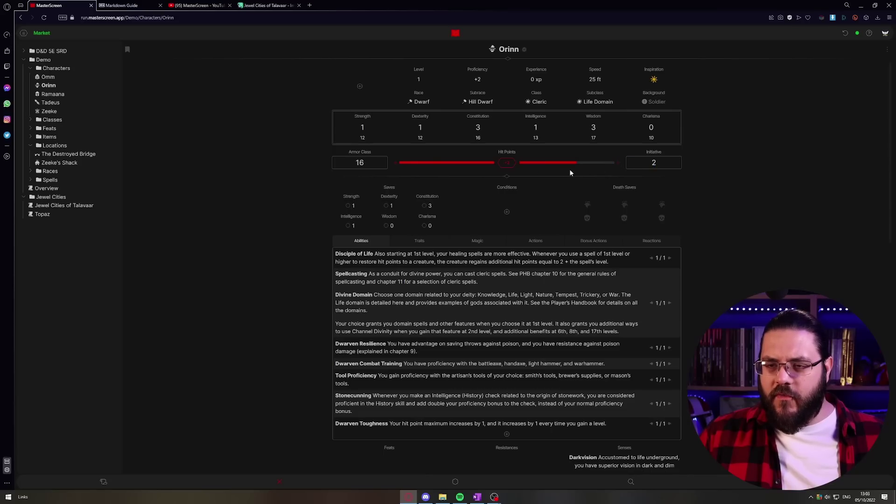
pyautogui.click(506, 164)
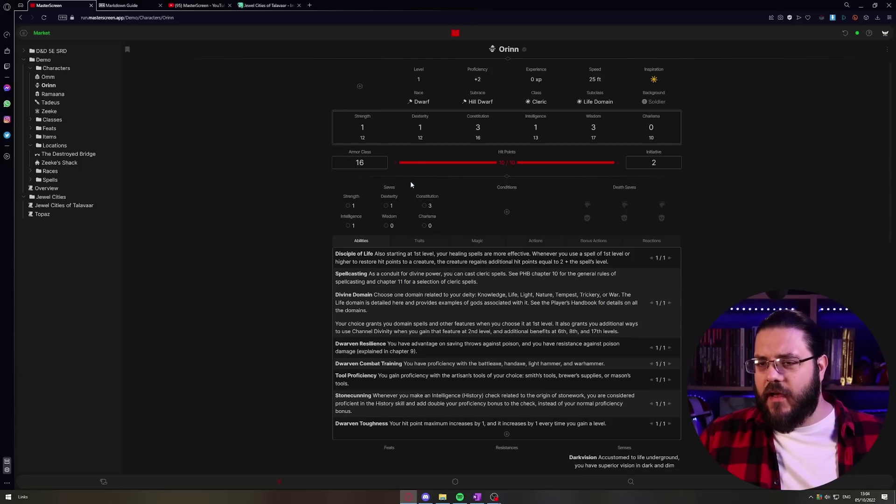
# Step: Test Orinn's Proficiency at +6 with the Dexterity save, and set it back to +2
pyautogui.click(476, 80)
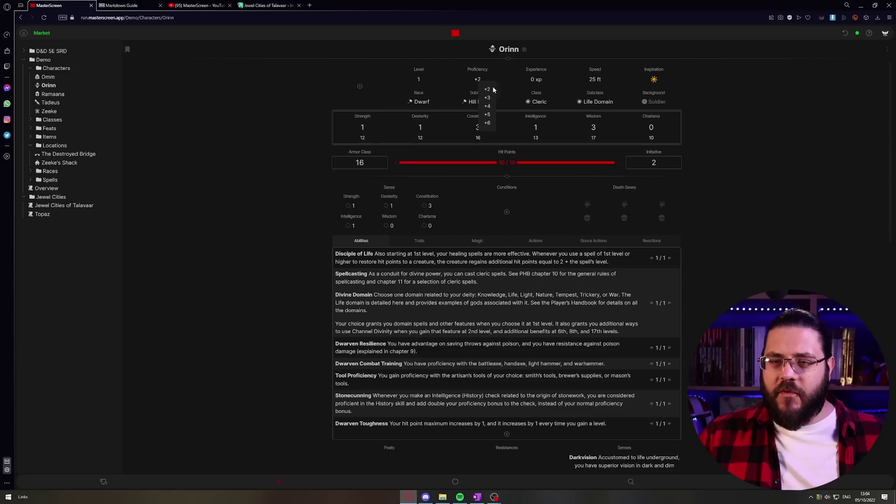
pyautogui.click(488, 122)
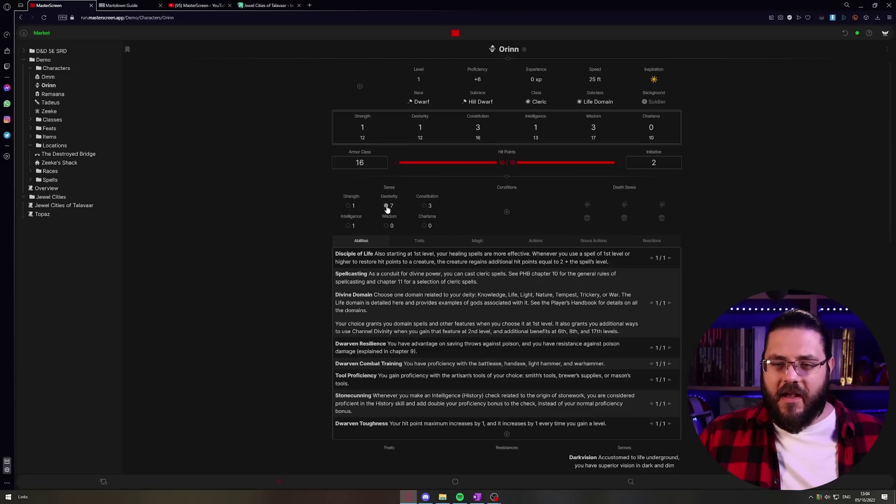
pyautogui.click(477, 80)
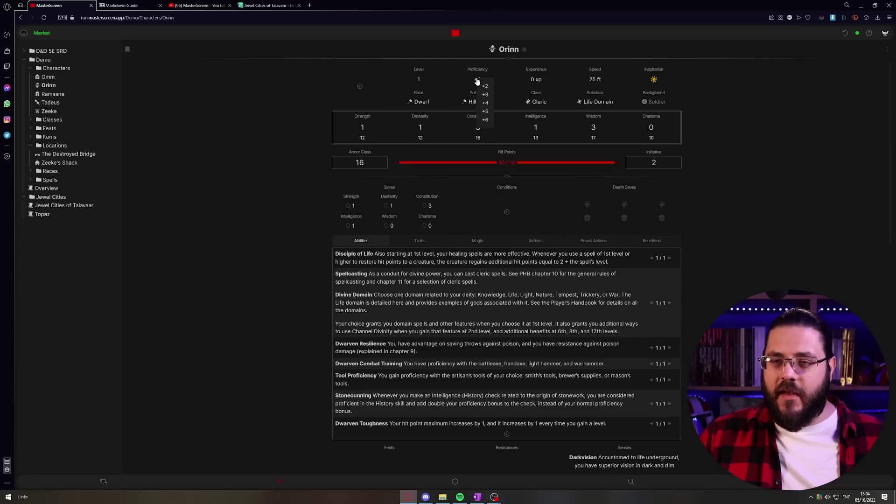
pyautogui.click(483, 87)
# Step: Mark a death save success and a death save failure on Orinn's sheet
pyautogui.click(587, 205)
pyautogui.click(587, 218)
pyautogui.click(624, 218)
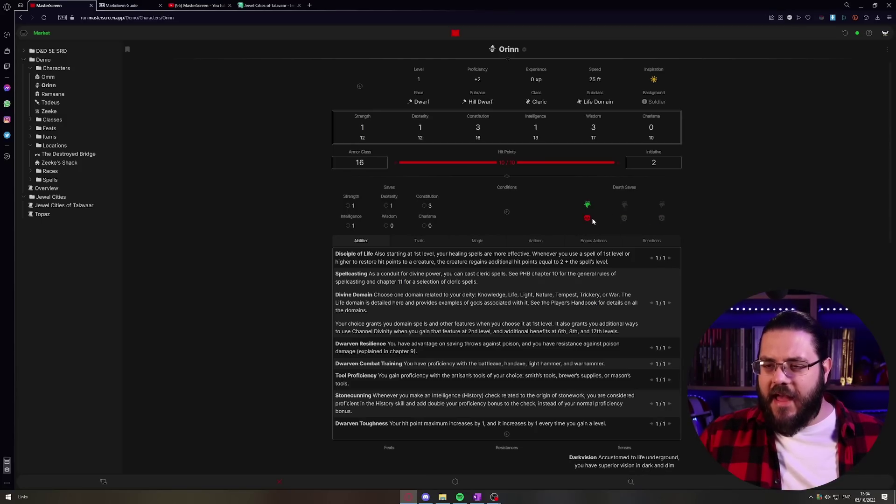
# Step: Try the death save marks on Orinn's sheet, clear them, and add the Camel entry as a condition
pyautogui.click(662, 205)
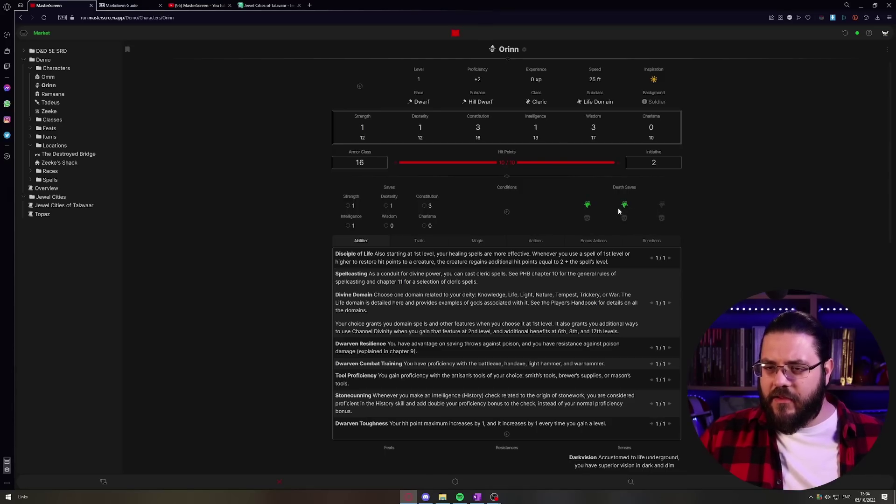
pyautogui.click(512, 201)
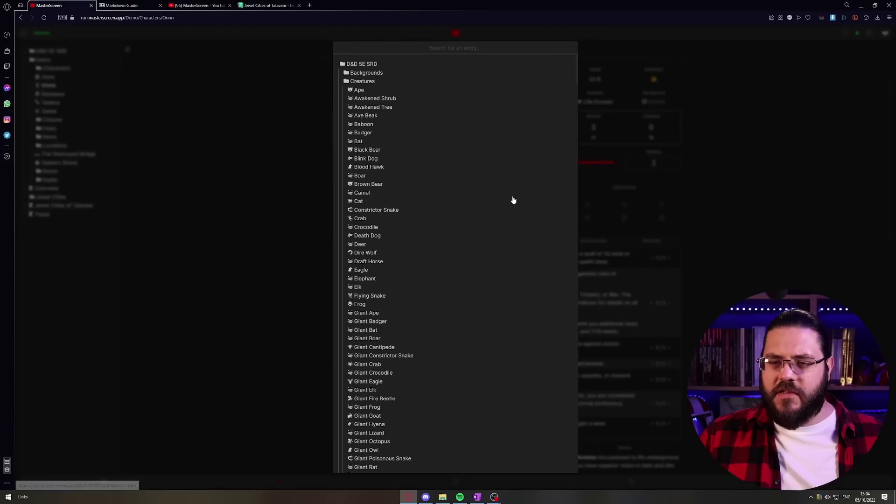
pyautogui.click(513, 194)
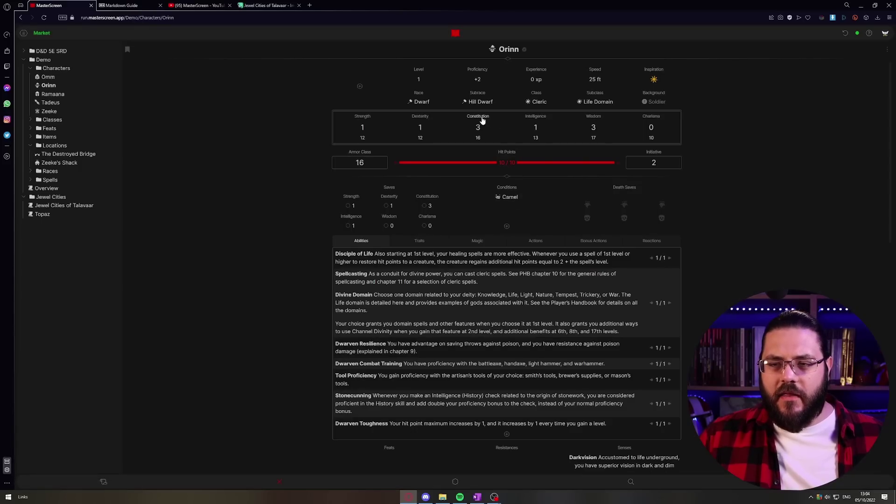
# Step: Browse the entries available for Orinn's conditions without picking another one, and remove the Camel condition
pyautogui.click(507, 201)
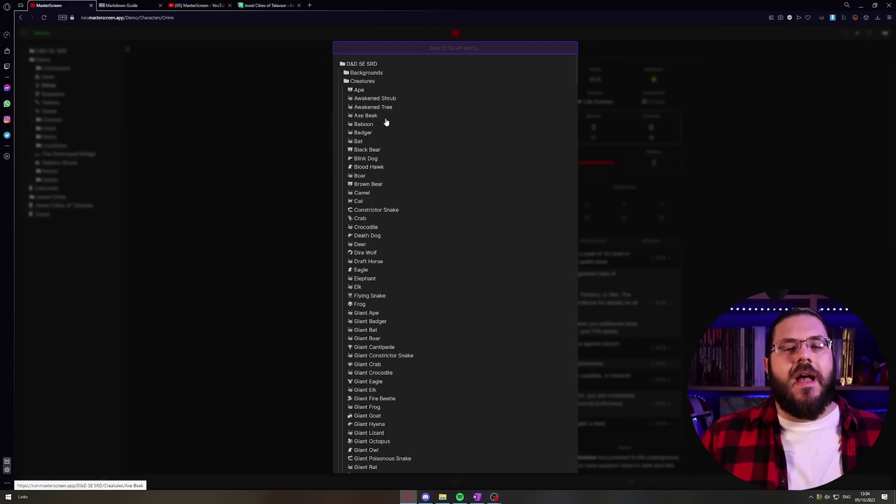
pyautogui.click(628, 136)
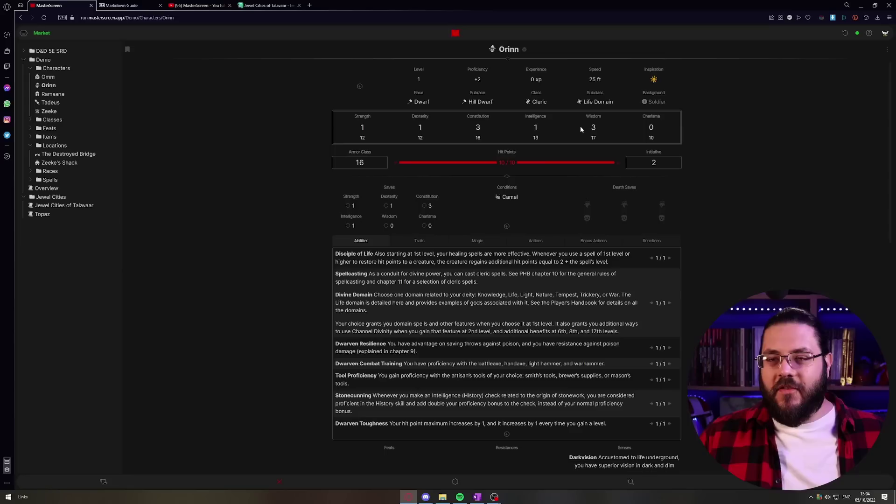
pyautogui.click(511, 200)
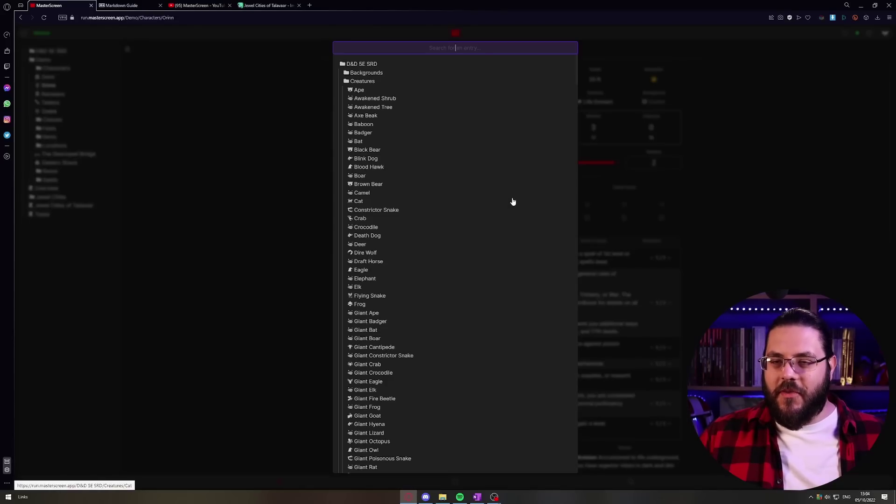
pyautogui.click(579, 191)
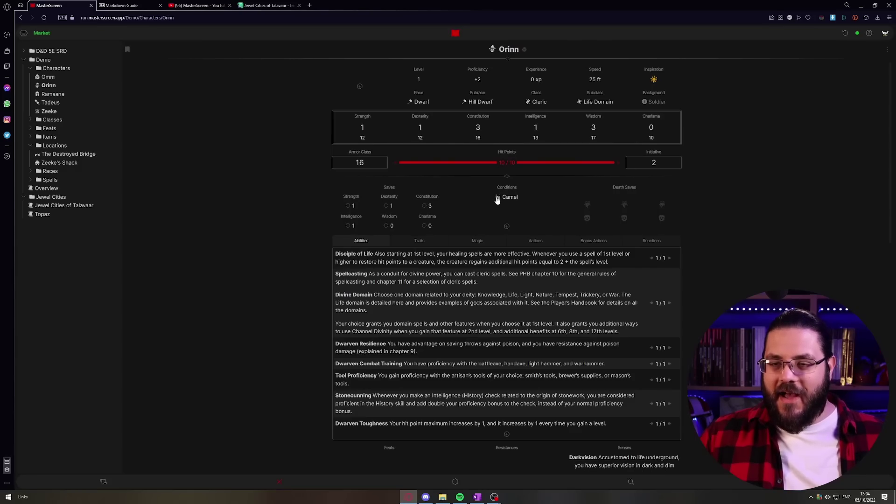
pyautogui.click(498, 198)
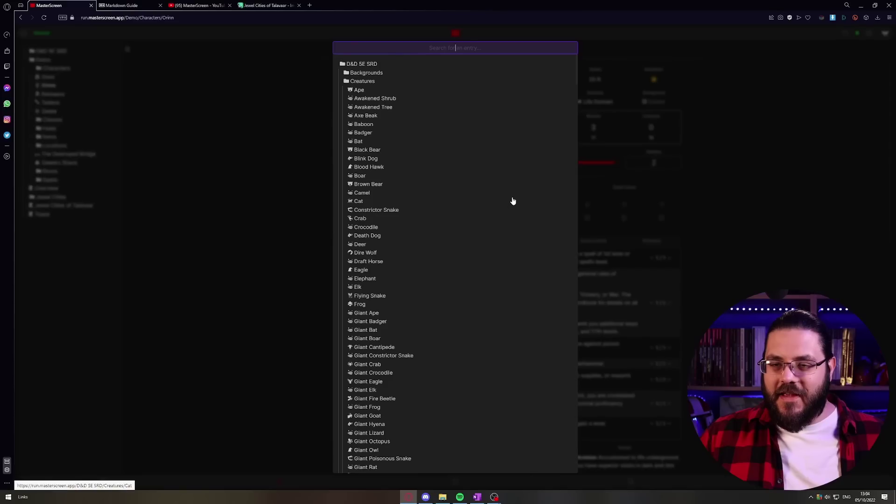
pyautogui.click(611, 158)
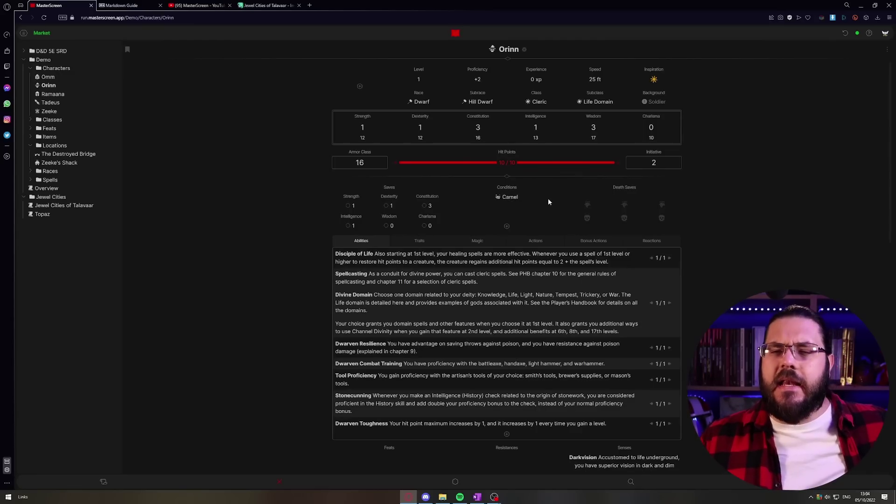
pyautogui.click(506, 198)
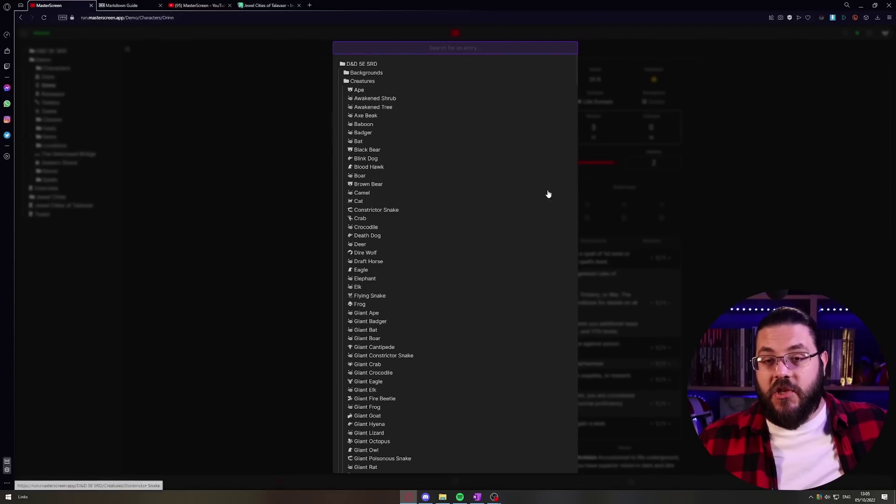
pyautogui.click(617, 137)
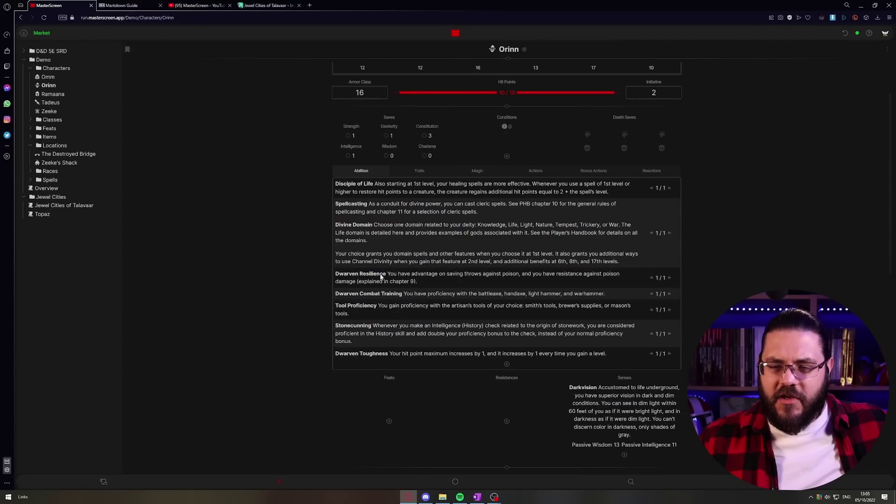
# Step: Look through Orinn's Traits, Magic and Actions, roll the dagger strike's 1d4+2 damage, and dismiss the dice
pyautogui.scroll(-2, 385, 285)
pyautogui.scroll(2, 378, 199)
pyautogui.click(419, 241)
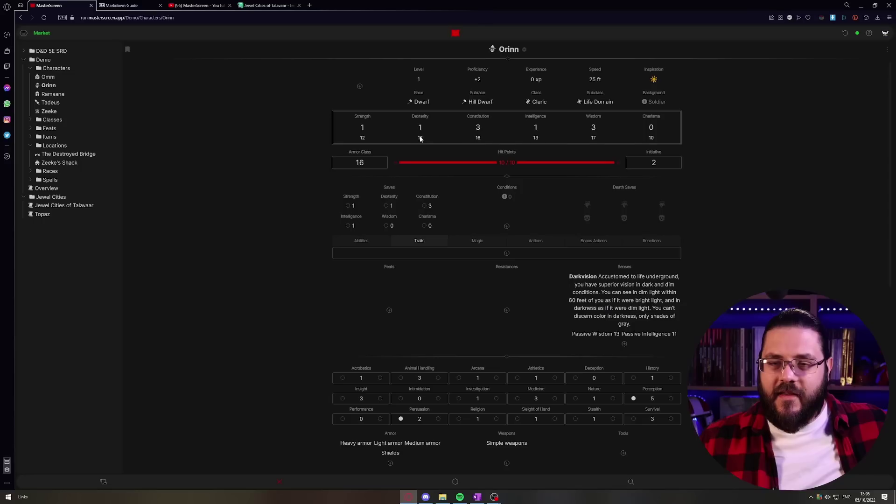
pyautogui.click(478, 243)
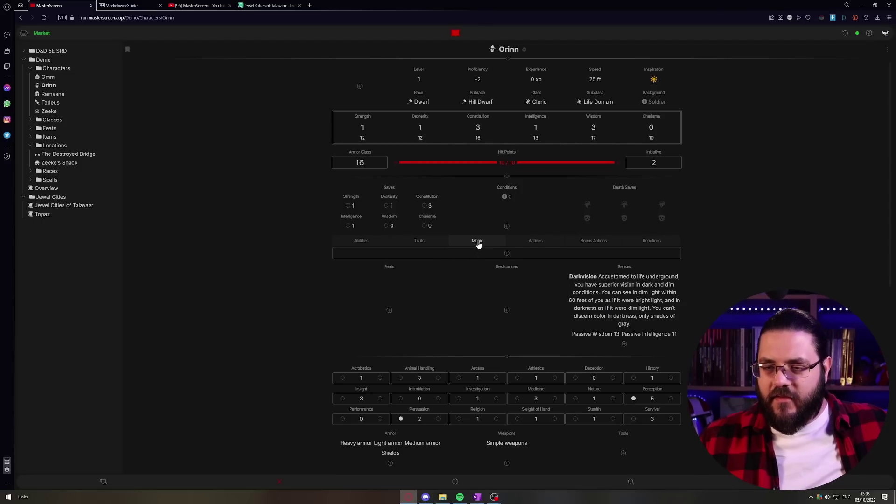
pyautogui.click(531, 242)
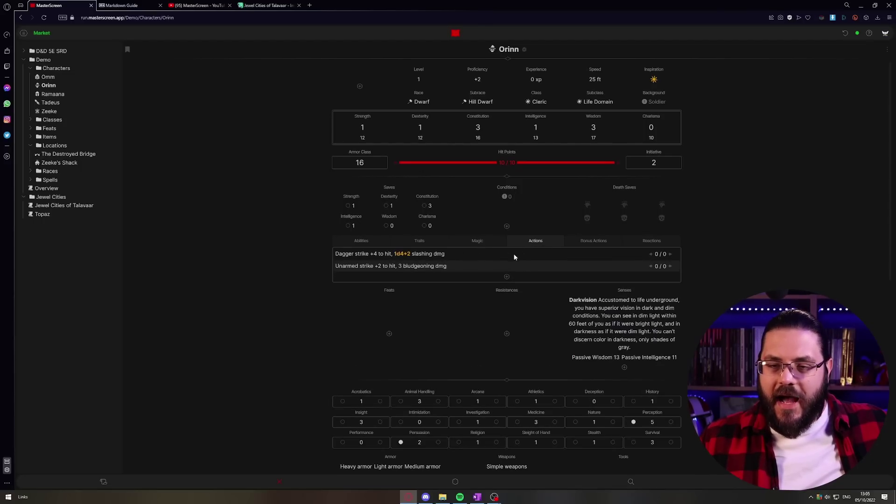
pyautogui.click(403, 258)
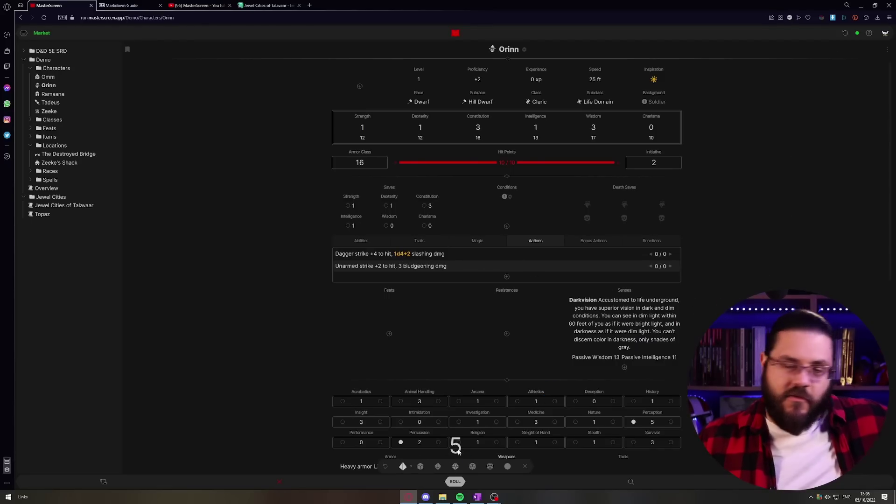
pyautogui.click(524, 466)
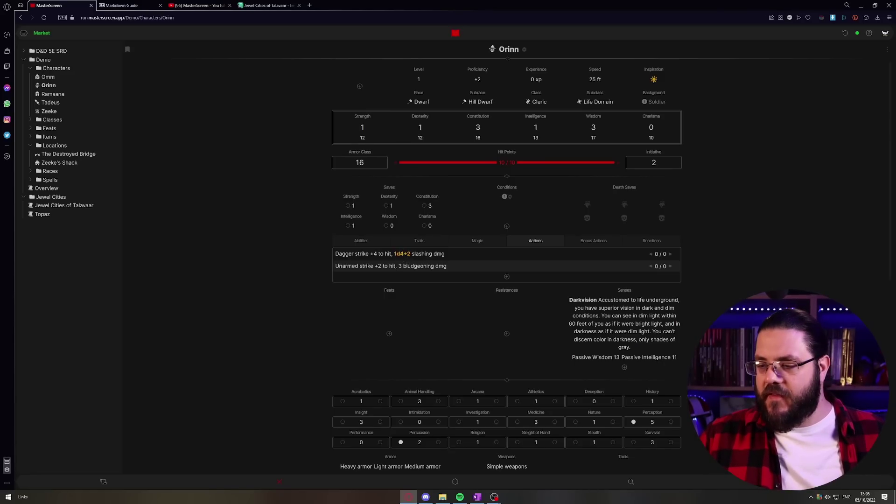
# Step: Enable Truesight and examine Orinn's raw markdown down to the _1d4+2_ dice notation in the dagger strike action
pyautogui.hotkey('ctrl', ',')
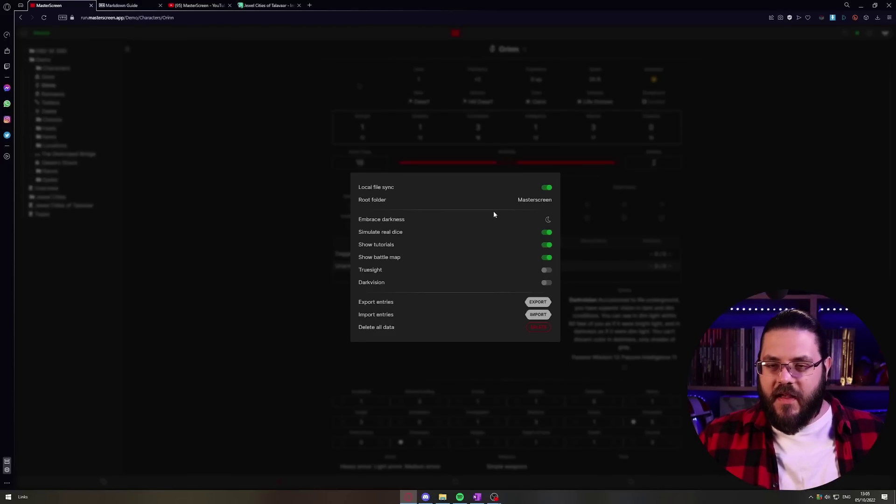
pyautogui.click(547, 271)
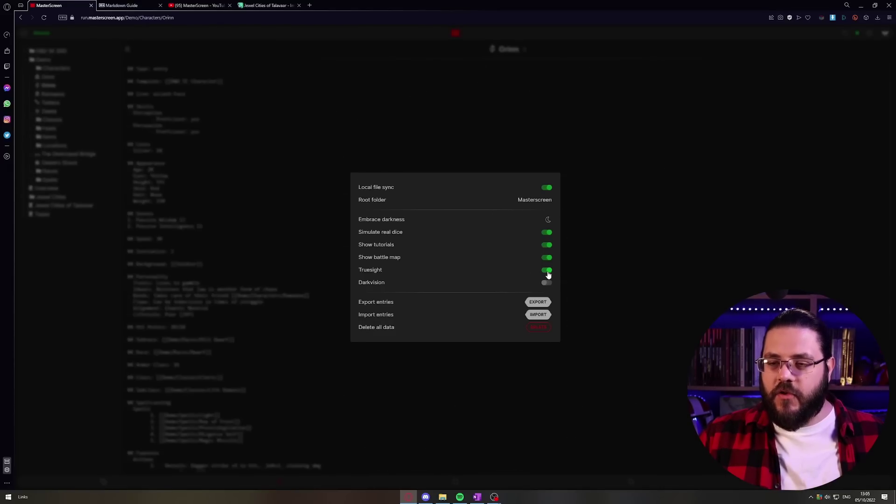
pyautogui.click(604, 276)
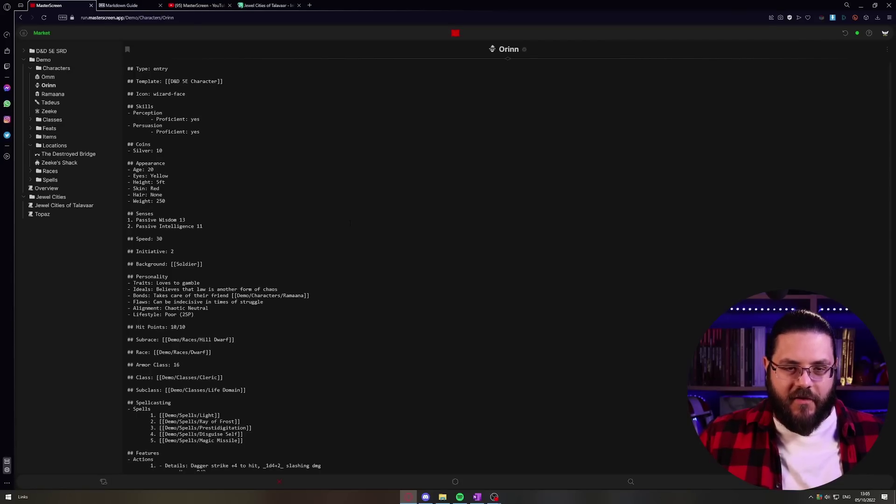
pyautogui.scroll(-5, 349, 223)
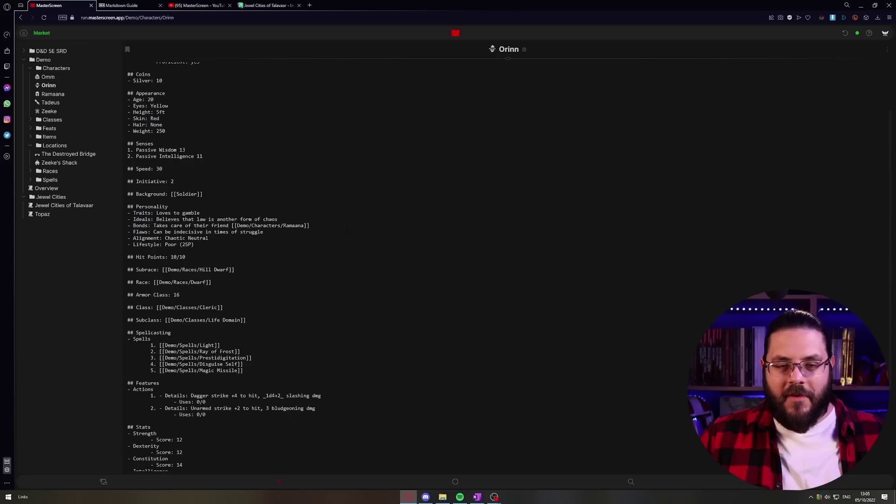
pyautogui.scroll(-5, 347, 231)
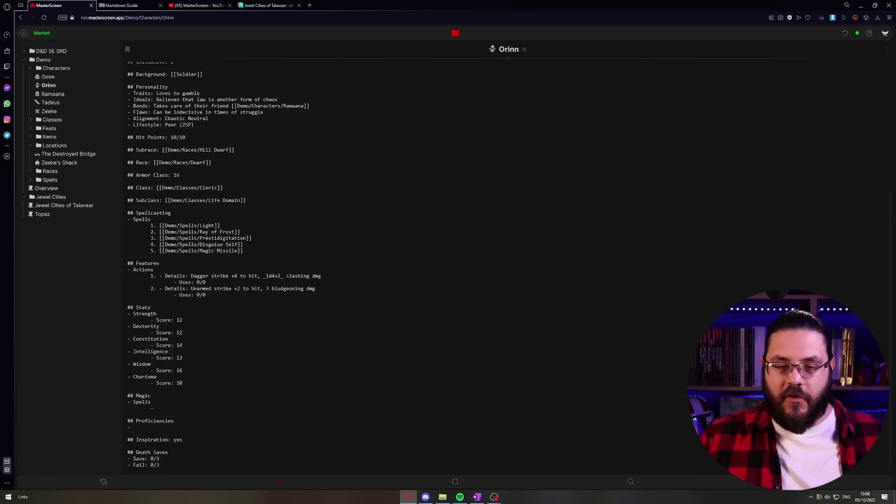
pyautogui.moveTo(286, 276); pyautogui.dragTo(264, 276)
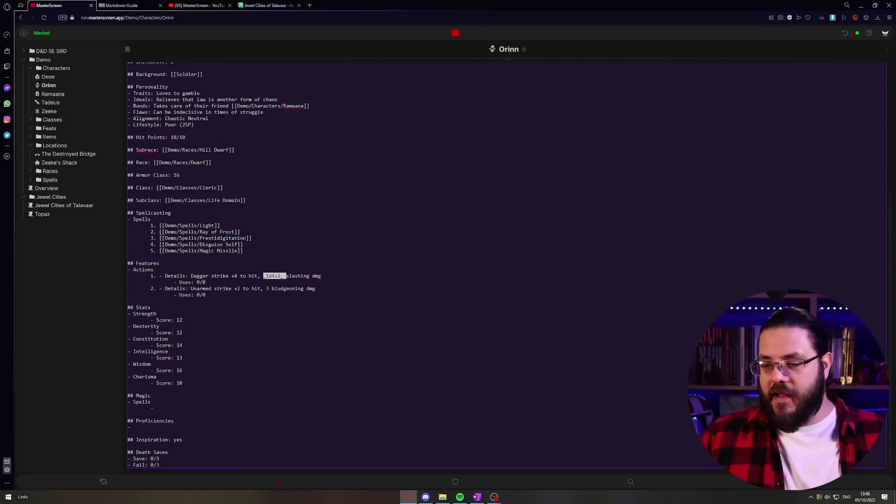
# Step: Turn Truesight off and return to Orinn's formatted character sheet
pyautogui.press('Escape')
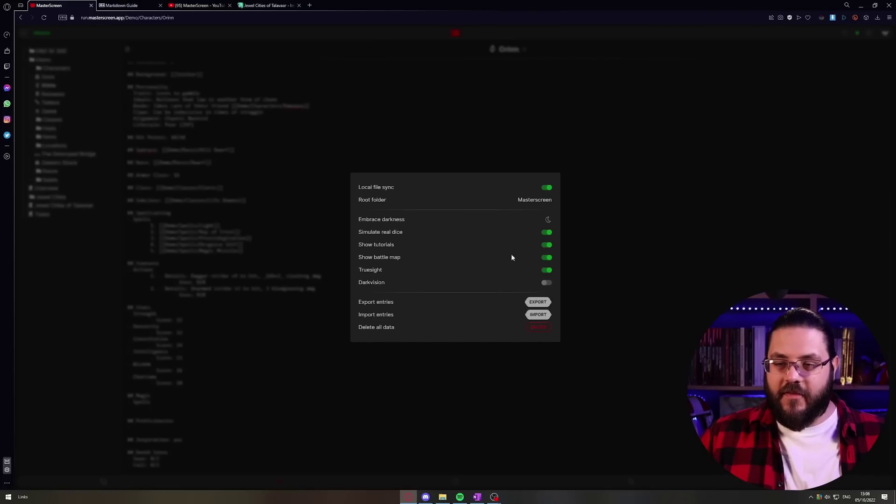
pyautogui.click(546, 272)
pyautogui.click(722, 278)
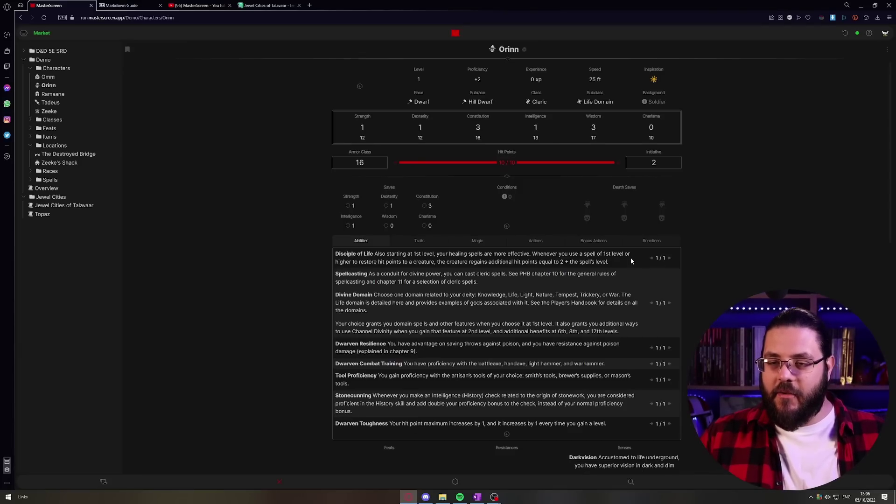
# Step: Append the dice notation _1d4+2_ to the end of the Topaz entry's Details text and roll it
pyautogui.click(40, 214)
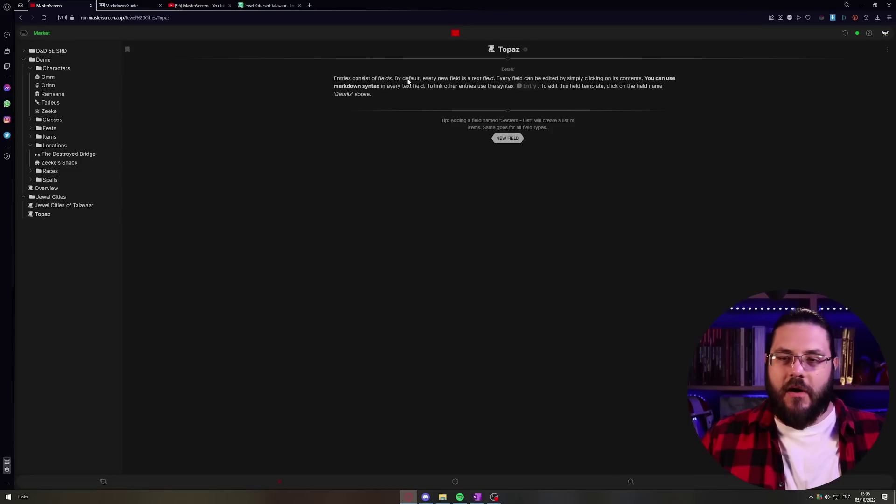
pyautogui.tripleClick(468, 89)
pyautogui.click(426, 93)
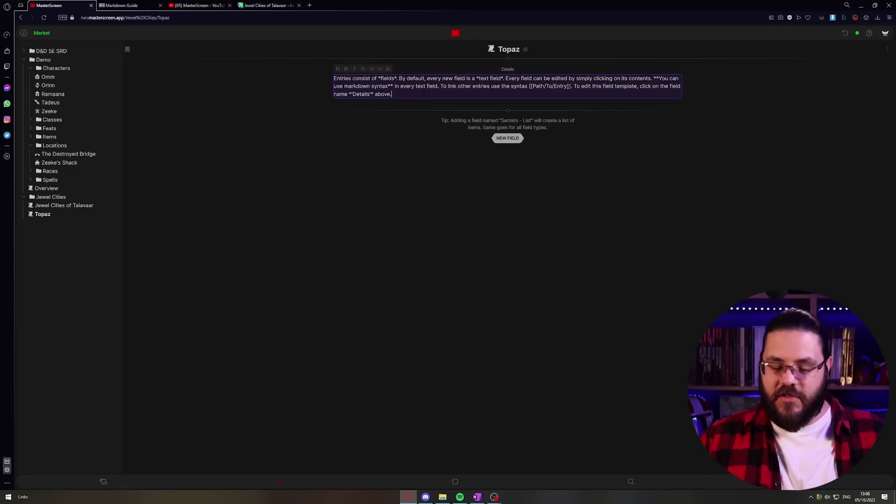
pyautogui.write('_1d4+2_')
pyautogui.press('Return')
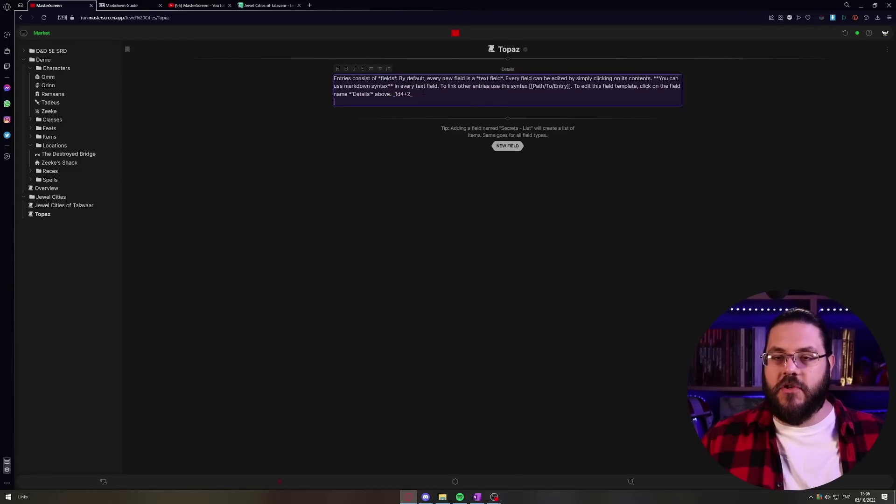
pyautogui.click(290, 183)
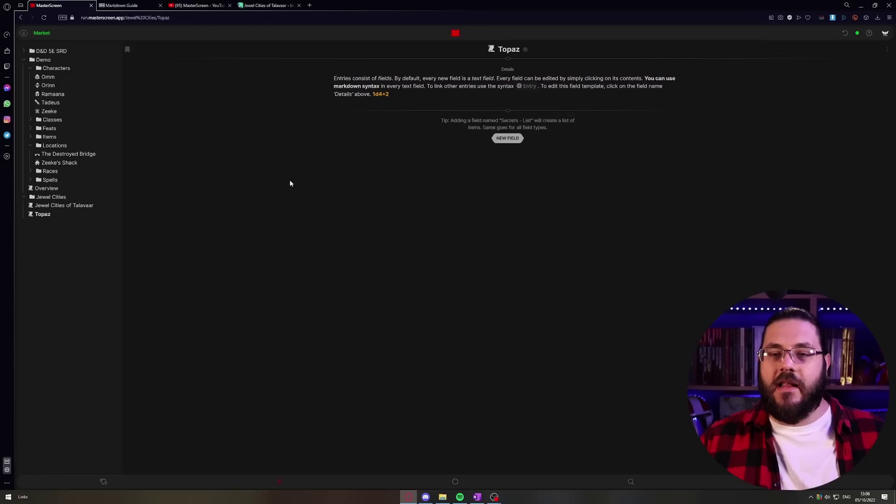
pyautogui.click(377, 94)
# Step: Add a second dice notation, _1d20+5_, after the 1d4+2 in Topaz's Details and roll it
pyautogui.click(424, 93)
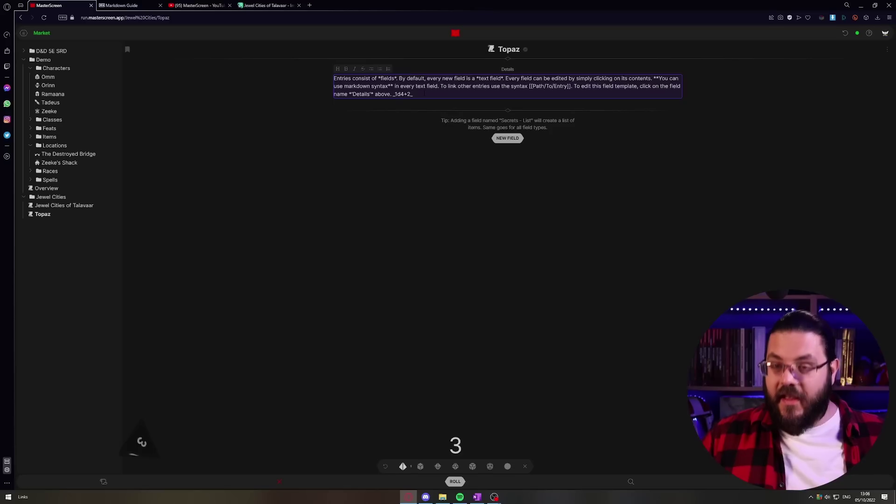
pyautogui.write('_')
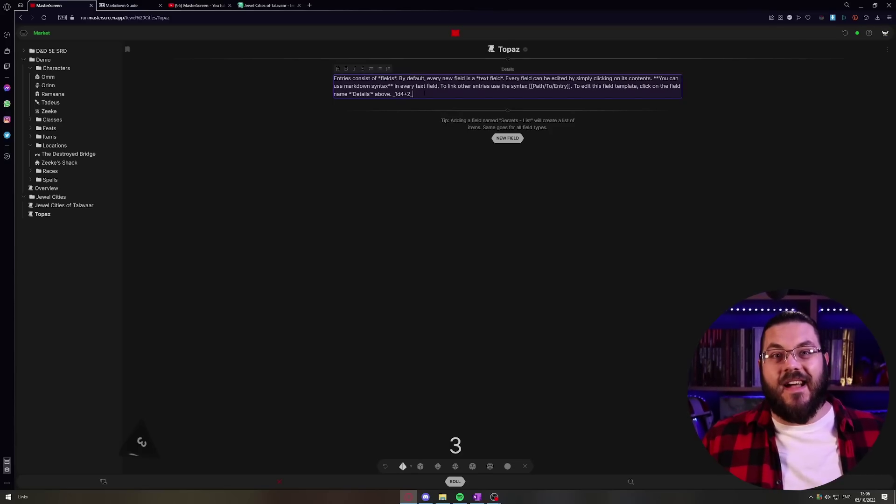
pyautogui.write(' _')
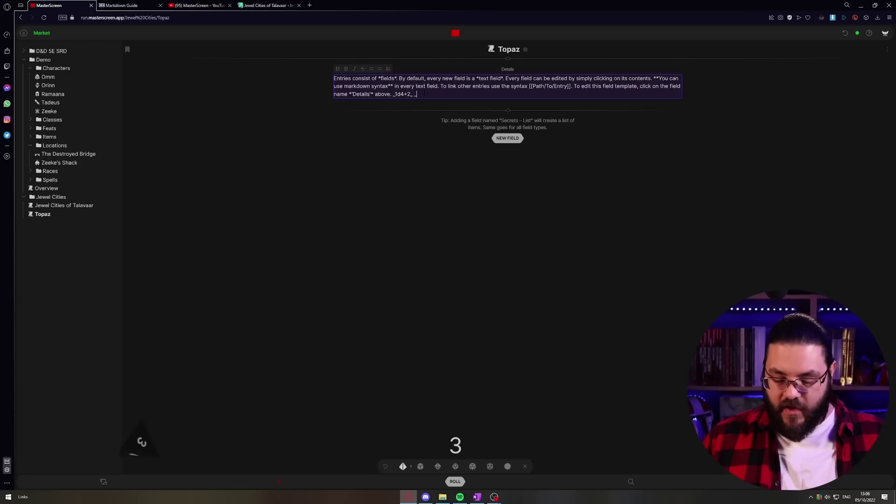
pyautogui.write('1d20+5')
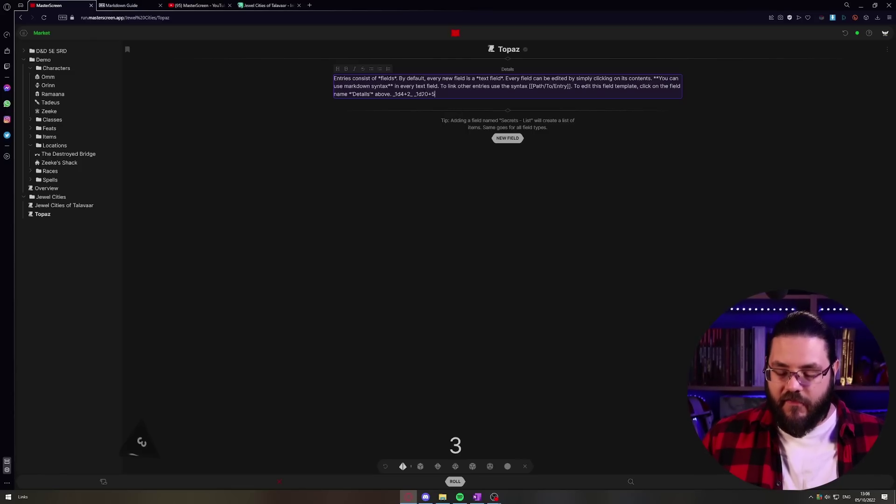
pyautogui.write('_')
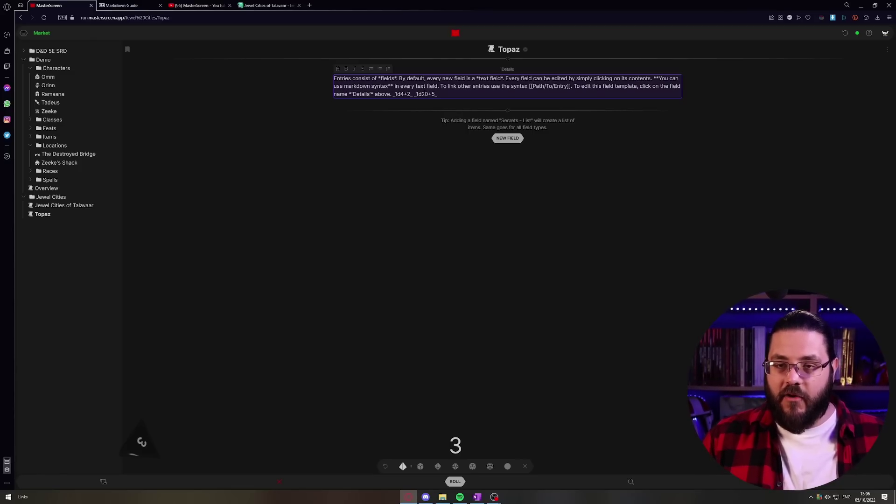
pyautogui.press('Return')
pyautogui.click(264, 112)
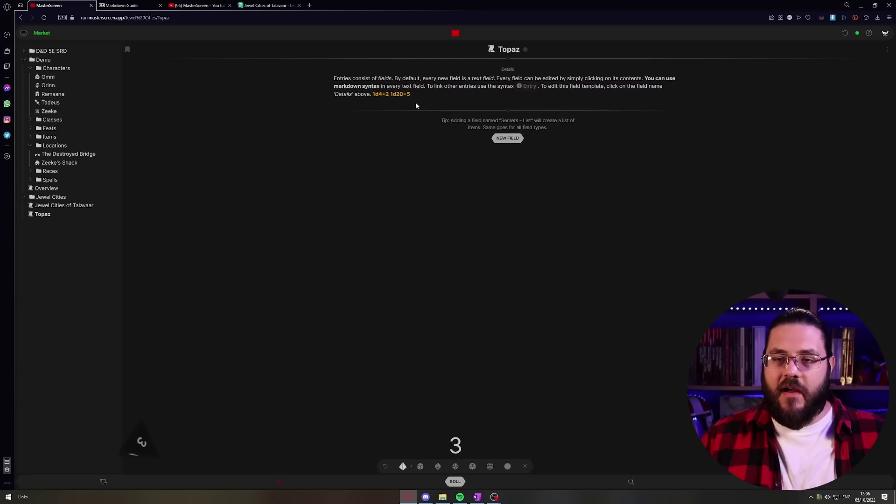
pyautogui.click(394, 95)
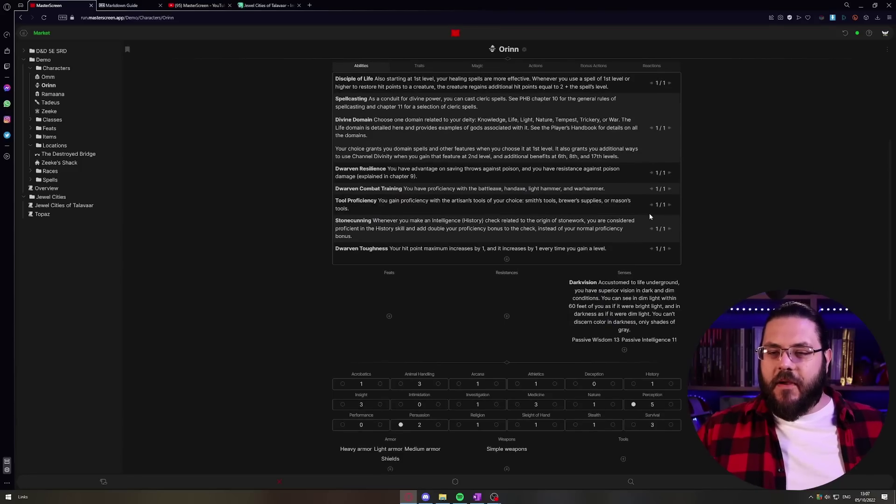
# Step: Review the lower sections of Orinn's sheet, view the Light spell linked under Spellcasting and return to Orinn
pyautogui.scroll(-3, 648, 229)
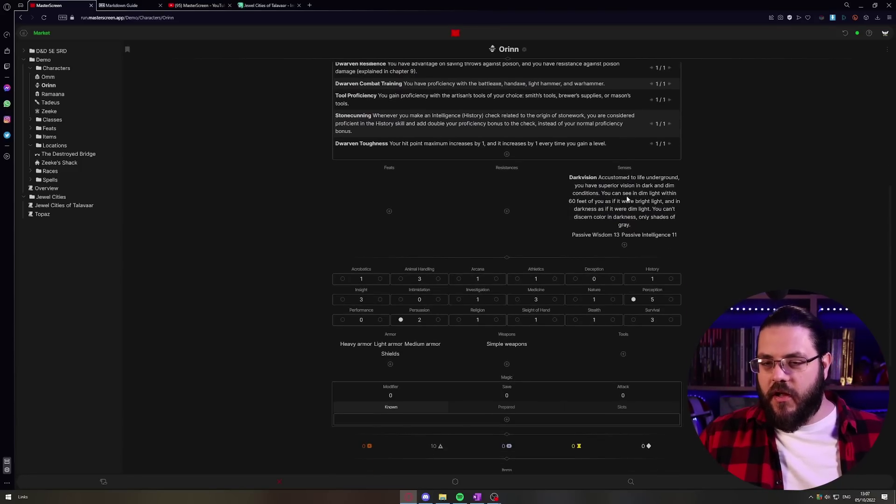
pyautogui.scroll(-2, 626, 198)
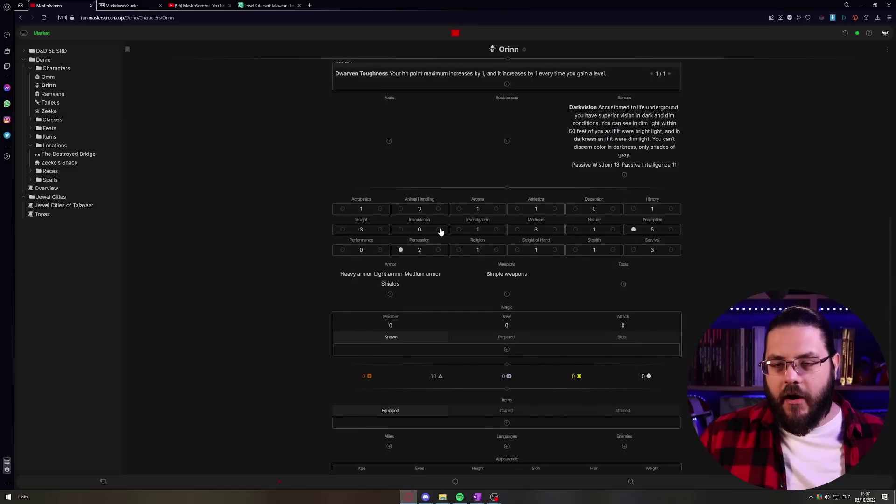
pyautogui.scroll(-3, 431, 232)
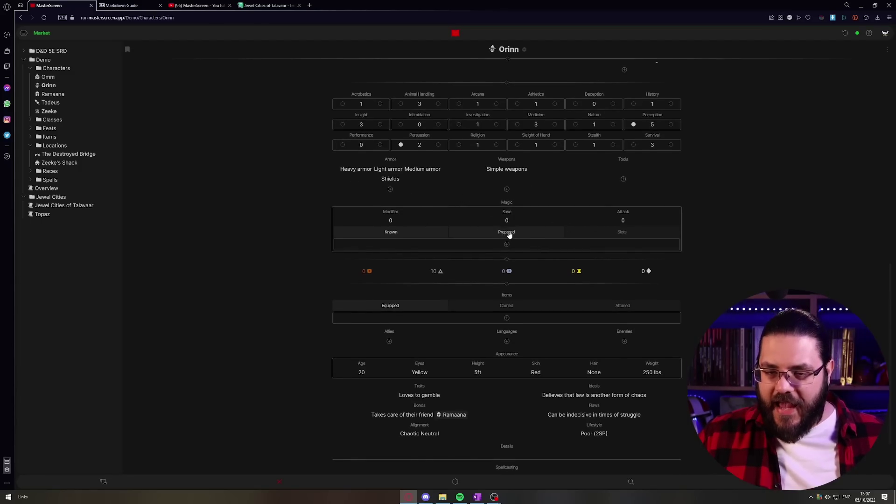
pyautogui.scroll(-2, 508, 233)
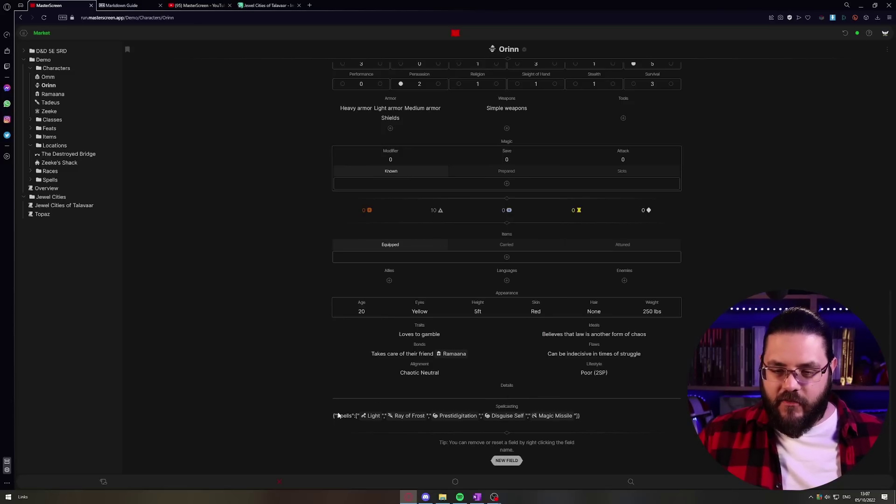
pyautogui.click(372, 416)
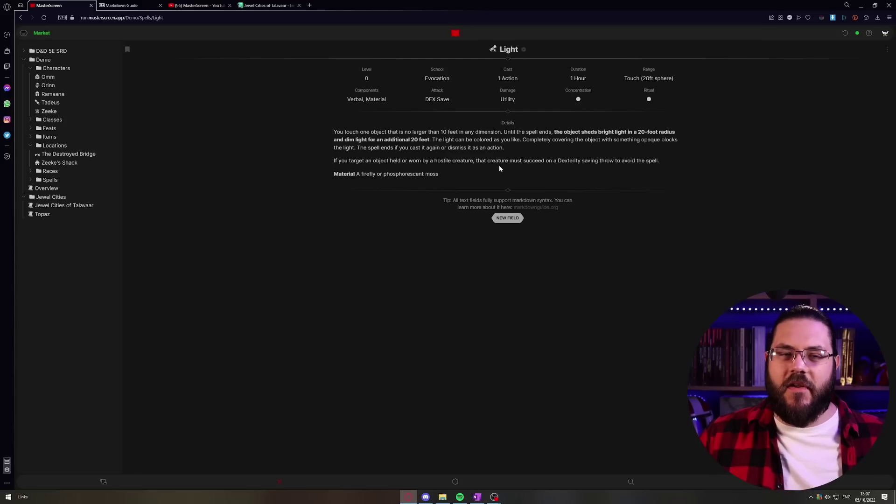
pyautogui.hotkey('alt', 'Left')
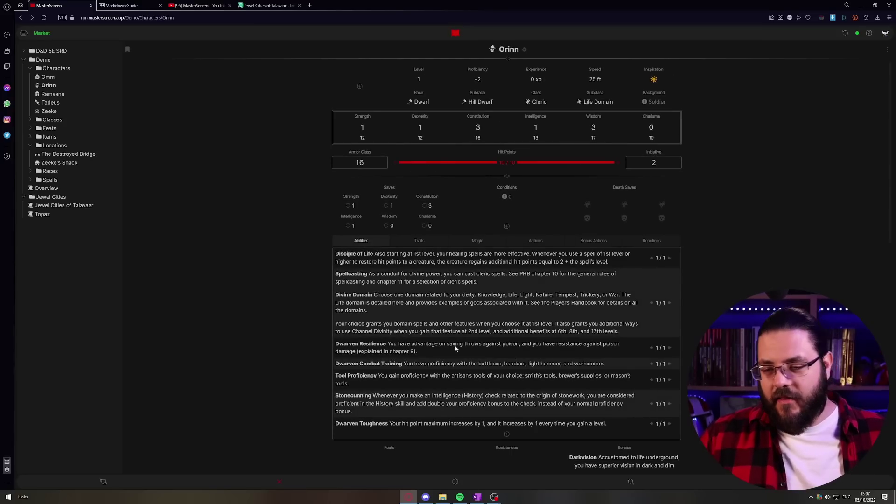
# Step: Open the Magic Missile spell linked under Orinn's Spellcasting and roll its 1d4 damage
pyautogui.scroll(-15, 433, 392)
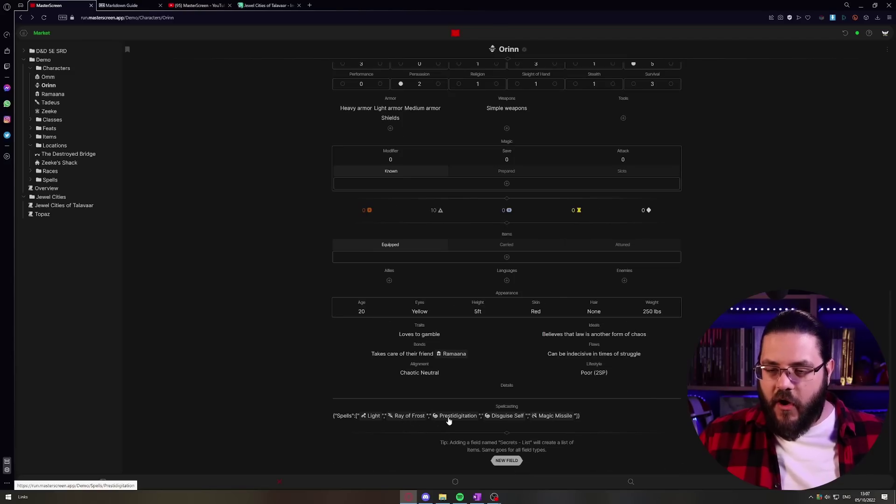
pyautogui.click(550, 415)
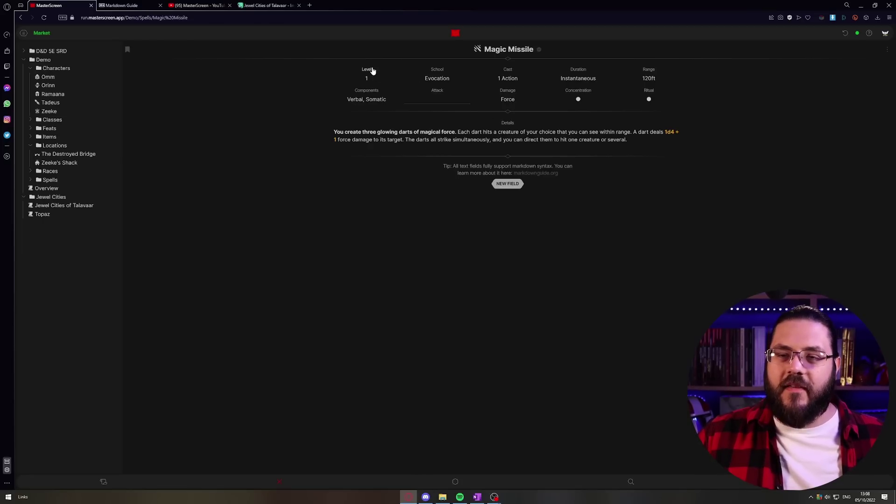
pyautogui.click(672, 133)
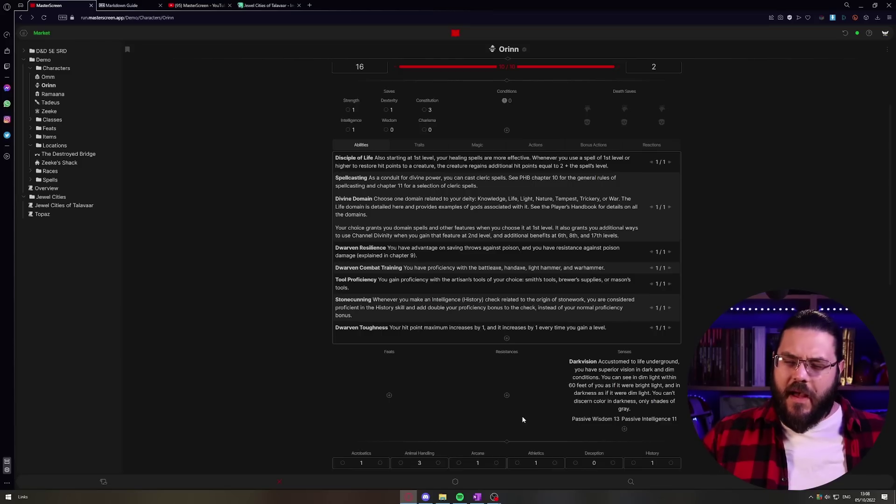
# Step: Look over Orinn's character sheet again and open the combat view
pyautogui.scroll(-4, 522, 416)
pyautogui.scroll(-1, 516, 420)
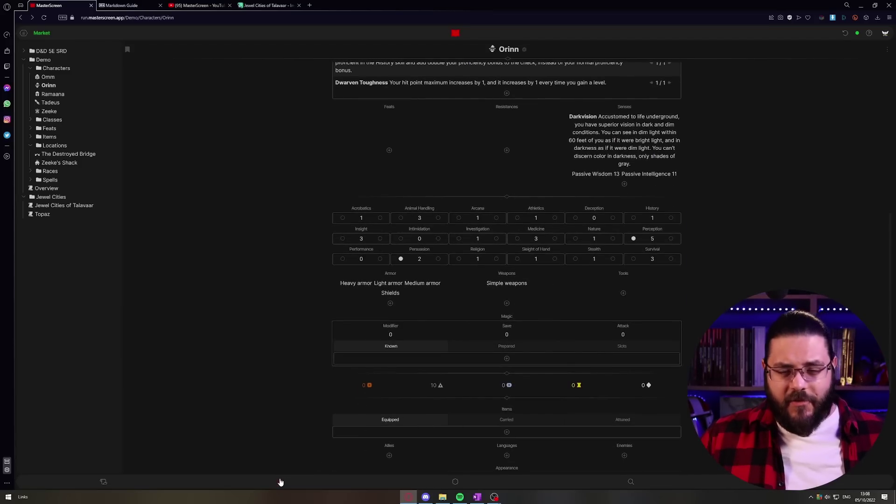
pyautogui.click(280, 481)
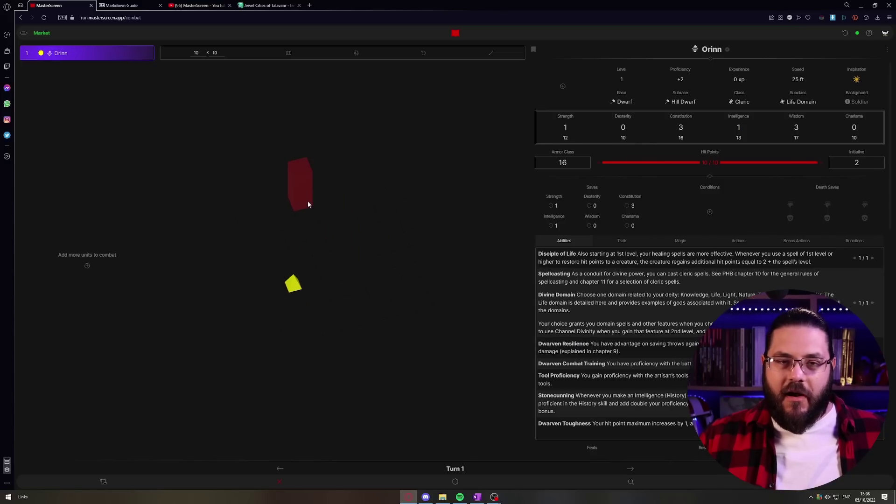
# Step: Set the battle map's grid size to 14 by 14
pyautogui.click(203, 51)
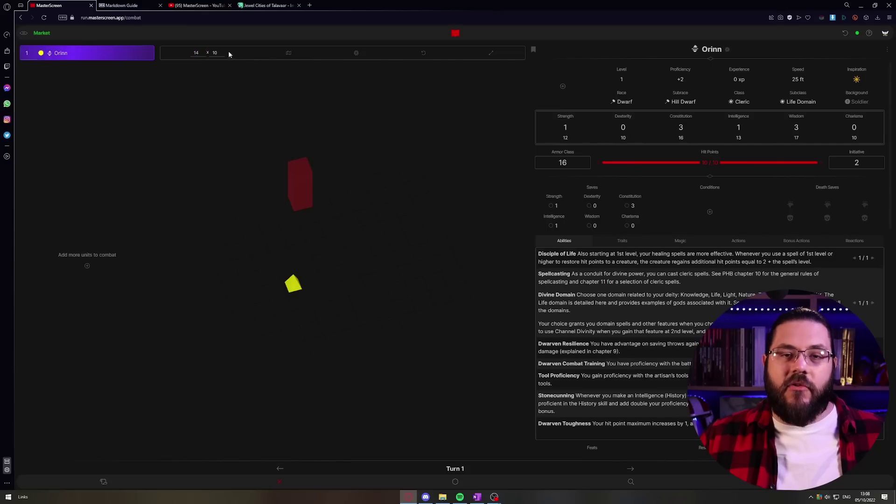
pyautogui.click(222, 52)
pyautogui.click(222, 51)
pyautogui.click(222, 51)
pyautogui.click(222, 51)
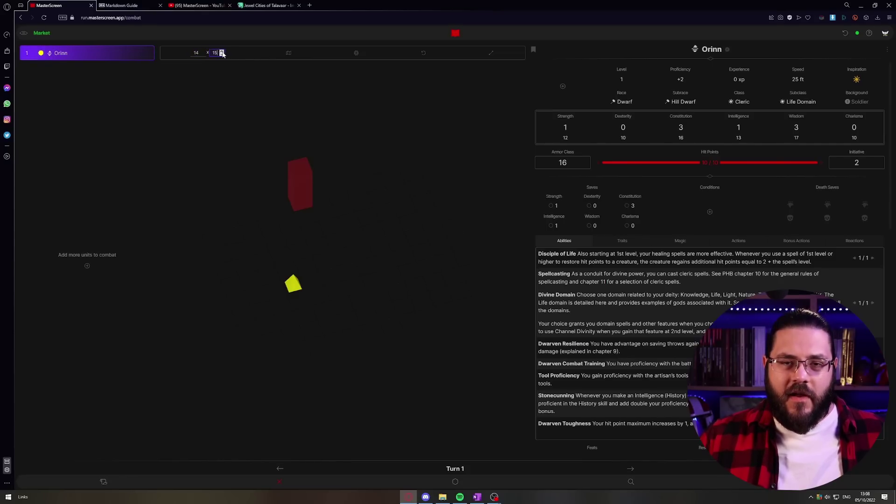
pyautogui.click(222, 54)
# Step: Expand the battle map to full screen and set its grid size to 30 by 40
pyautogui.moveTo(300, 187); pyautogui.dragTo(419, 228)
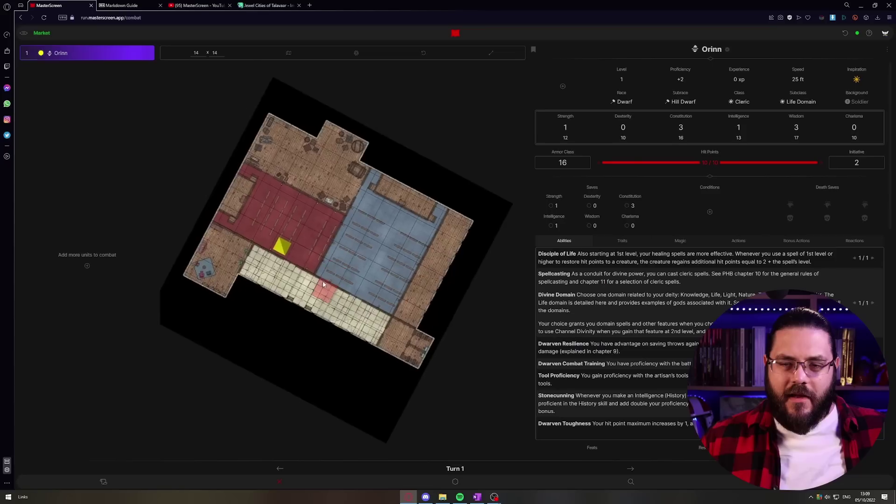
pyautogui.moveTo(323, 284); pyautogui.dragTo(310, 217)
pyautogui.scroll(8, 334, 271)
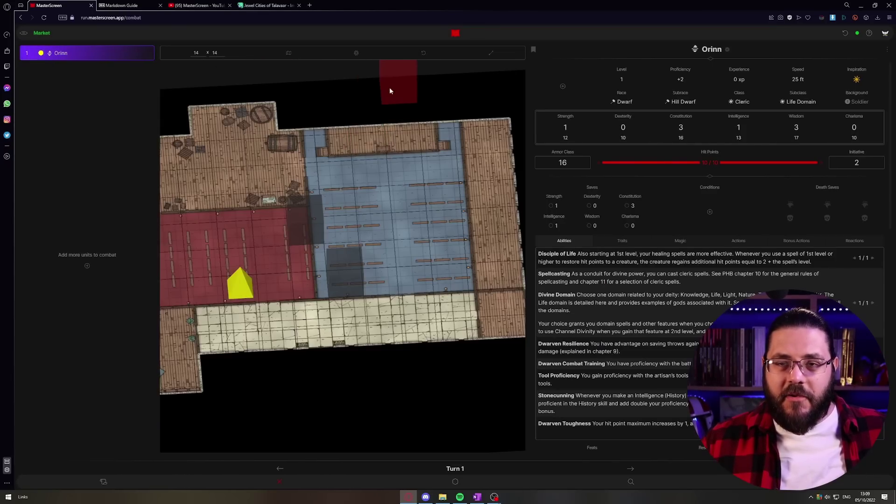
pyautogui.click(355, 55)
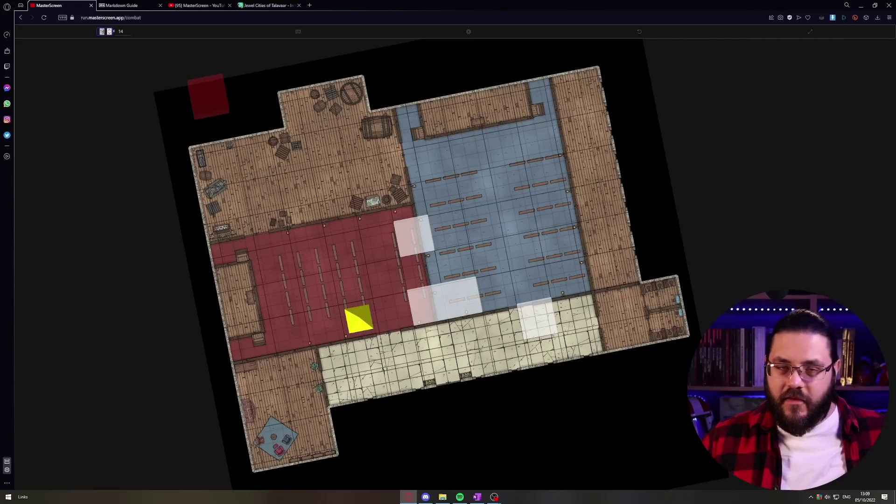
pyautogui.write('30')
pyautogui.press('Tab')
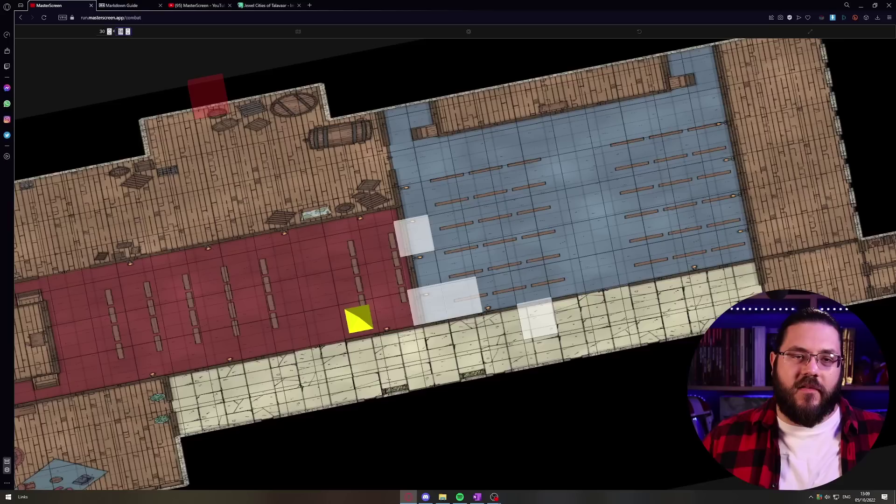
pyautogui.write('40')
pyautogui.click(164, 37)
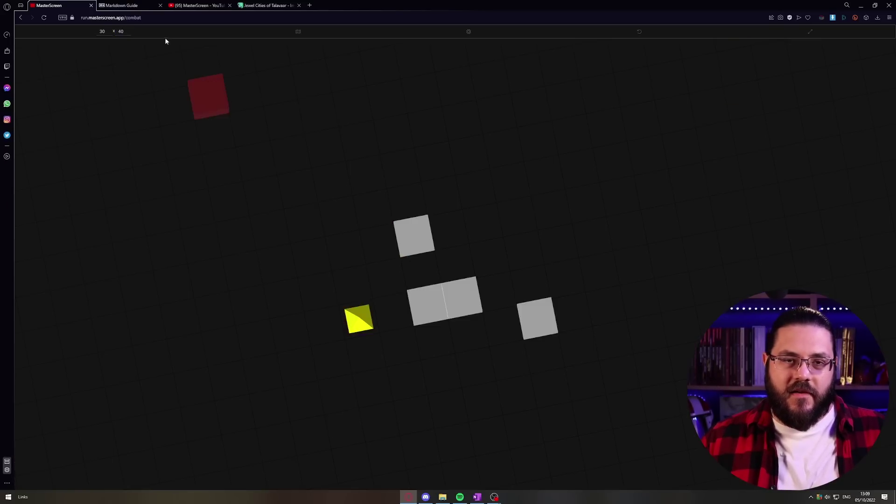
# Step: Move Orinn's token to the corner of the red room next to the blue hall and the wooden storage room
pyautogui.scroll(-3, 328, 167)
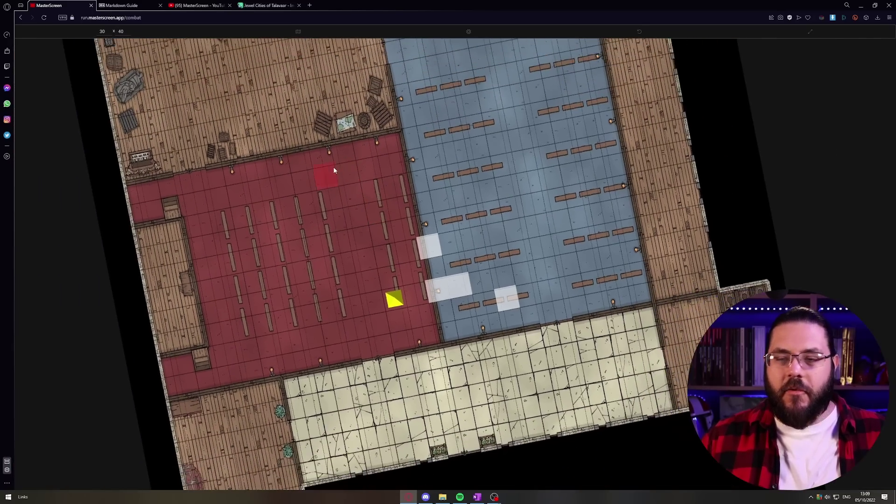
pyautogui.scroll(-3, 334, 173)
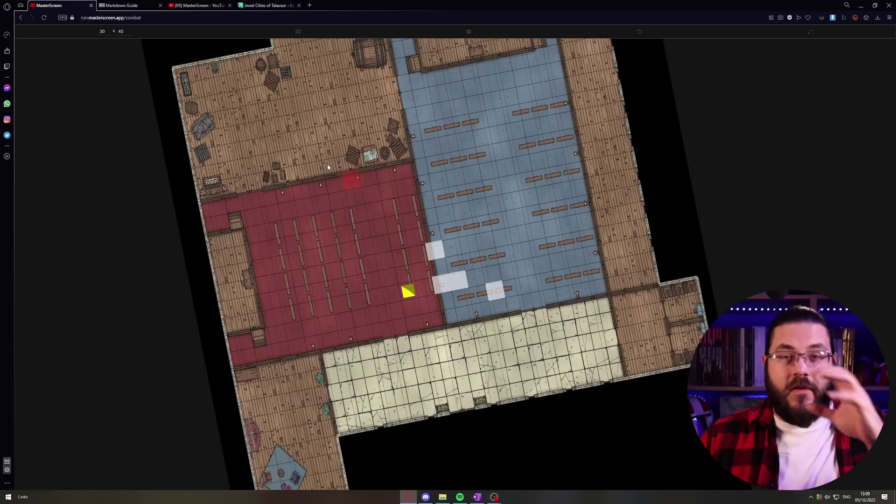
pyautogui.scroll(2, 321, 161)
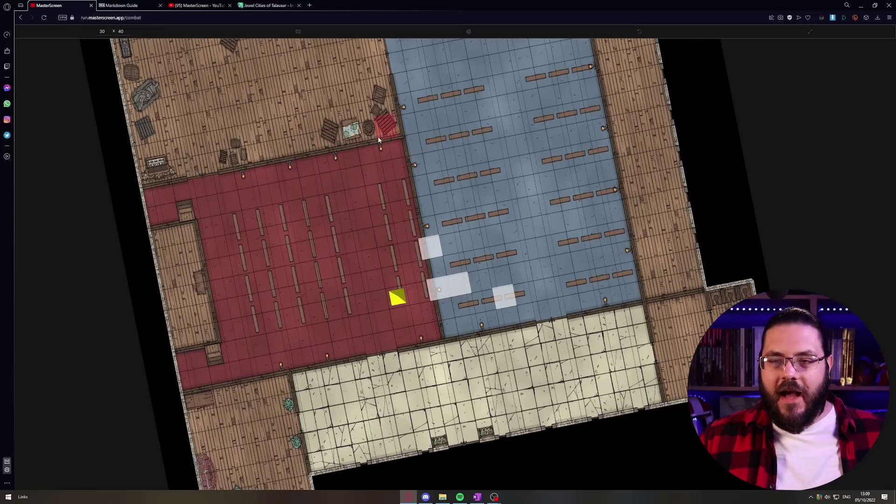
pyautogui.scroll(1, 511, 179)
pyautogui.scroll(-3, 490, 168)
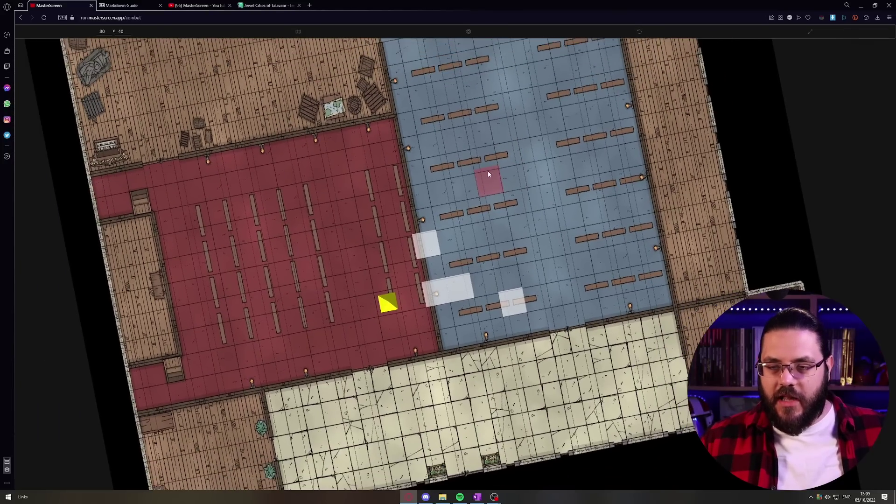
pyautogui.moveTo(560, 257); pyautogui.dragTo(620, 240)
pyautogui.moveTo(432, 270)
pyautogui.mouseDown()
pyautogui.moveTo(458, 282)
pyautogui.moveTo(468, 261)
pyautogui.moveTo(453, 281)
pyautogui.moveTo(524, 270)
pyautogui.moveTo(424, 304)
pyautogui.moveTo(423, 277)
pyautogui.moveTo(360, 240)
pyautogui.moveTo(435, 257)
pyautogui.moveTo(462, 274)
pyautogui.moveTo(605, 224)
pyautogui.moveTo(616, 231)
pyautogui.moveTo(322, 285)
pyautogui.moveTo(373, 289)
pyautogui.moveTo(446, 316)
pyautogui.moveTo(319, 244)
pyautogui.moveTo(344, 252)
pyautogui.mouseUp()
pyautogui.click(342, 264)
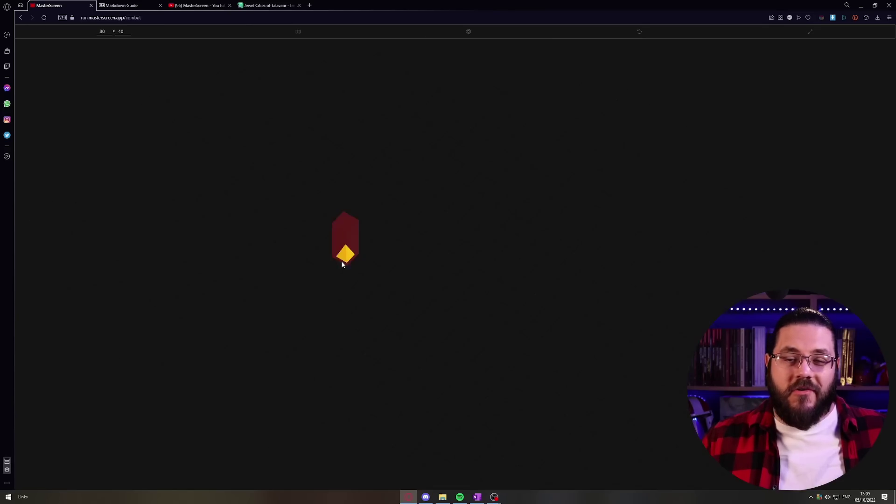
pyautogui.moveTo(346, 255); pyautogui.dragTo(315, 54)
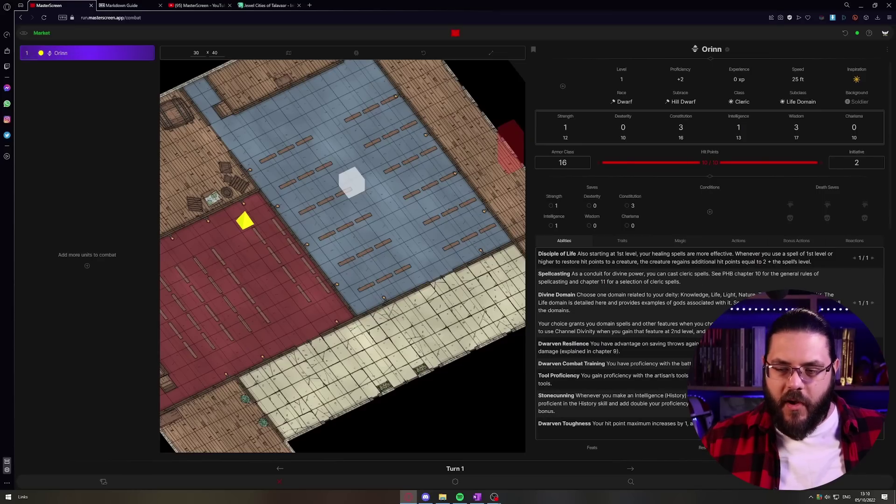
# Step: Add the Ape from the D&D 5E SRD creatures to the combat and colour its token green
pyautogui.click(86, 267)
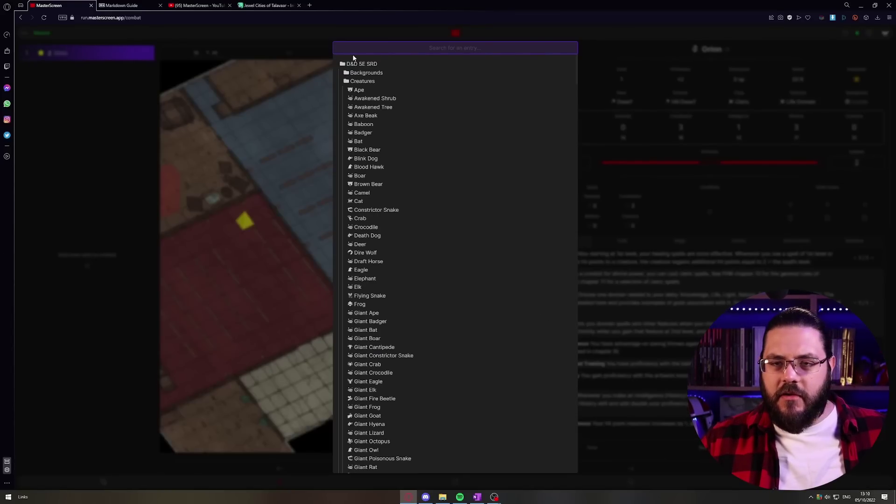
pyautogui.click(359, 89)
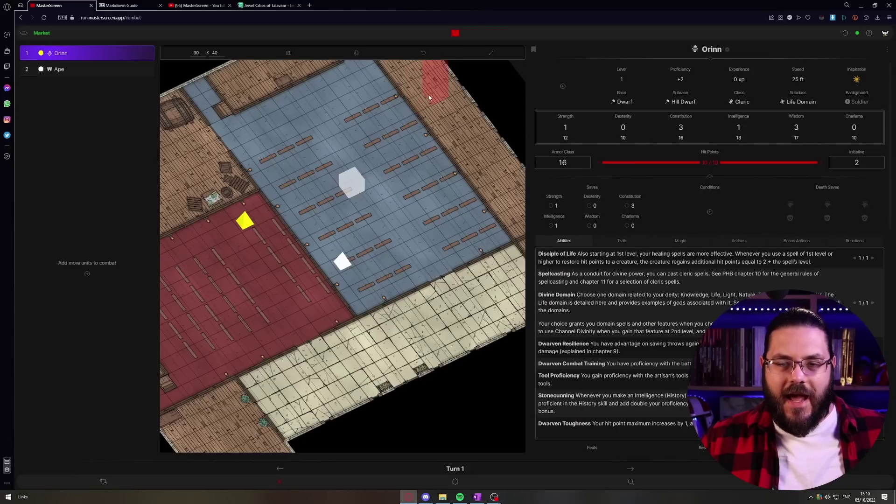
pyautogui.click(41, 69)
pyautogui.moveTo(42, 75); pyautogui.dragTo(40, 115)
pyautogui.click(72, 155)
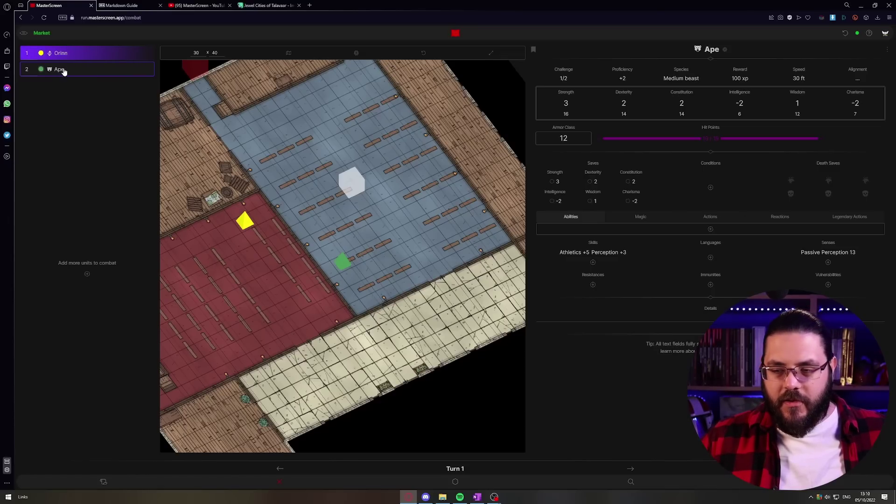
# Step: Advance the turn to the Ape and back to Orinn, and view the character sheets of both units
pyautogui.click(630, 469)
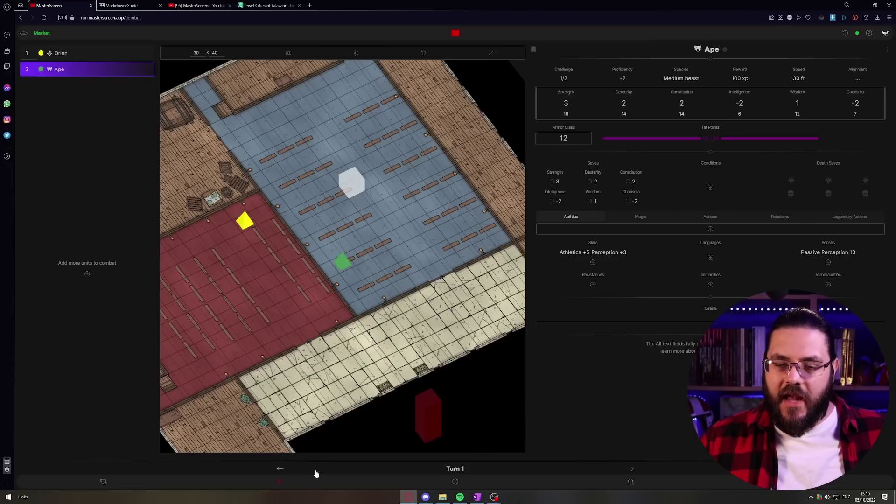
pyautogui.click(283, 473)
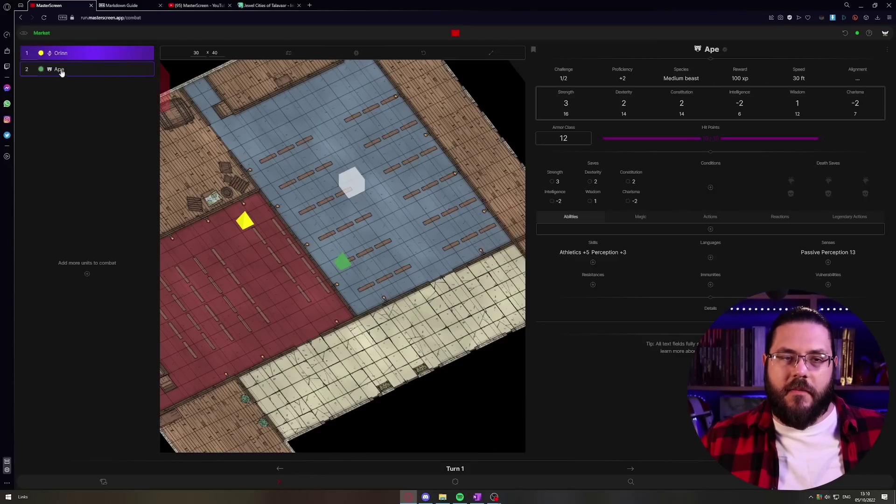
pyautogui.click(64, 54)
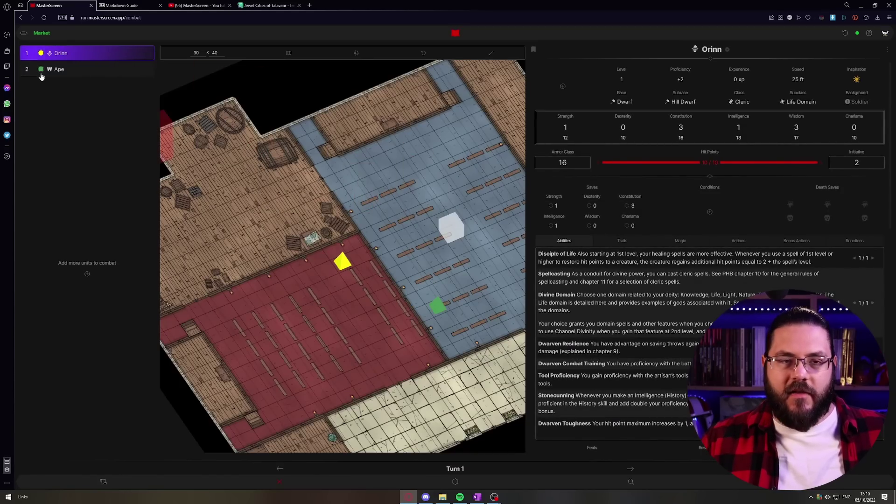
pyautogui.click(60, 69)
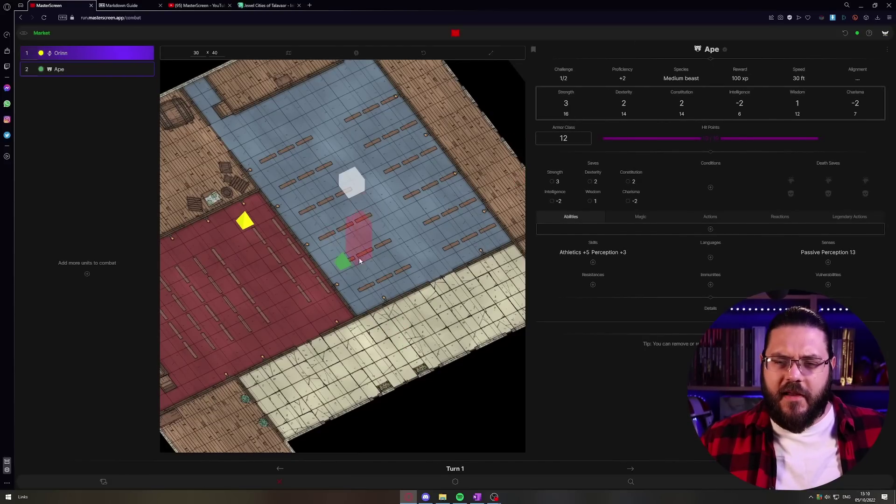
# Step: Move the Ape's token onto the square beside Orinn's in the red room and show the Ape's actions
pyautogui.moveTo(343, 260); pyautogui.dragTo(257, 235)
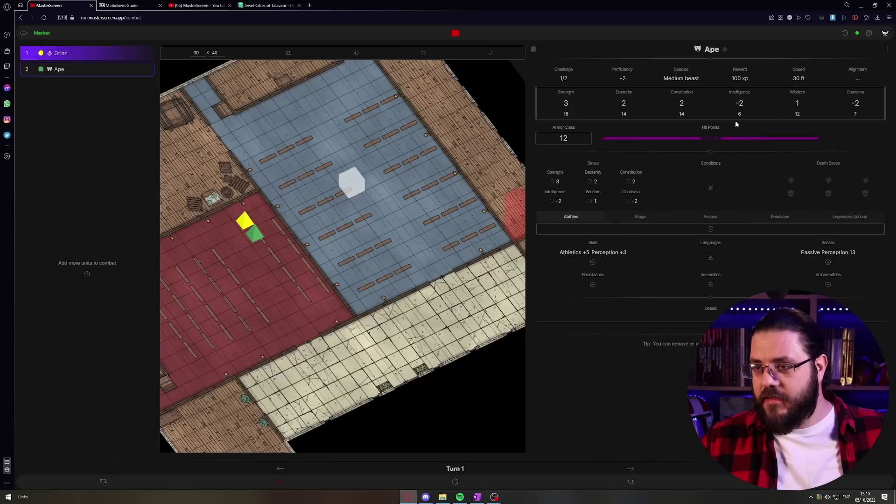
pyautogui.click(706, 217)
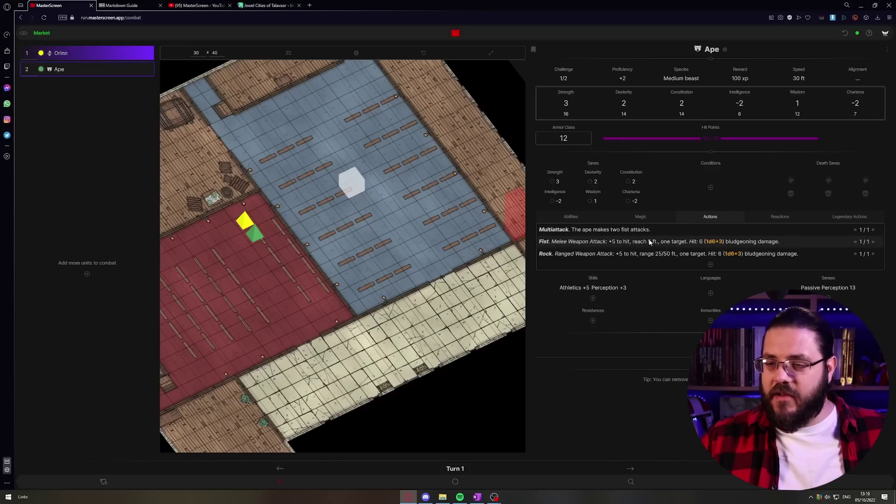
# Step: Edit the Ape's Fist action so its to-hit bonus becomes the rollable dice expression _1d20+5_
pyautogui.doubleClick(615, 242)
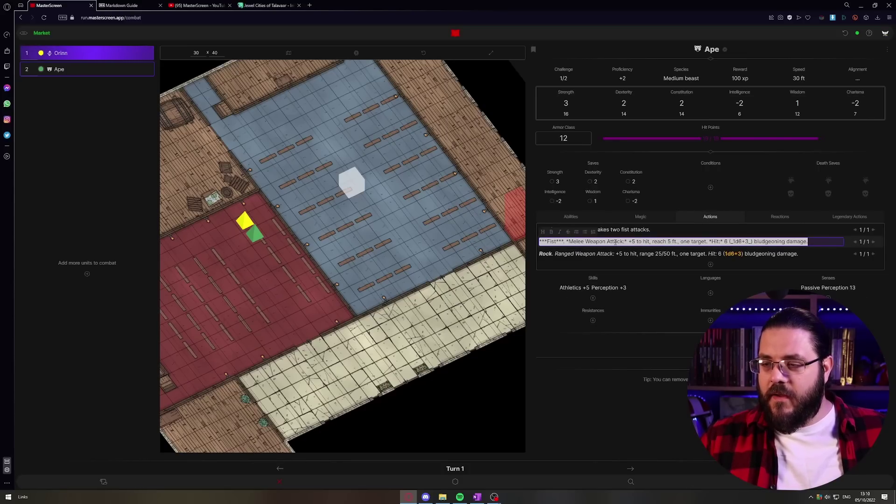
pyautogui.click(615, 241)
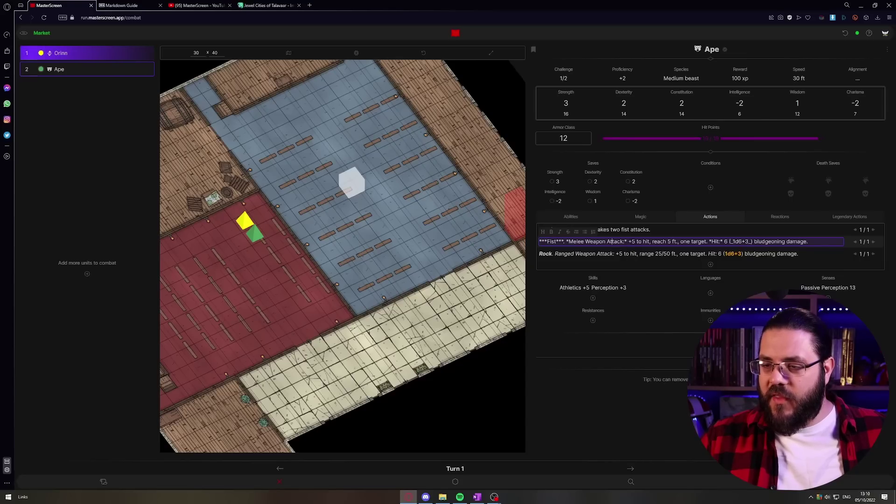
pyautogui.click(628, 241)
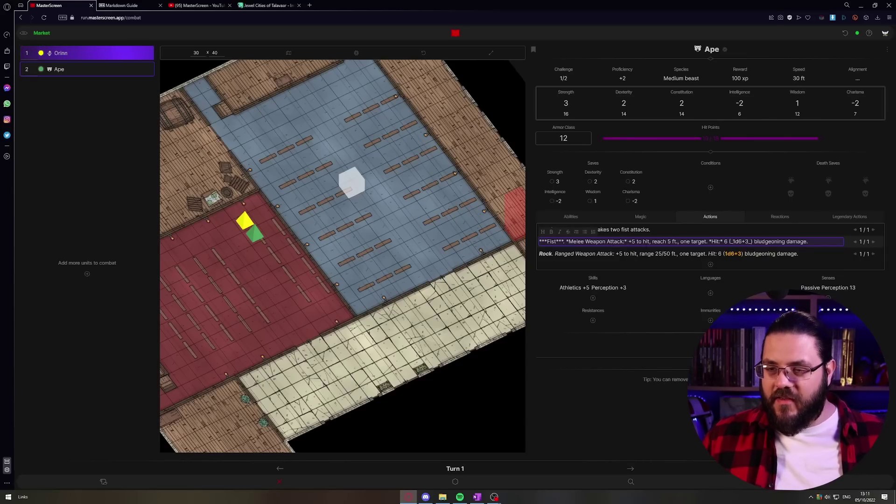
pyautogui.write('_')
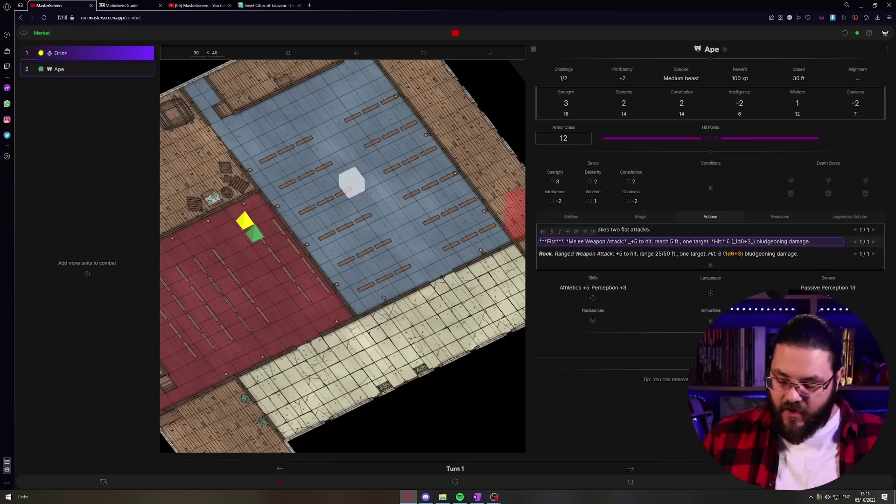
pyautogui.write('1d20')
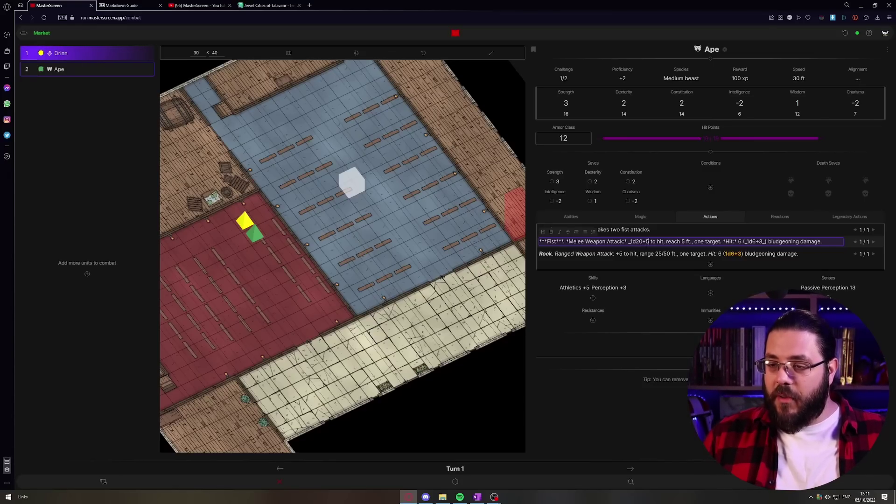
pyautogui.write('+5_')
pyautogui.press('Return')
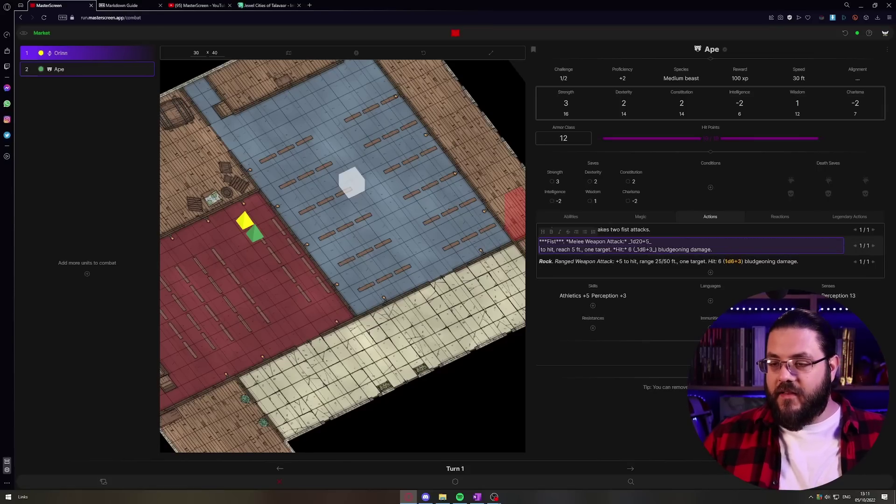
pyautogui.press('BackSpace')
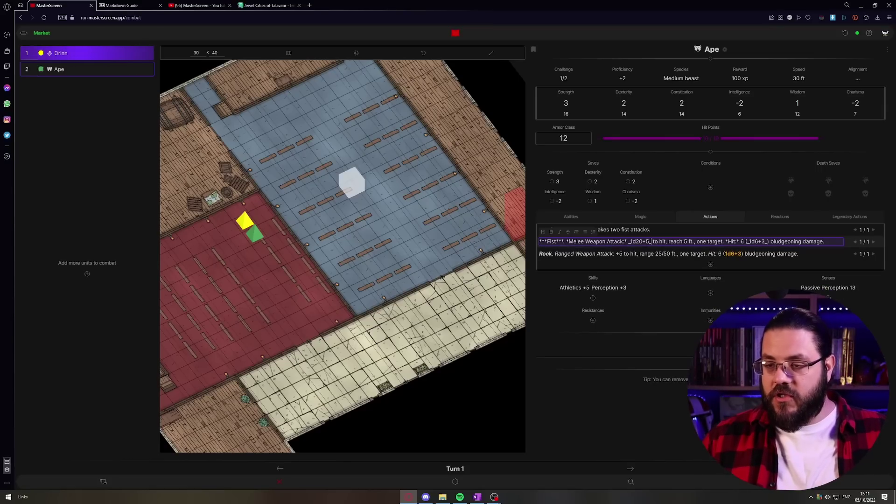
pyautogui.click(670, 212)
pyautogui.click(709, 220)
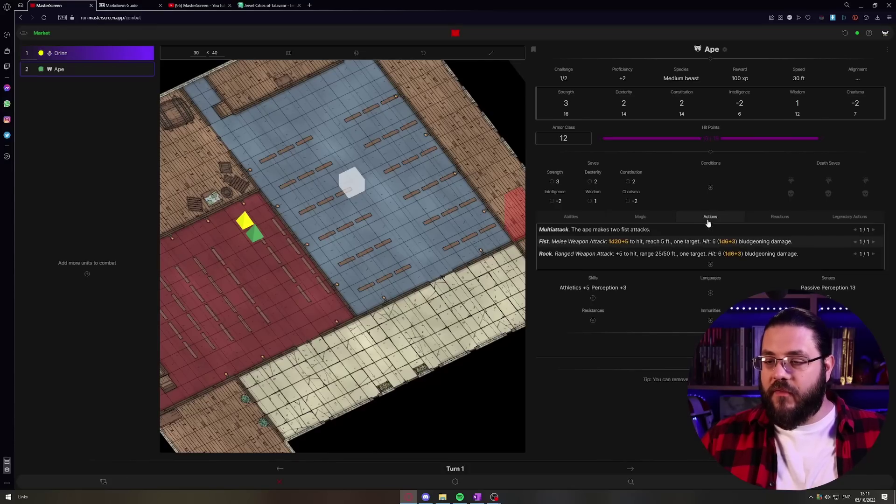
# Step: Roll the Ape's Fist attack with 1d20+5, check Orinn's character sheet, and roll the 1d6+3 bludgeoning damage
pyautogui.click(619, 241)
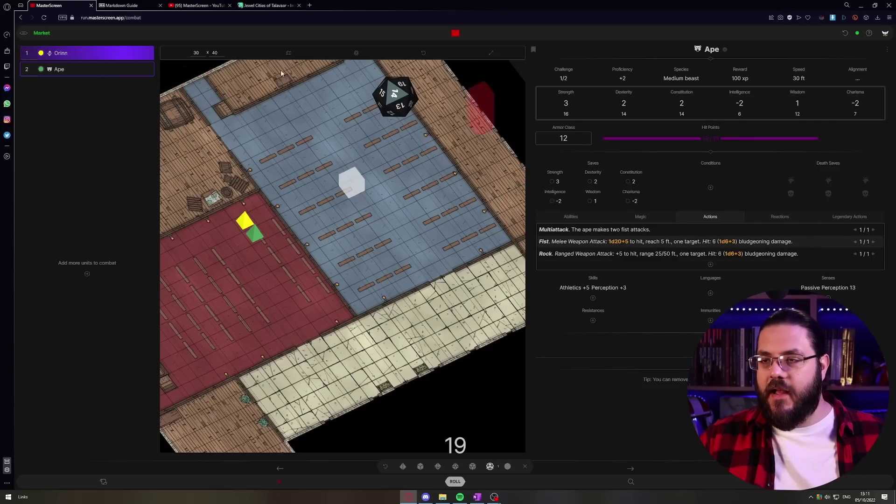
pyautogui.click(77, 57)
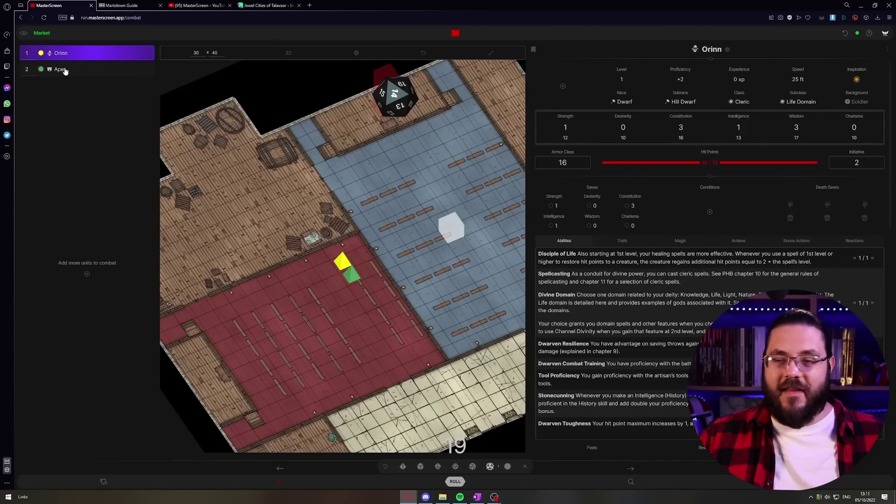
pyautogui.click(63, 70)
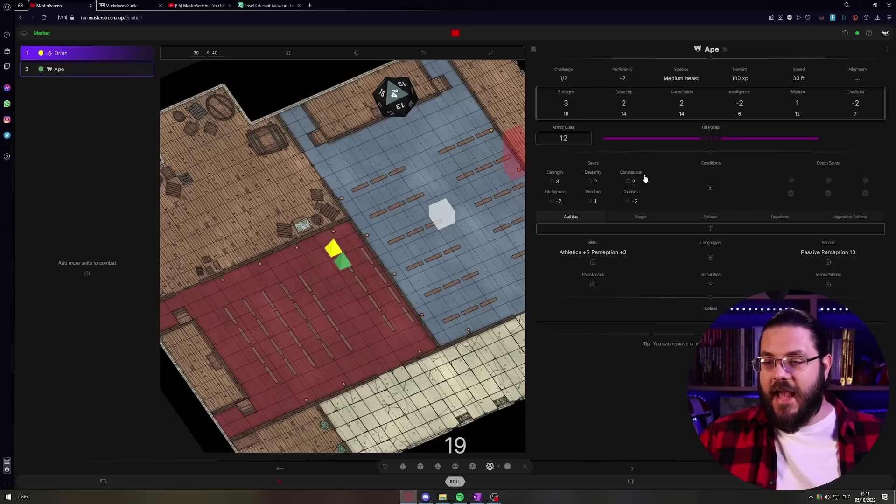
pyautogui.click(708, 216)
pyautogui.click(728, 243)
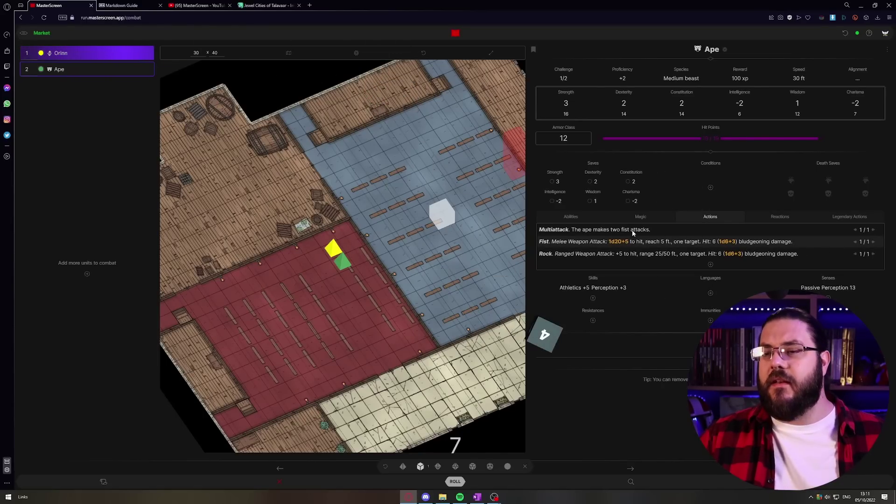
# Step: Set Orinn's current hit points to 3 on the character sheet
pyautogui.click(59, 53)
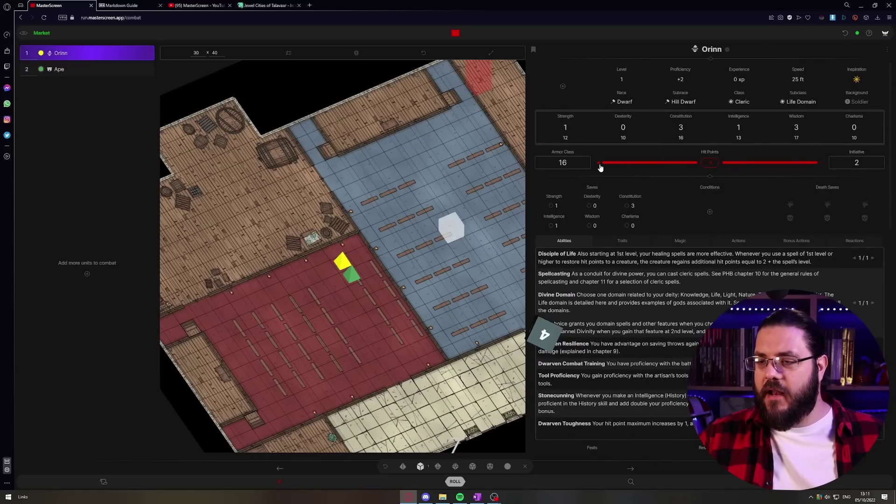
pyautogui.click(710, 162)
pyautogui.write('3')
pyautogui.press('Return')
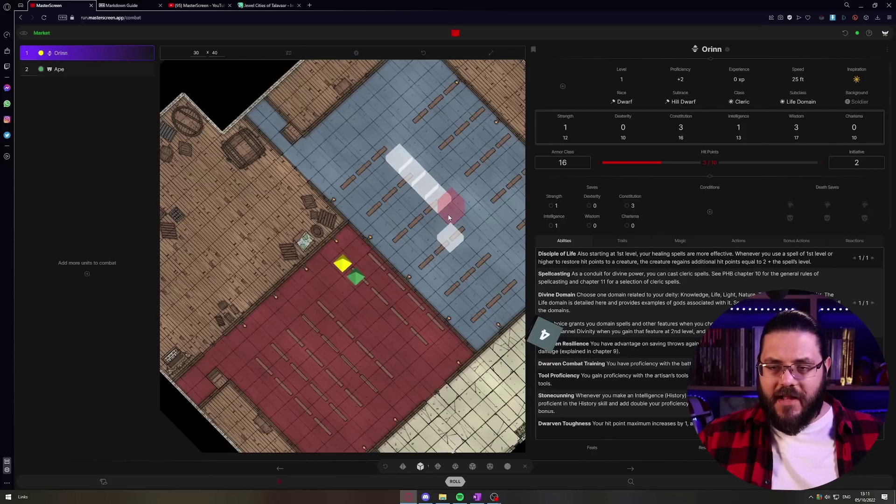
# Step: Mark further grid squares between the benches of the blue hall in white, toggling the end square of the longer row
pyautogui.click(432, 255)
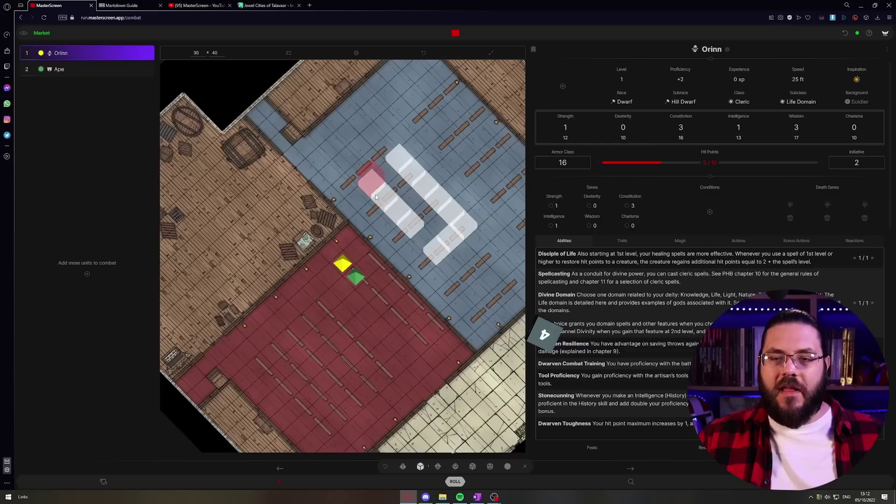
pyautogui.click(375, 194)
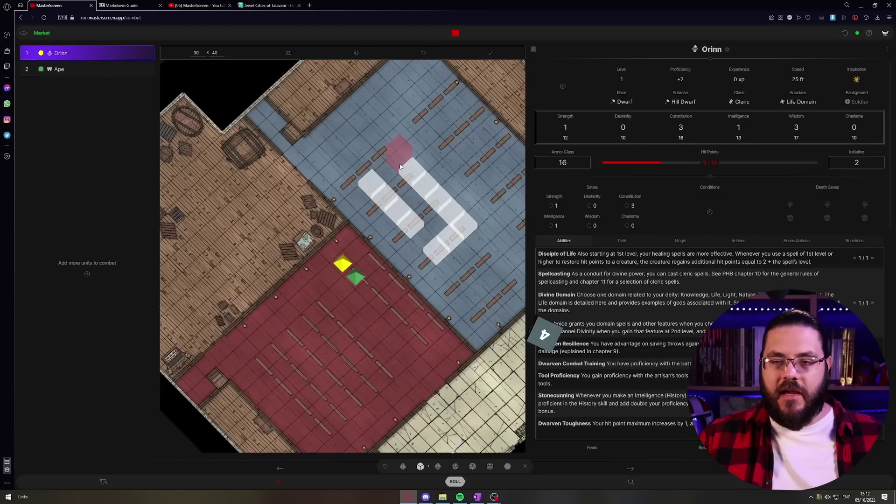
pyautogui.click(402, 154)
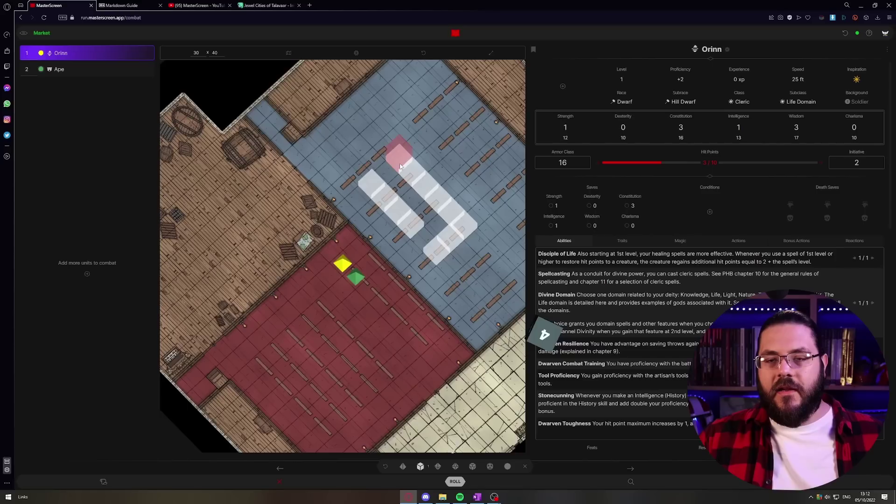